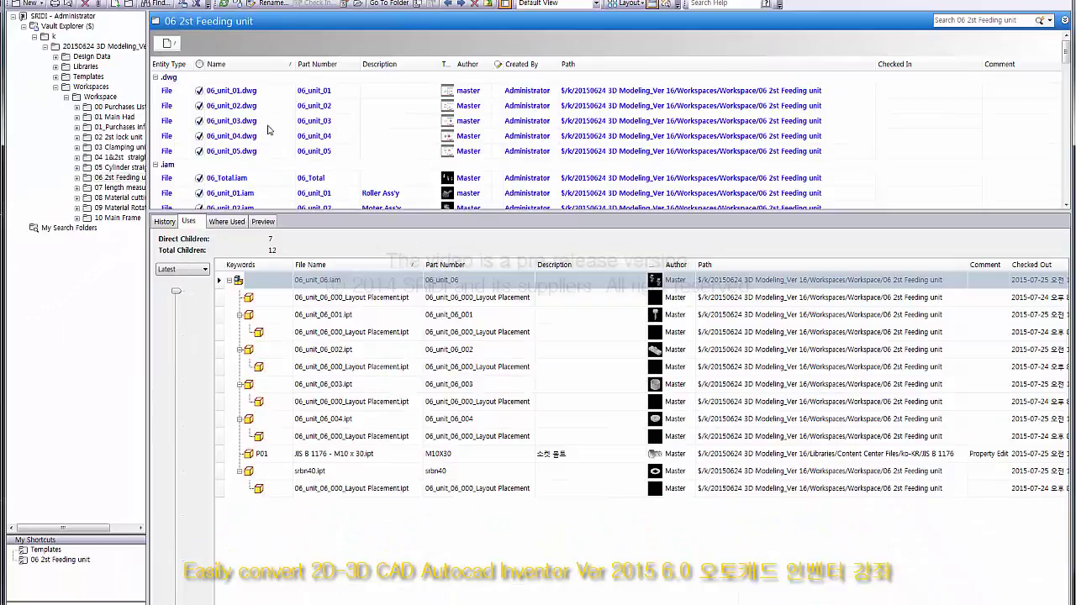
{"action": "scroll", "coordinate": [265, 139], "scroll_direction": "down", "scroll_amount": 1}
{"action": "left_click", "coordinate": [254, 139]}
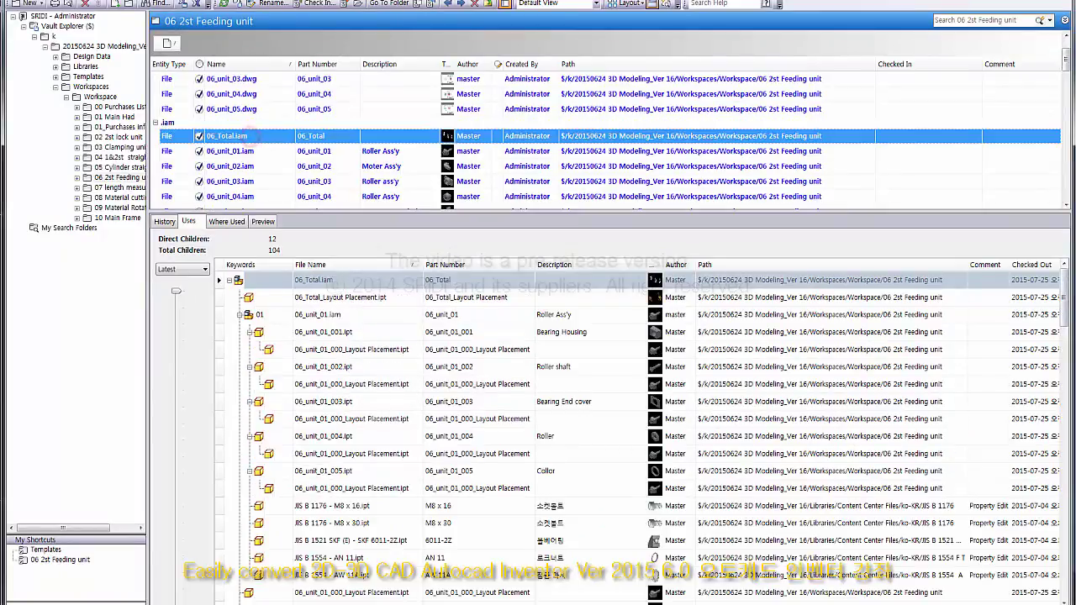
{"action": "left_click", "coordinate": [486, 5]}
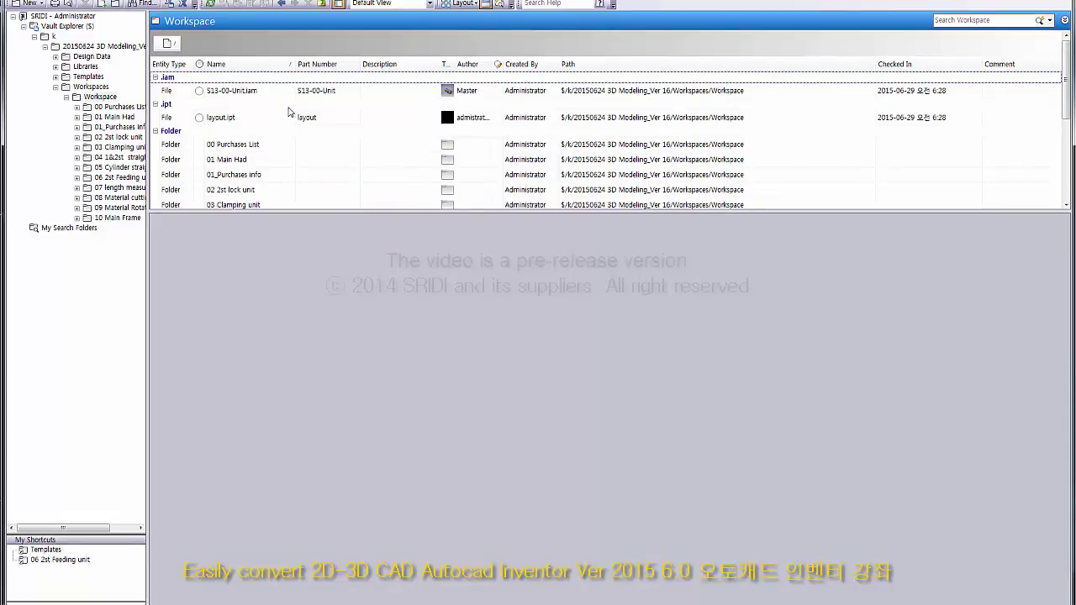
{"action": "scroll", "coordinate": [252, 141], "scroll_direction": "down", "scroll_amount": 1}
{"action": "scroll", "coordinate": [253, 142], "scroll_direction": "up", "scroll_amount": 1}
{"action": "scroll", "coordinate": [252, 143], "scroll_direction": "down", "scroll_amount": 3}
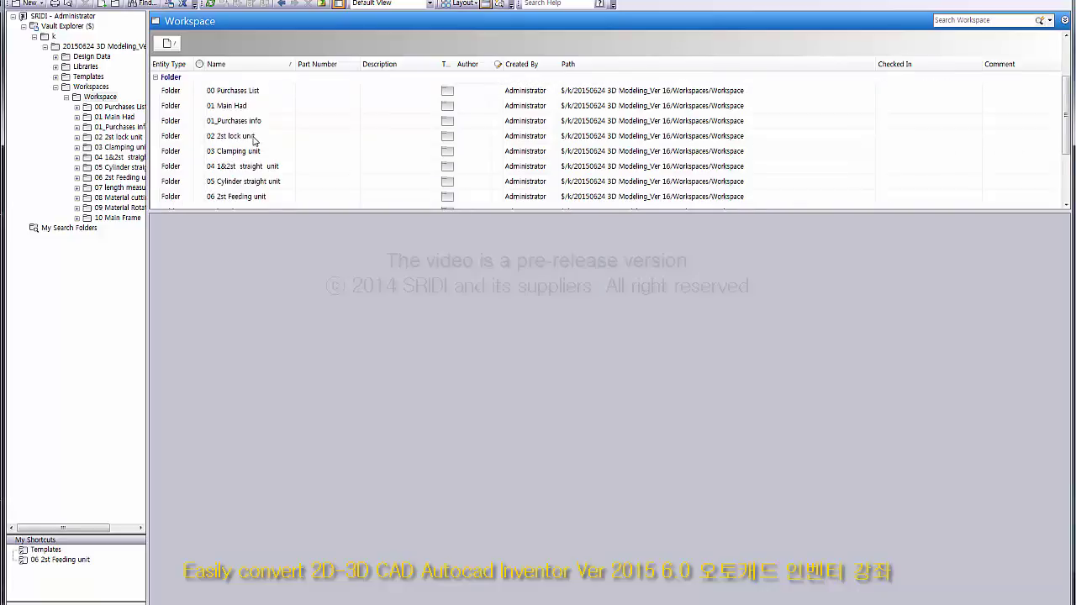
- Enlarge the file list of the 06 2st Feeding unit folder, open 06_Total.iam in Inventor and accept the assembly update
{"action": "left_click", "coordinate": [117, 177]}
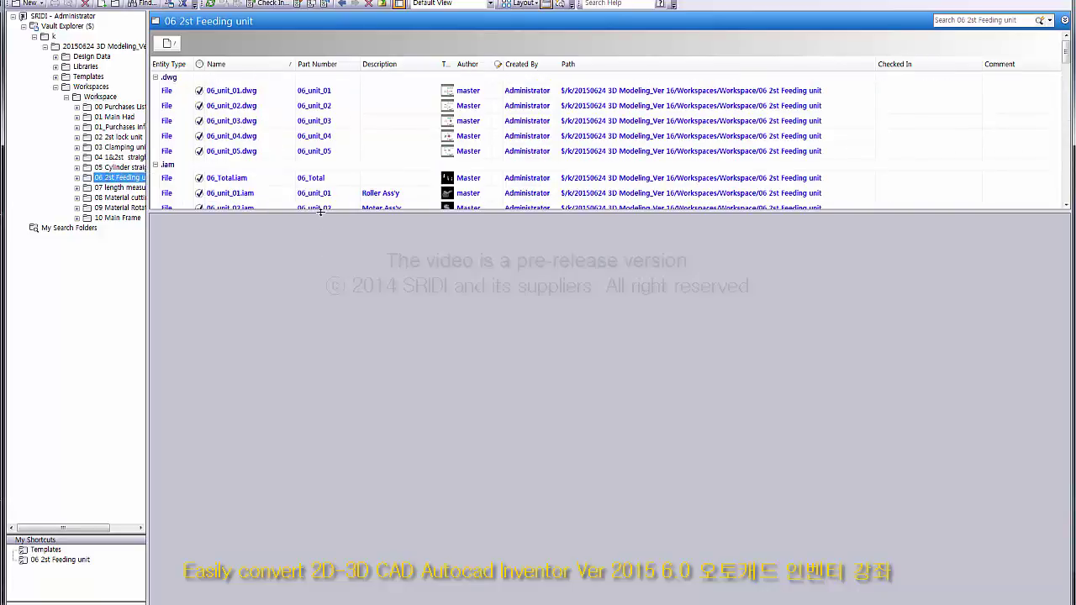
{"action": "left_click_drag", "start_coordinate": [320, 211], "coordinate": [314, 461]}
{"action": "left_click", "coordinate": [227, 178]}
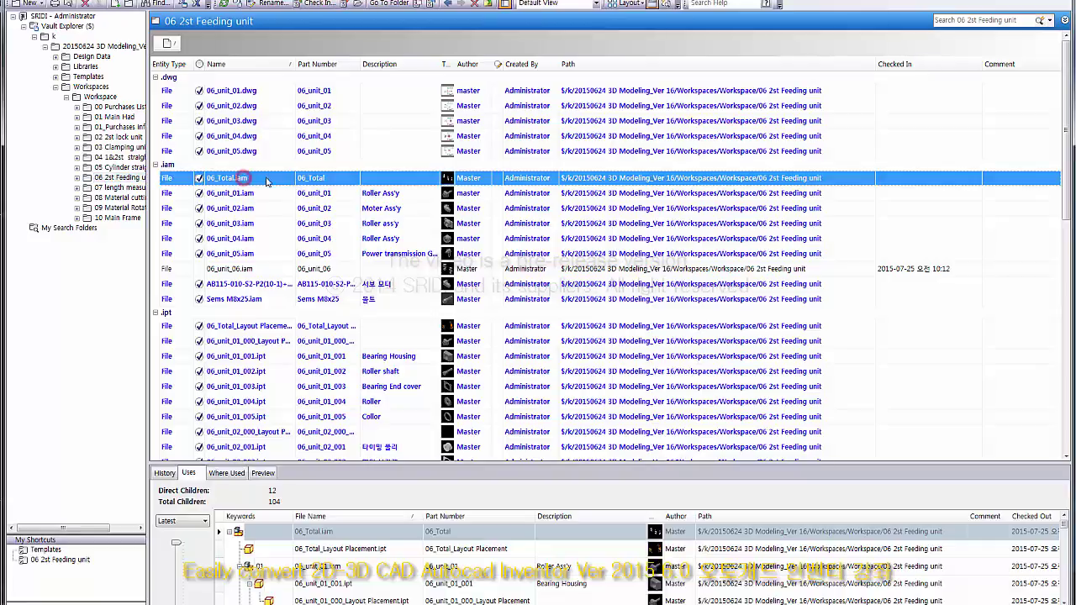
{"action": "left_click", "coordinate": [358, 7]}
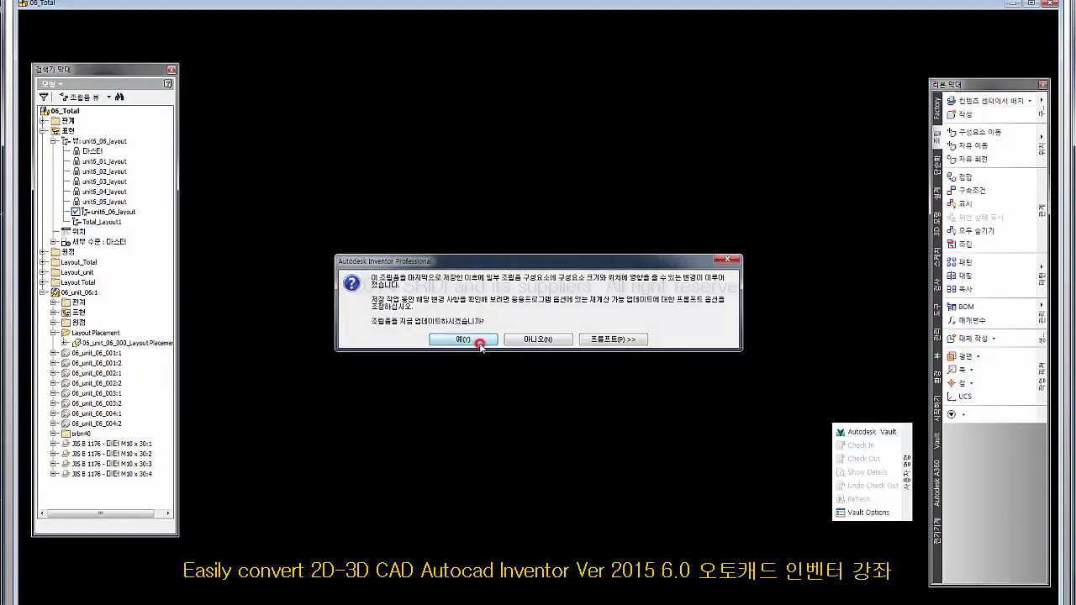
{"action": "left_click", "coordinate": [480, 340]}
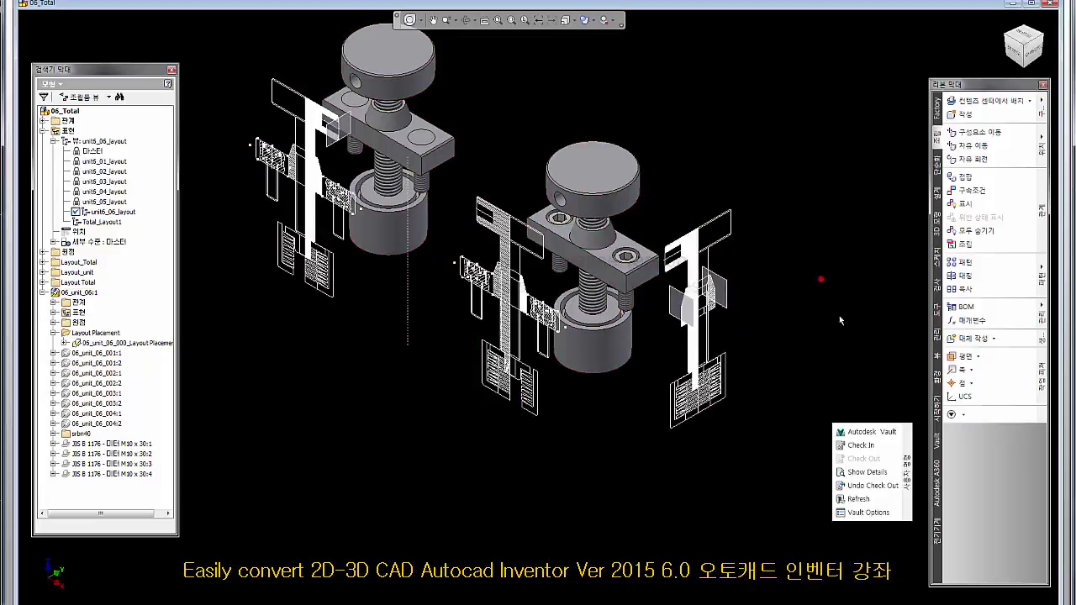
- Save and check in 06_Total.iam with all its listed files, without closing files or deleting working copies
{"action": "left_click", "coordinate": [862, 453]}
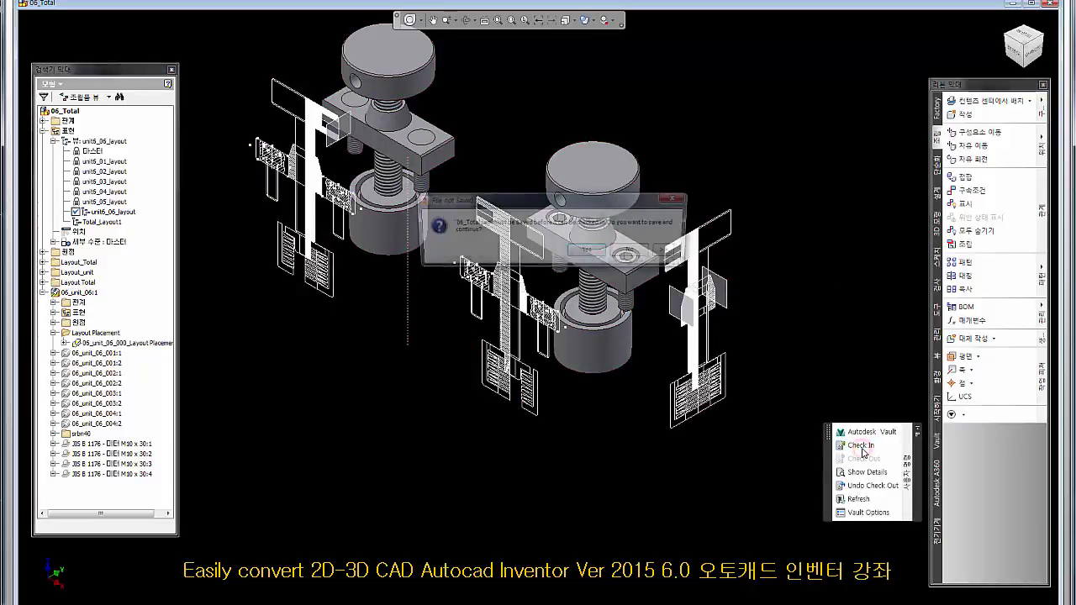
{"action": "left_click", "coordinate": [599, 251]}
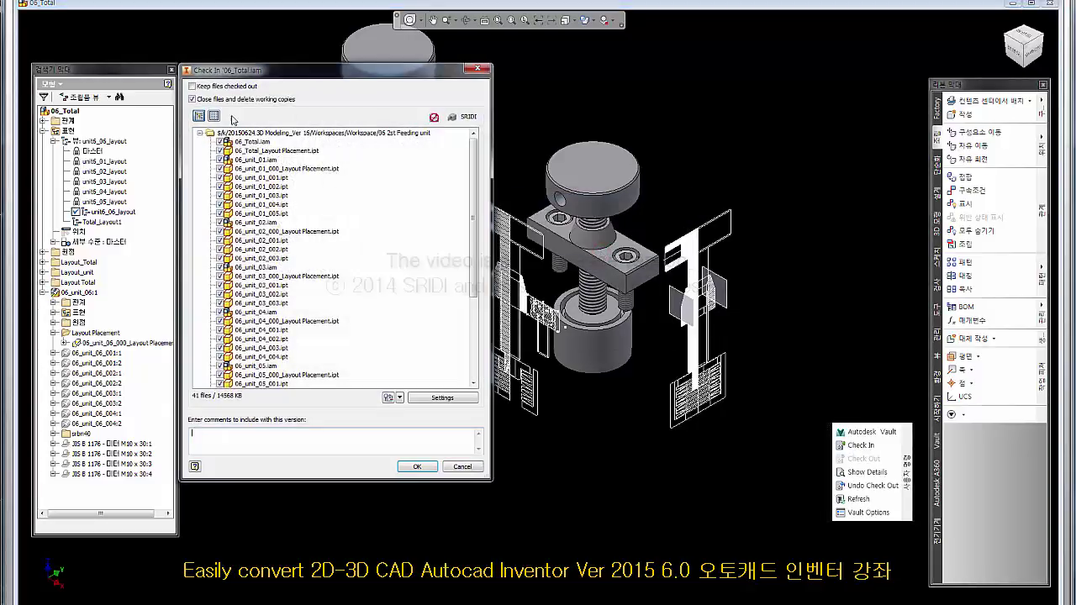
{"action": "left_click", "coordinate": [192, 99]}
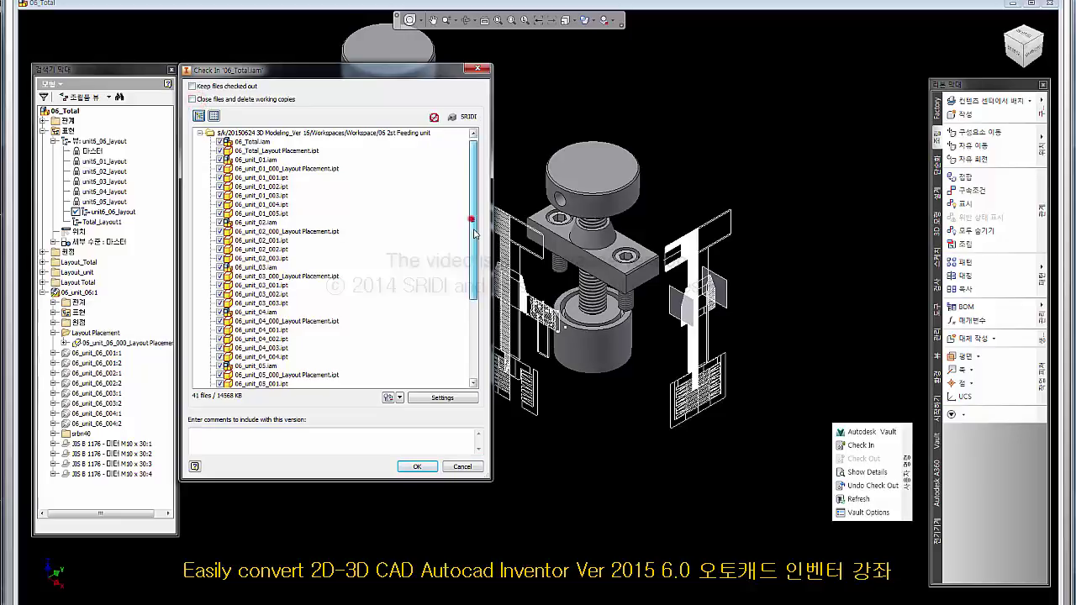
{"action": "left_click_drag", "start_coordinate": [472, 221], "coordinate": [472, 300]}
{"action": "left_click", "coordinate": [411, 467]}
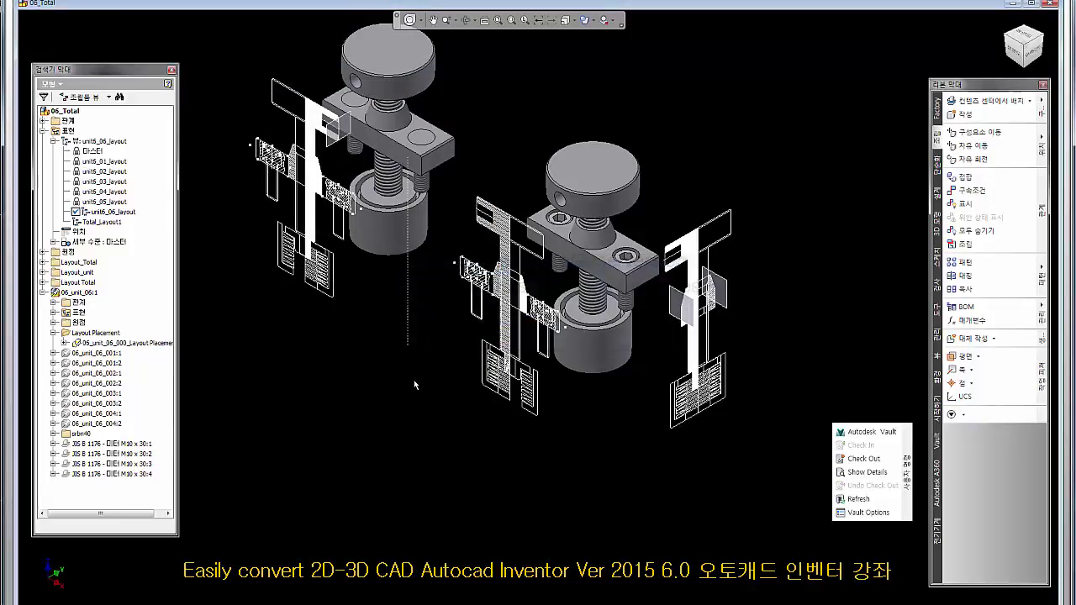
- Show the Vault status of the 06_Total assembly's files in the browser
{"action": "left_click", "coordinate": [50, 84]}
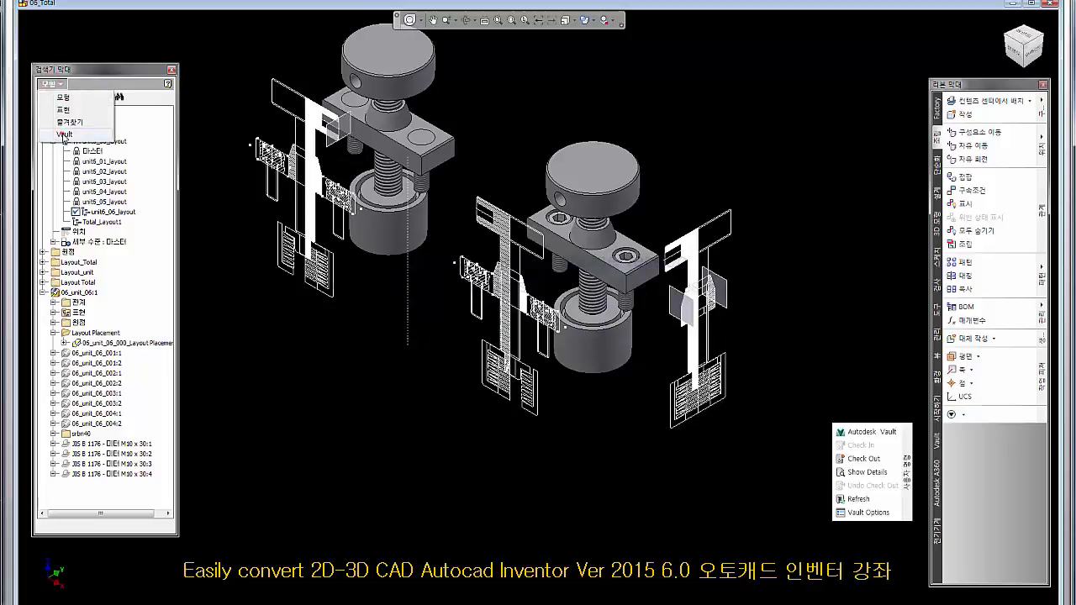
{"action": "left_click", "coordinate": [64, 135]}
{"action": "left_click", "coordinate": [402, 444]}
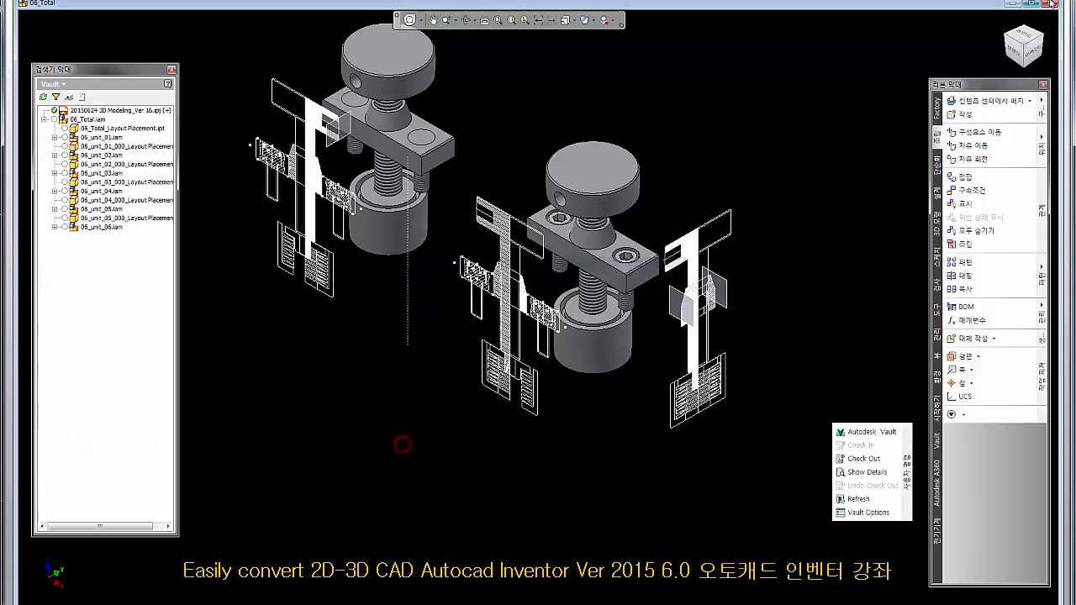
- Close the 06_Total assembly, switch to Autodesk Vault and refresh the folder's file list
{"action": "left_click", "coordinate": [1050, 5]}
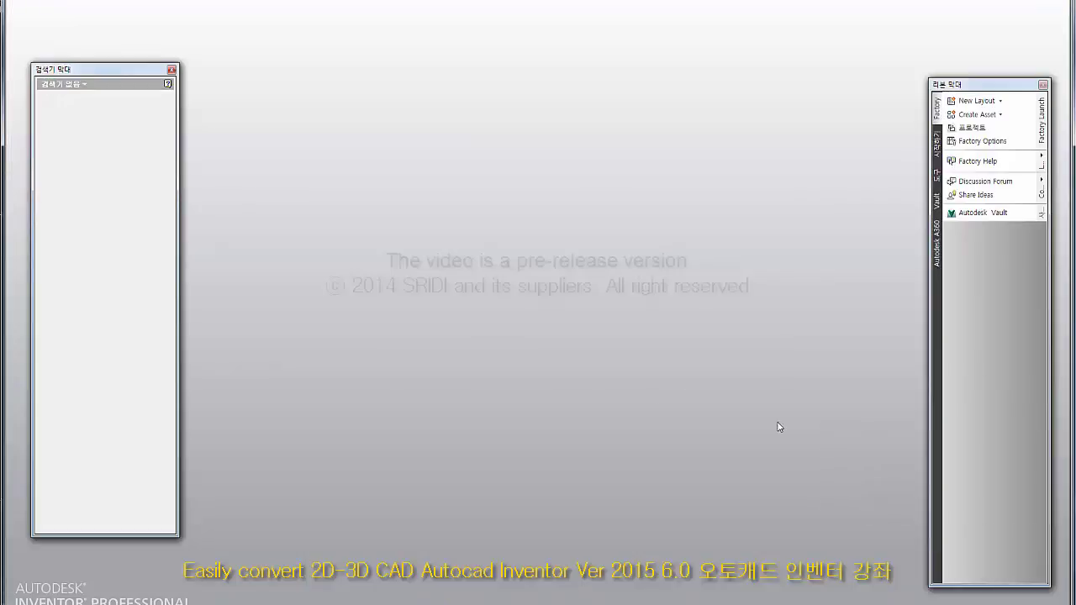
{"action": "left_click", "coordinate": [975, 212]}
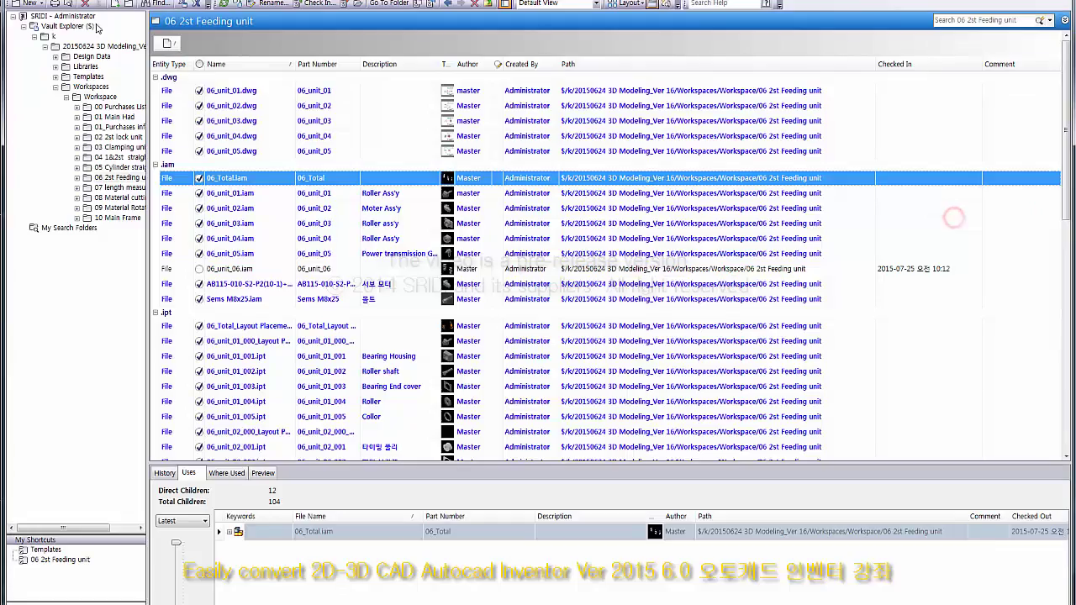
{"action": "left_click", "coordinate": [225, 4]}
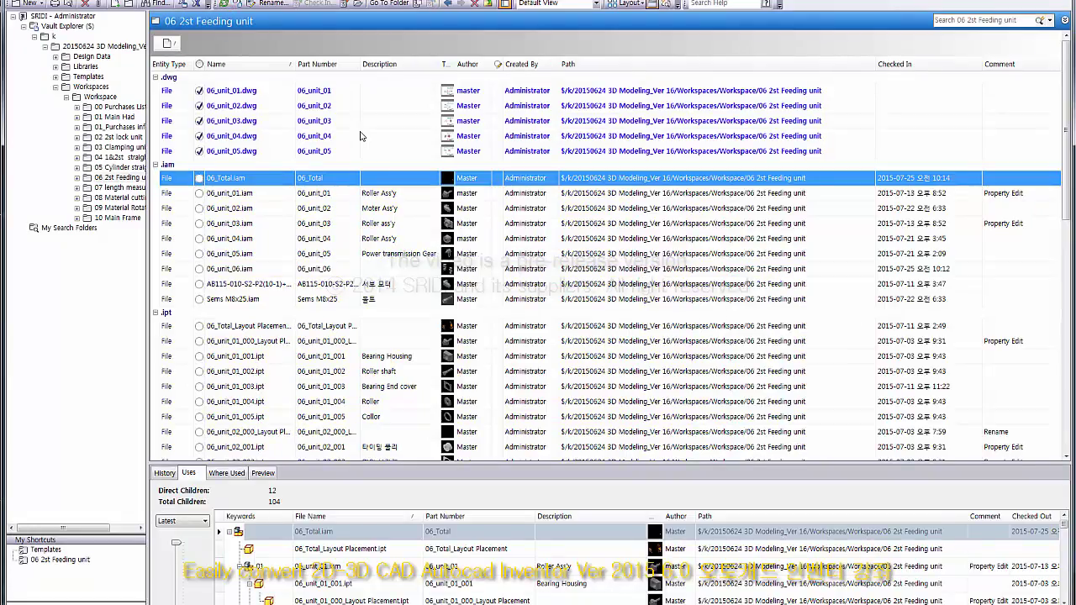
- Check in the five drawings 06_unit_01.dwg through 06_unit_05.dwg together, keeping their working copies
{"action": "left_click", "coordinate": [234, 92]}
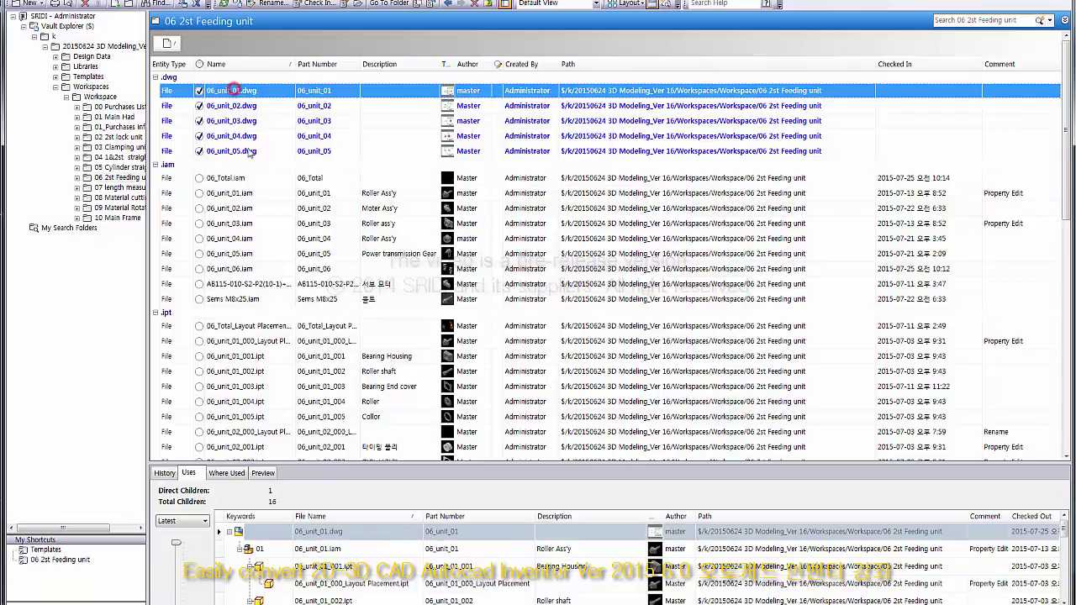
{"action": "left_click", "coordinate": [249, 154], "text": "shift"}
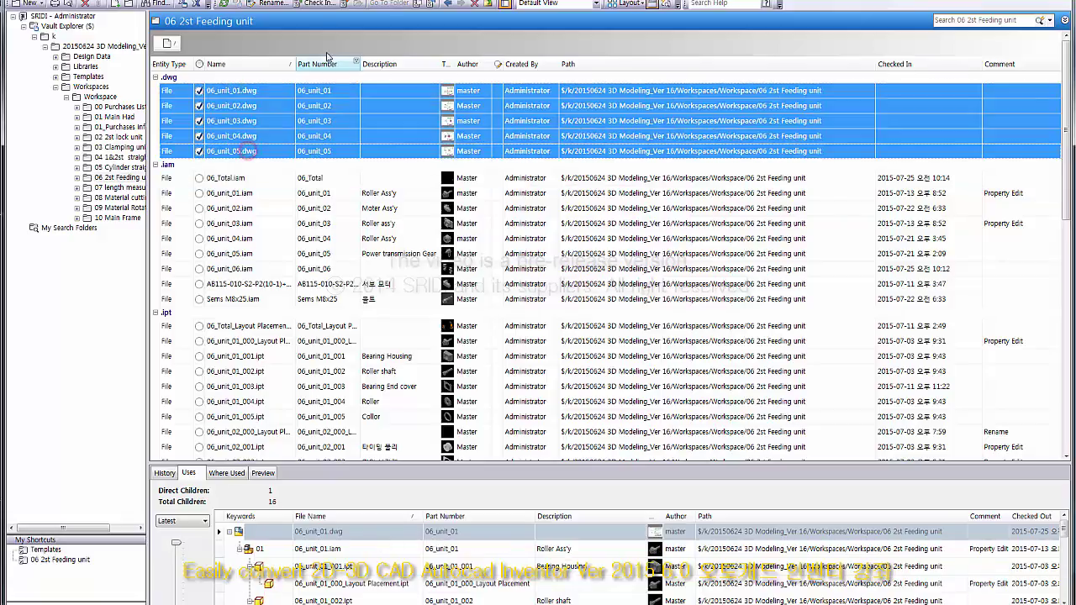
{"action": "left_click", "coordinate": [317, 3]}
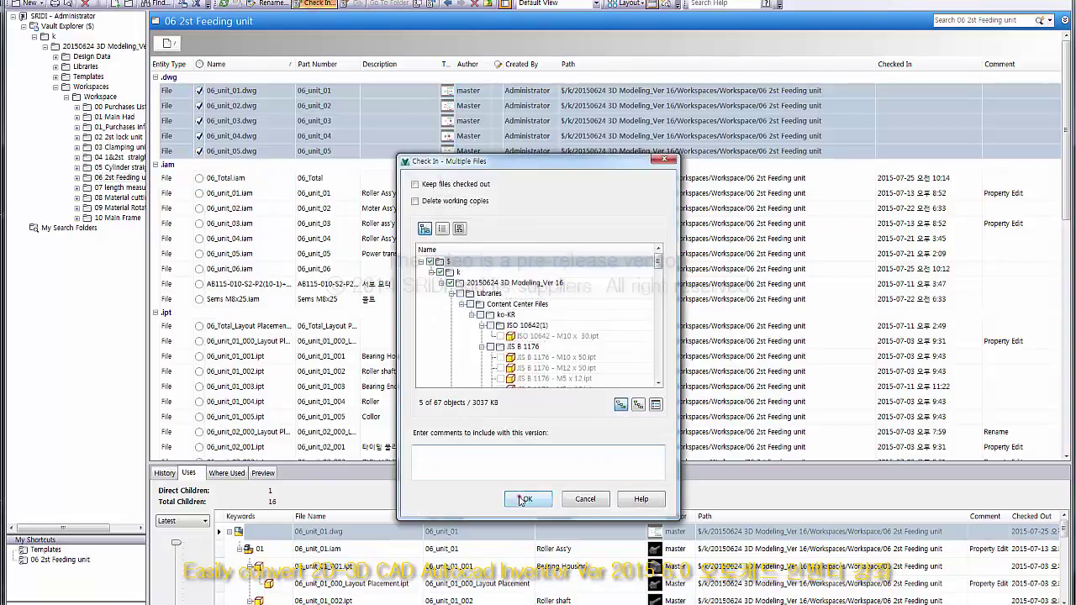
{"action": "left_click", "coordinate": [526, 489]}
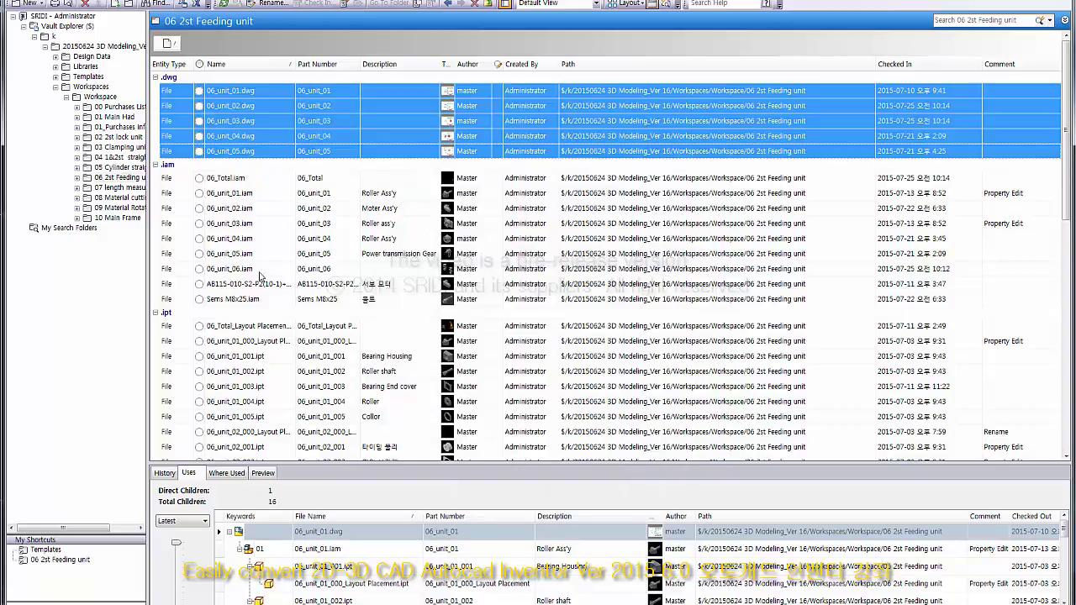
- Check out 06_unit_06.iam and check it back in without keeping it checked out
{"action": "left_click", "coordinate": [308, 288]}
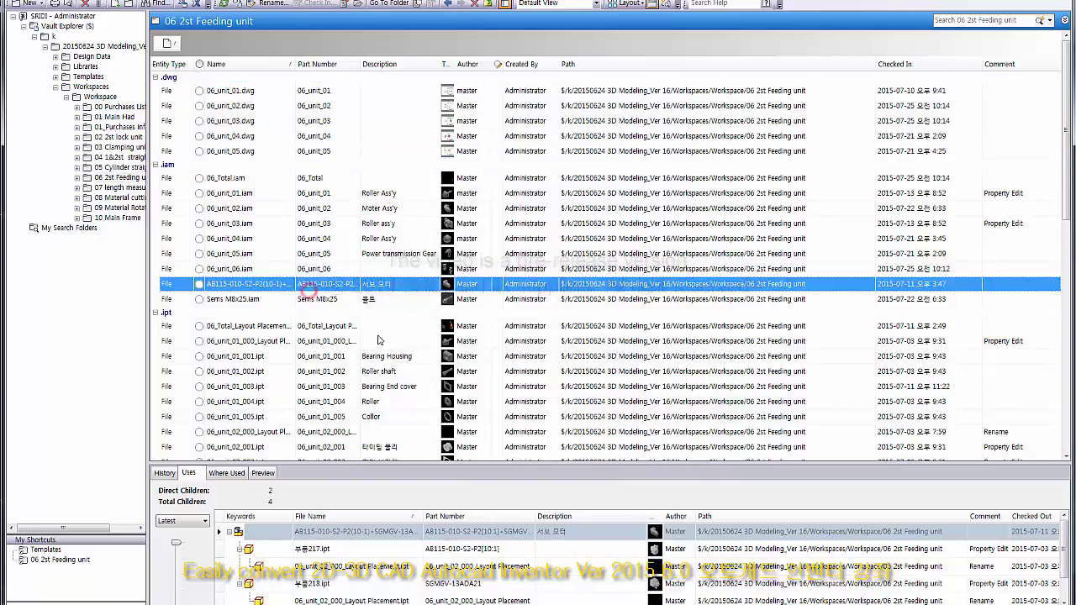
{"action": "scroll", "coordinate": [317, 284], "scroll_direction": "down", "scroll_amount": 1}
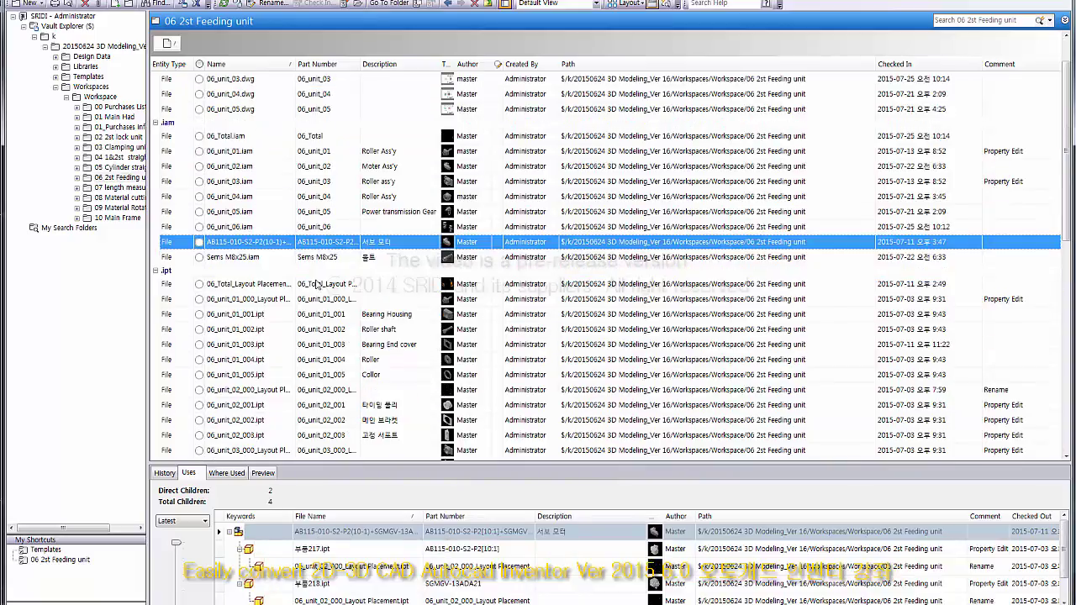
{"action": "left_click", "coordinate": [247, 227]}
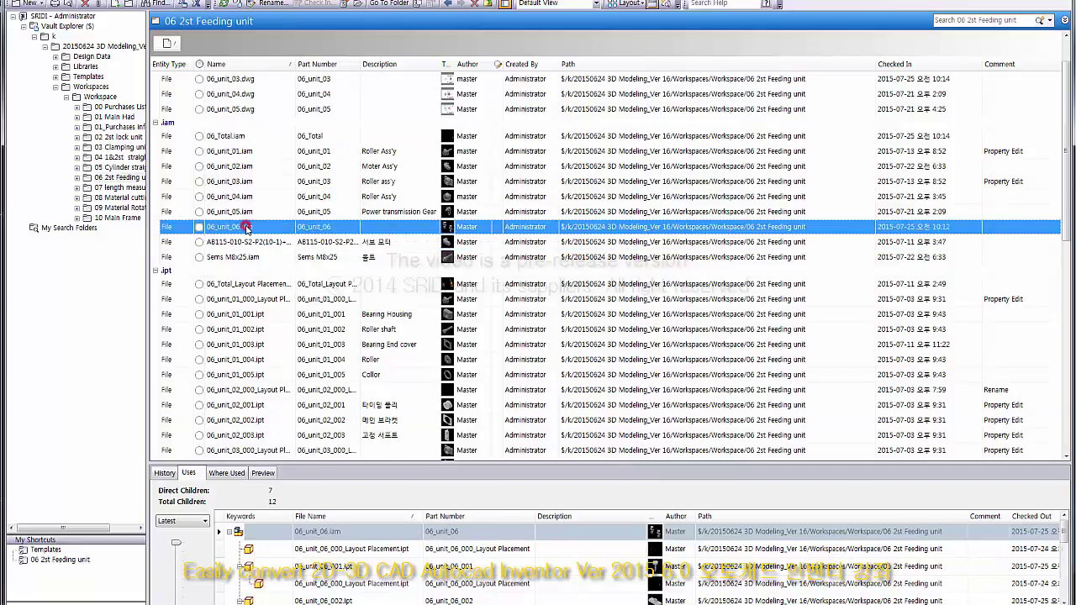
{"action": "left_click", "coordinate": [347, 5]}
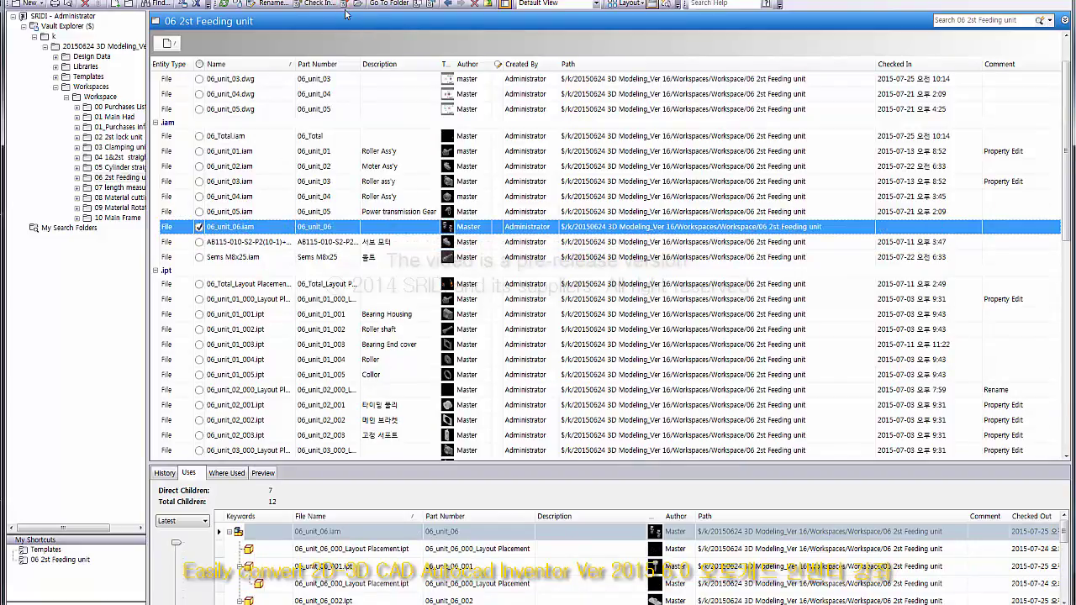
{"action": "left_click", "coordinate": [328, 4]}
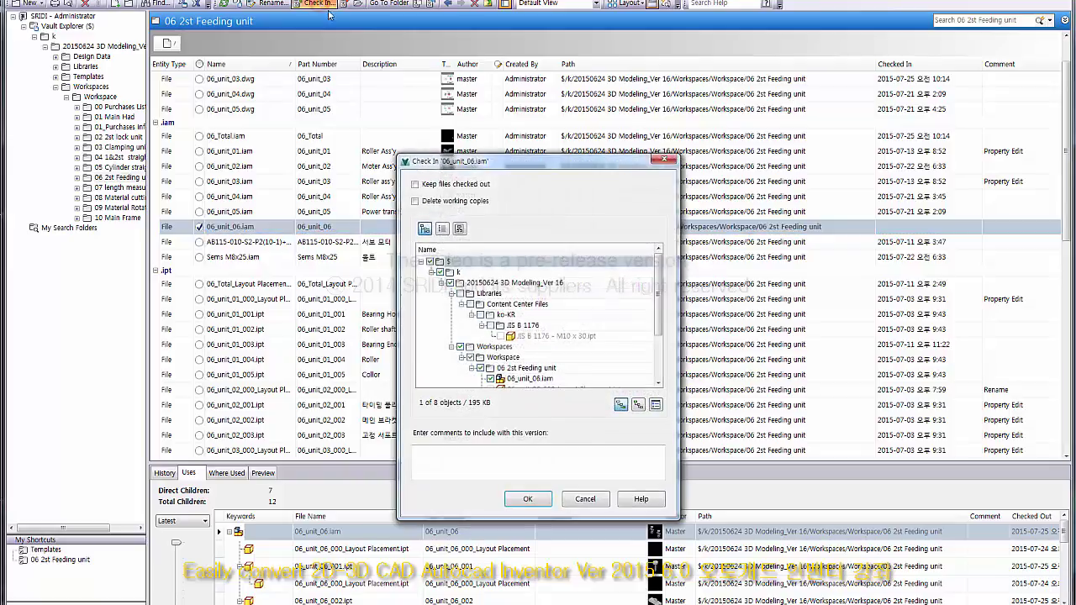
{"action": "left_click", "coordinate": [527, 500]}
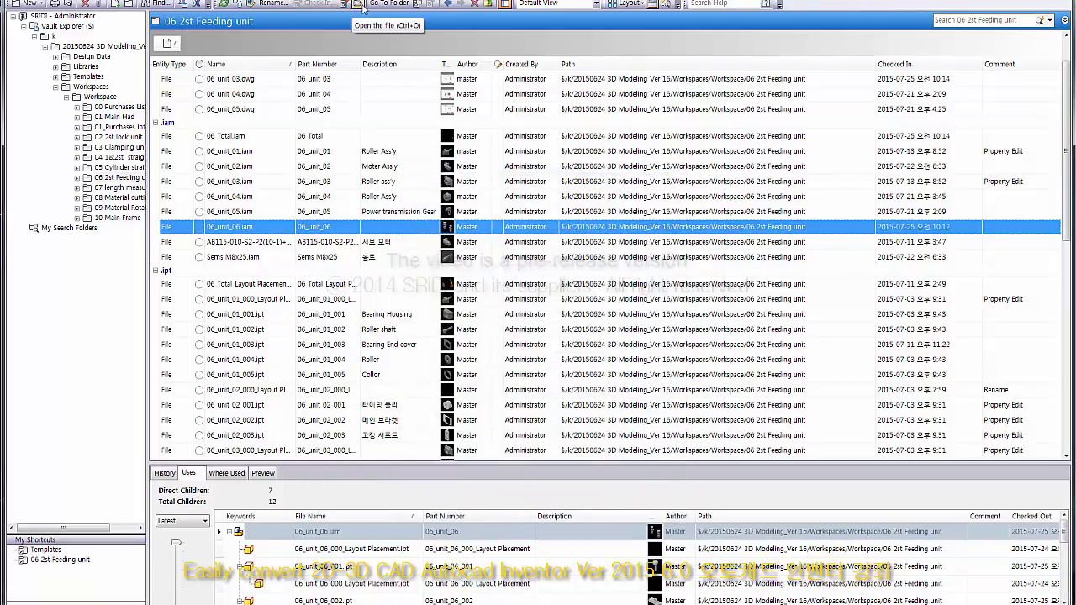
- Get and check out 06_unit_06.iam with its child files, and undo that check-out
{"action": "left_click", "coordinate": [417, 5]}
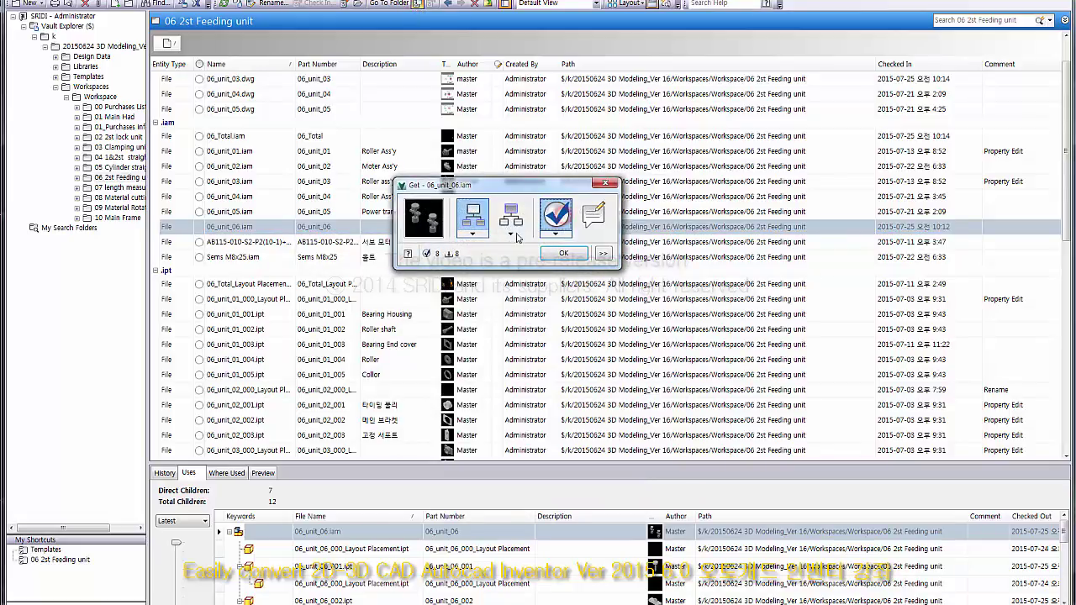
{"action": "left_click", "coordinate": [564, 254]}
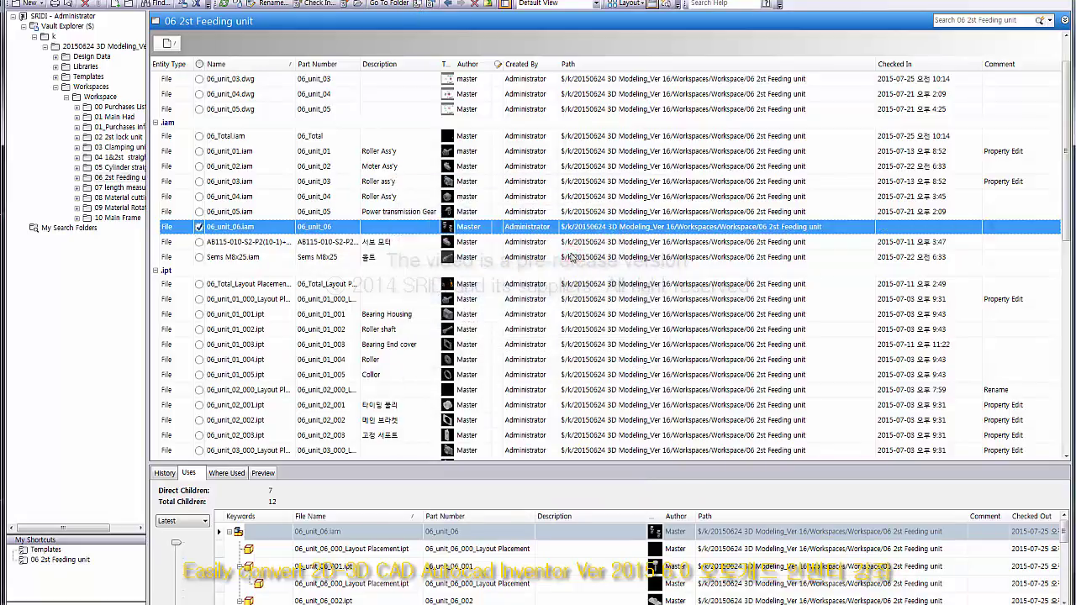
{"action": "left_click", "coordinate": [431, 5]}
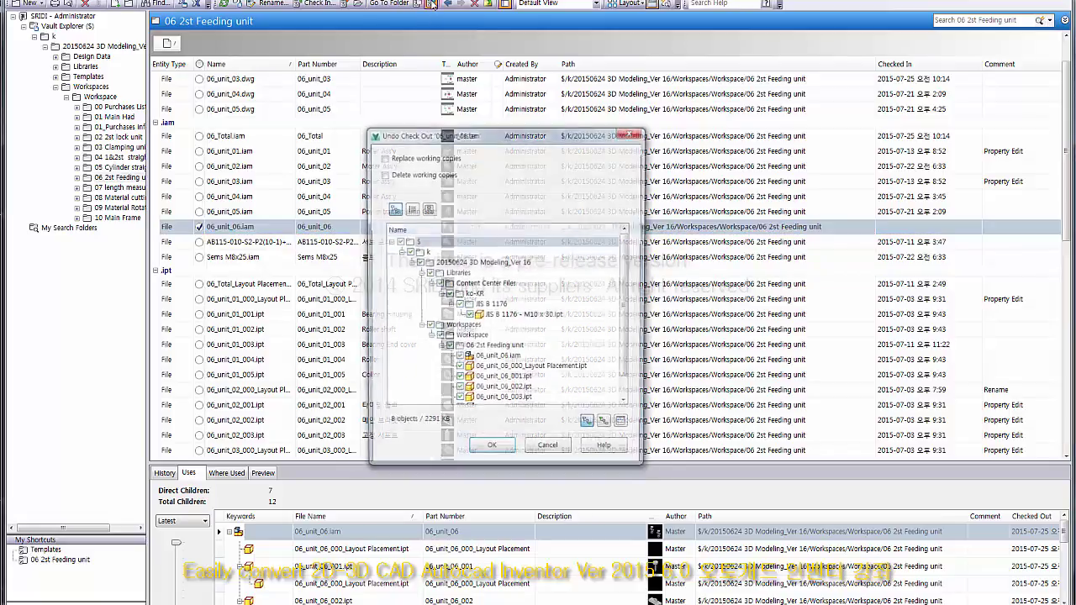
{"action": "left_click", "coordinate": [491, 451]}
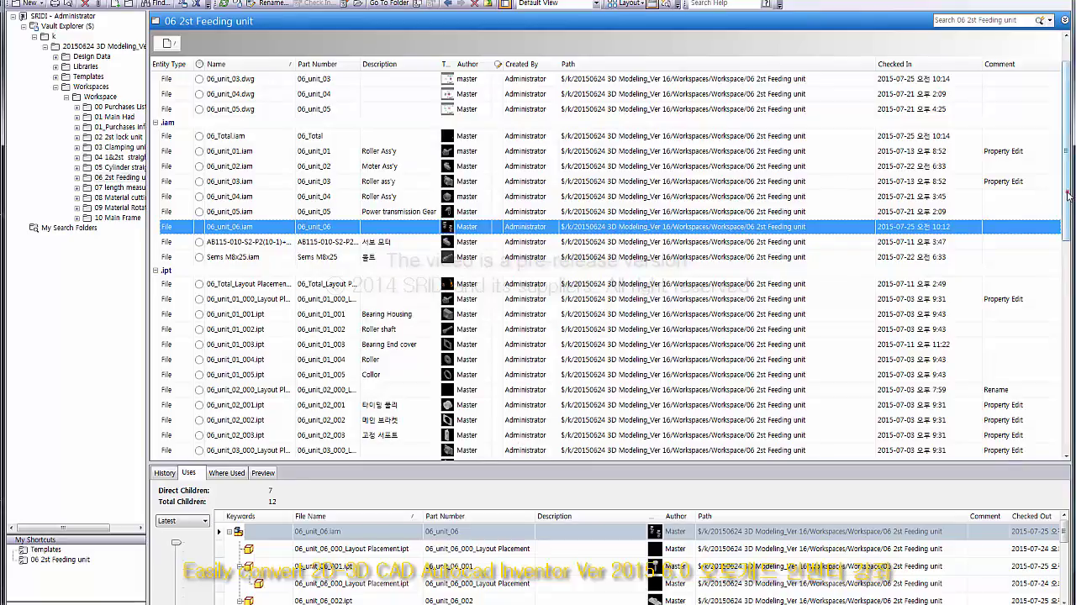
- Enlarge the uses list of 06_unit_06.iam and reduce its tree to the direct children only
{"action": "left_click_drag", "start_coordinate": [1068, 195], "coordinate": [1068, 232]}
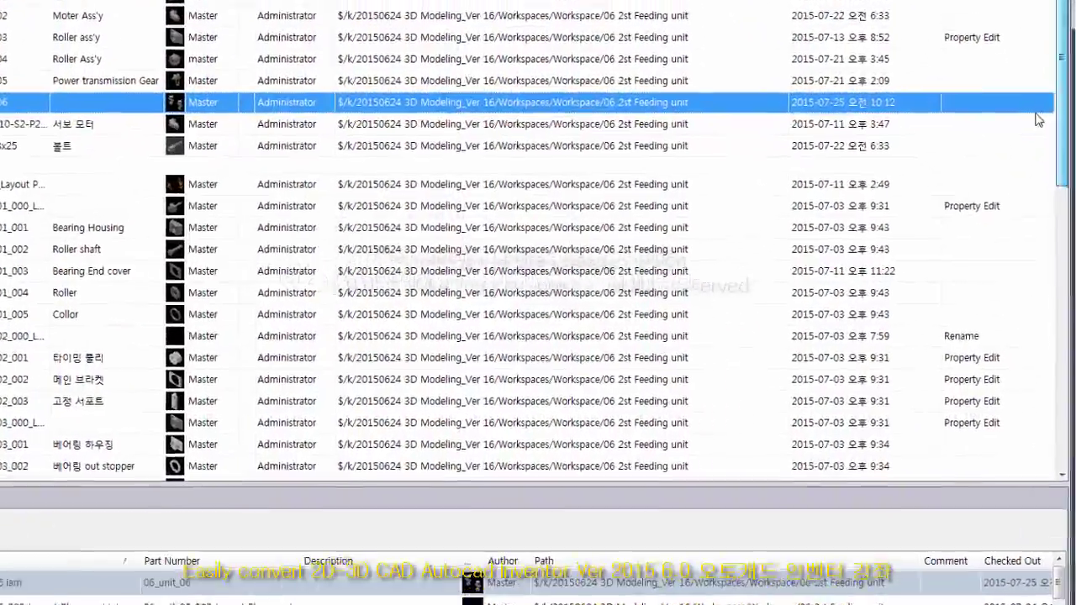
{"action": "scroll", "coordinate": [1039, 121], "scroll_direction": "down", "scroll_amount": 3}
{"action": "scroll", "coordinate": [1029, 181], "scroll_direction": "up", "scroll_amount": 1}
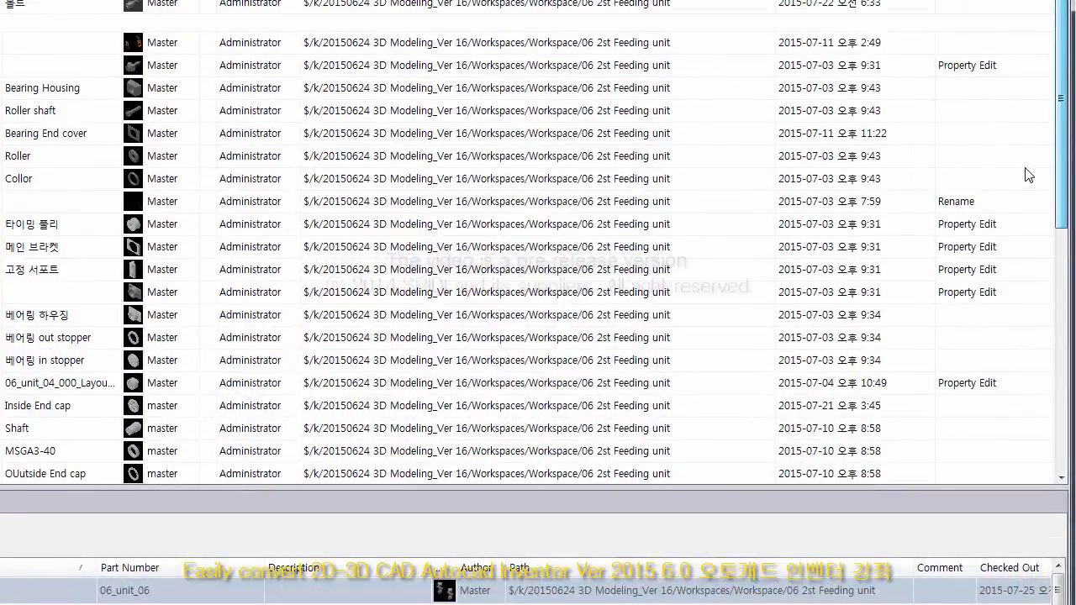
{"action": "scroll", "coordinate": [1023, 152], "scroll_direction": "up", "scroll_amount": 2}
{"action": "scroll", "coordinate": [1013, 141], "scroll_direction": "down", "scroll_amount": 2}
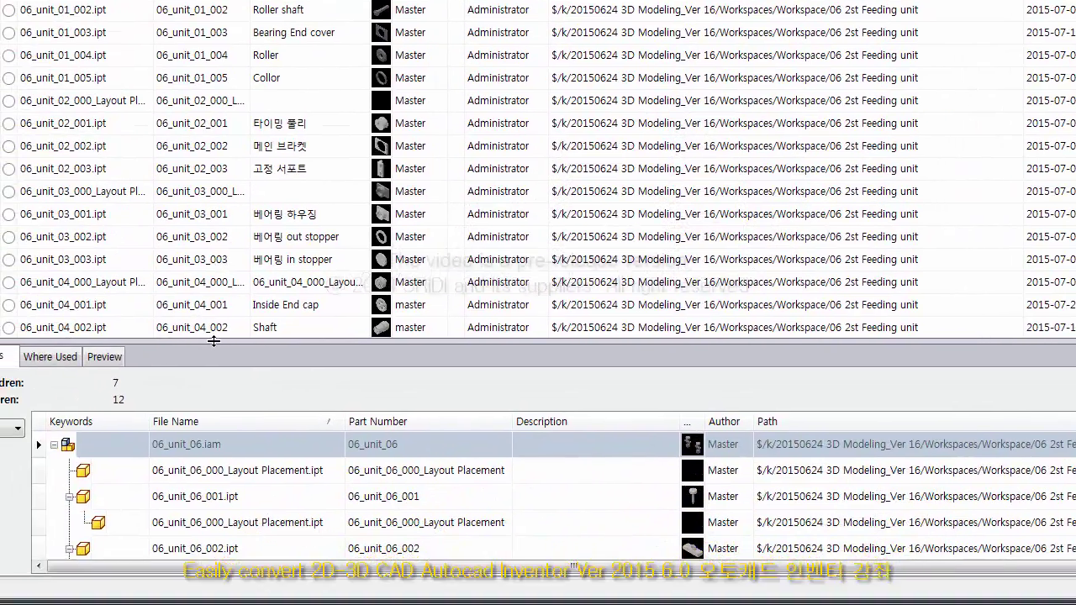
{"action": "left_click_drag", "start_coordinate": [213, 340], "coordinate": [237, 68]}
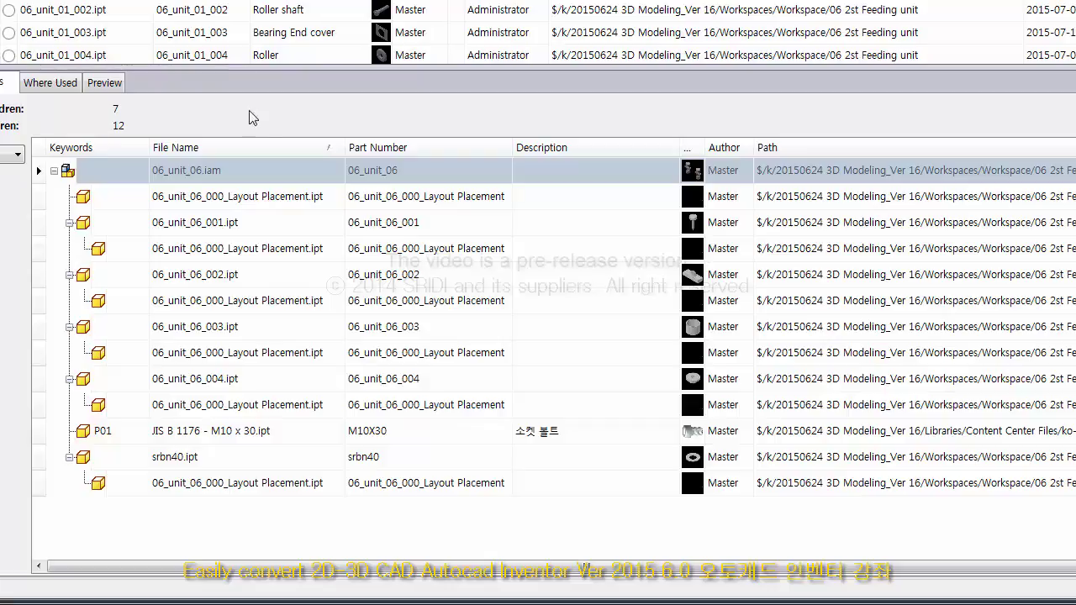
{"action": "right_click", "coordinate": [107, 172]}
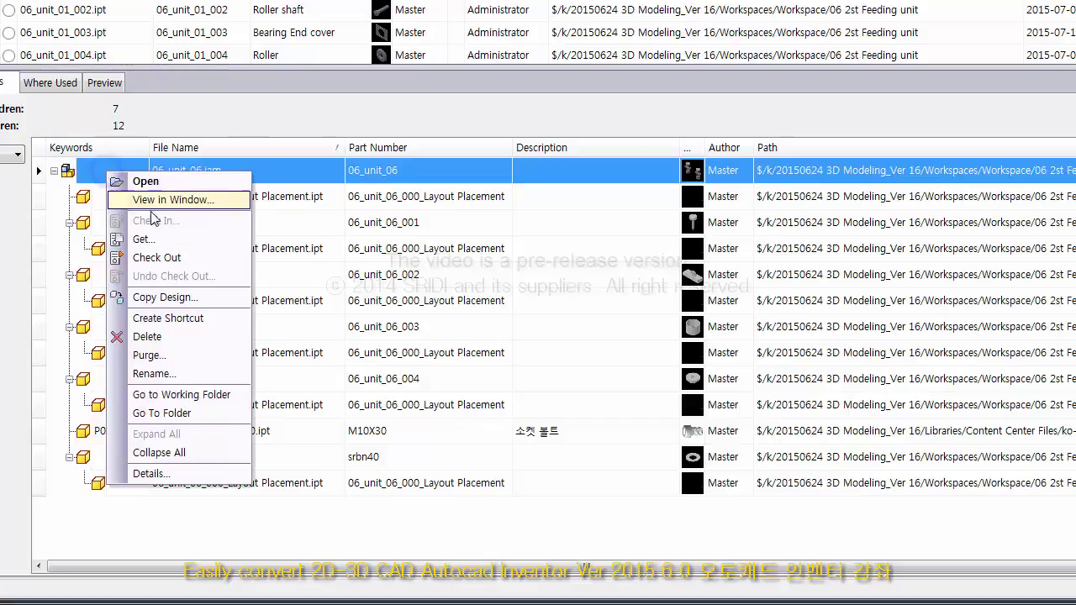
{"action": "left_click", "coordinate": [162, 454]}
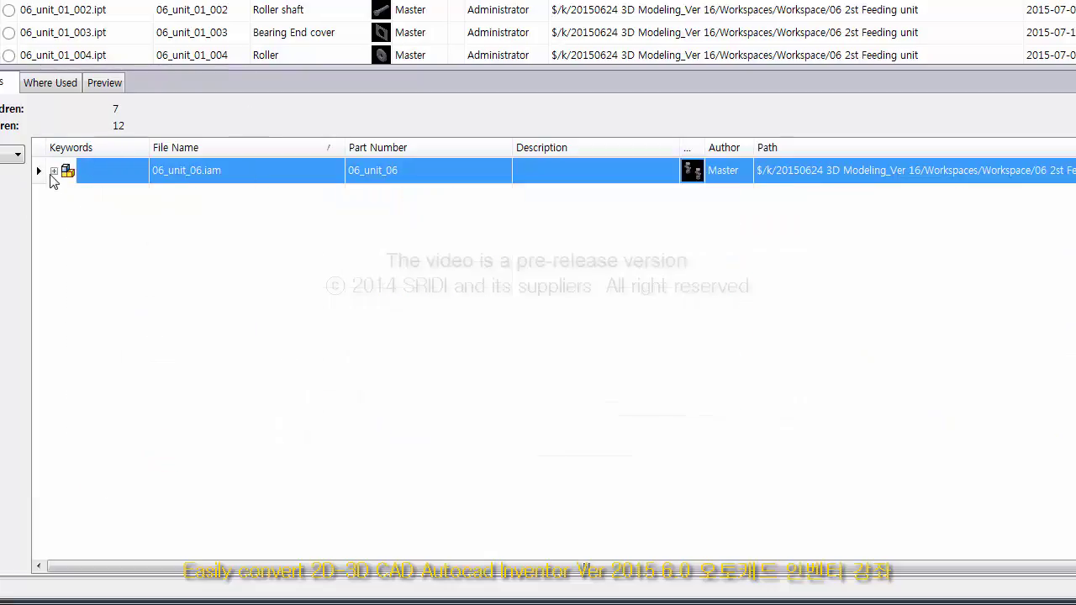
{"action": "left_click", "coordinate": [54, 171]}
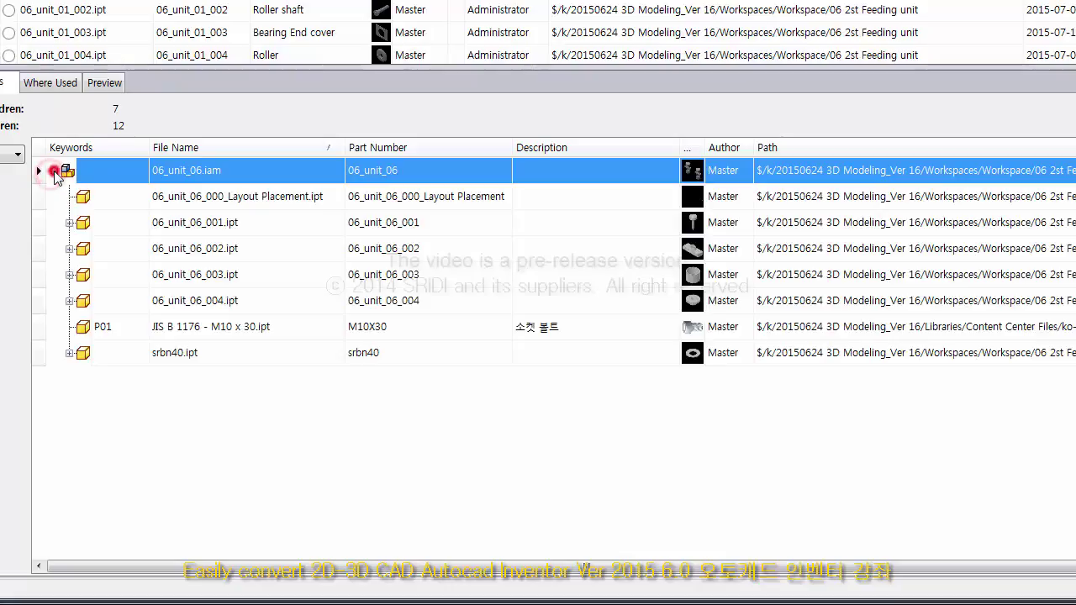
- Open the properties of 06_unit_06.iam and all its direct children for editing together, alongside the parts list in AutoCAD
{"action": "left_click", "coordinate": [487, 469]}
{"action": "left_click", "coordinate": [219, 358], "text": "shift"}
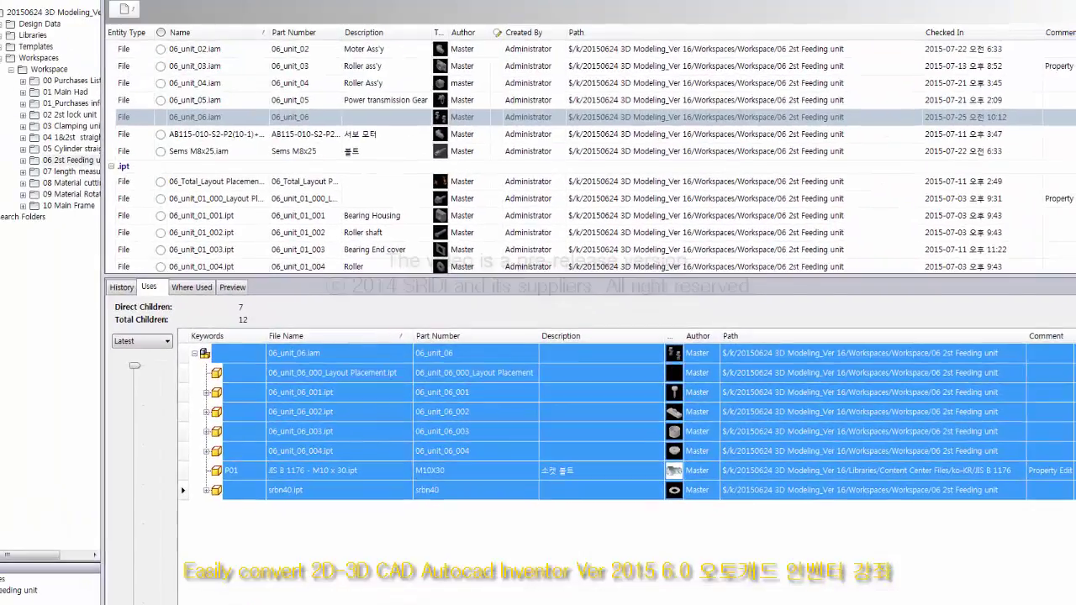
{"action": "left_click", "coordinate": [470, 109]}
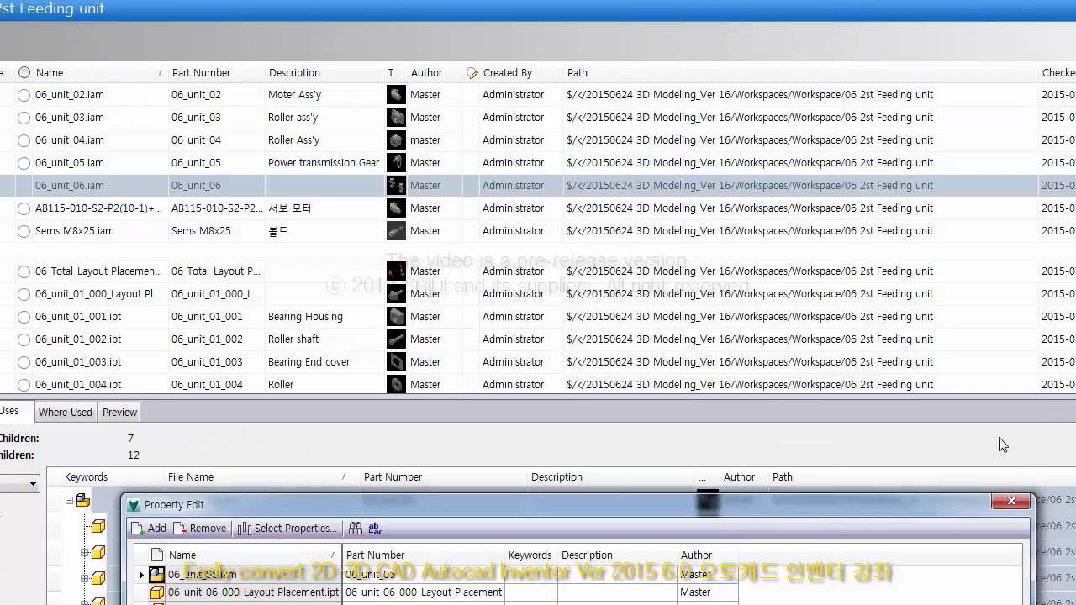
{"action": "mouse_move", "coordinate": [607, 501]}
{"action": "left_mouse_down"}
{"action": "mouse_move", "coordinate": [698, 505]}
{"action": "mouse_move", "coordinate": [626, 494]}
{"action": "left_mouse_up"}
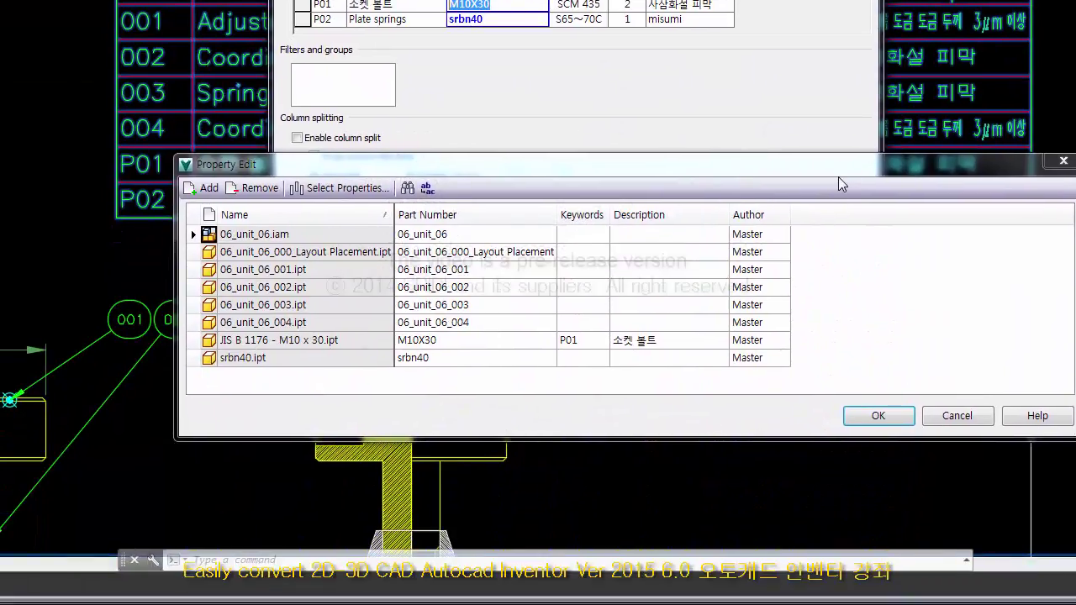
{"action": "left_click_drag", "start_coordinate": [838, 183], "coordinate": [746, 206]}
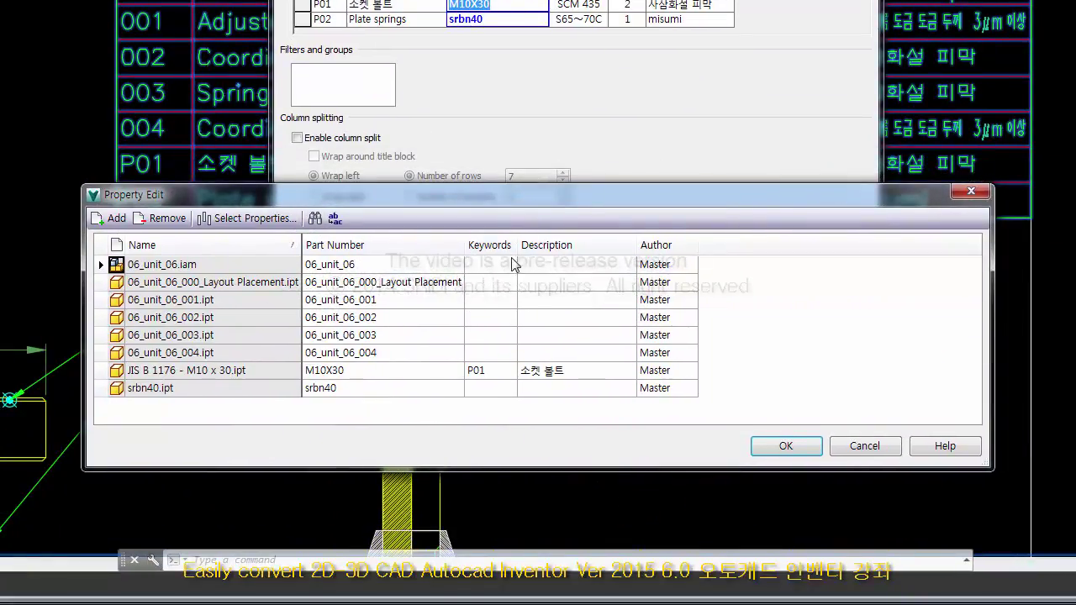
- Set the keyword of 06_unit_06.iam to 06 and its description to Adjuster
{"action": "left_click", "coordinate": [429, 267]}
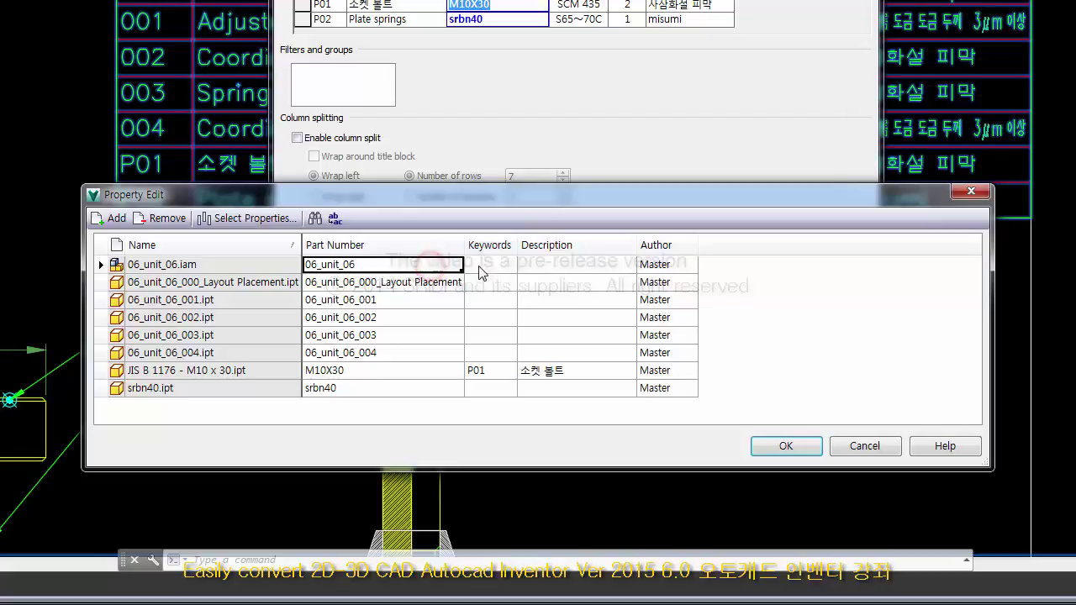
{"action": "left_click", "coordinate": [444, 269]}
{"action": "left_click", "coordinate": [487, 265]}
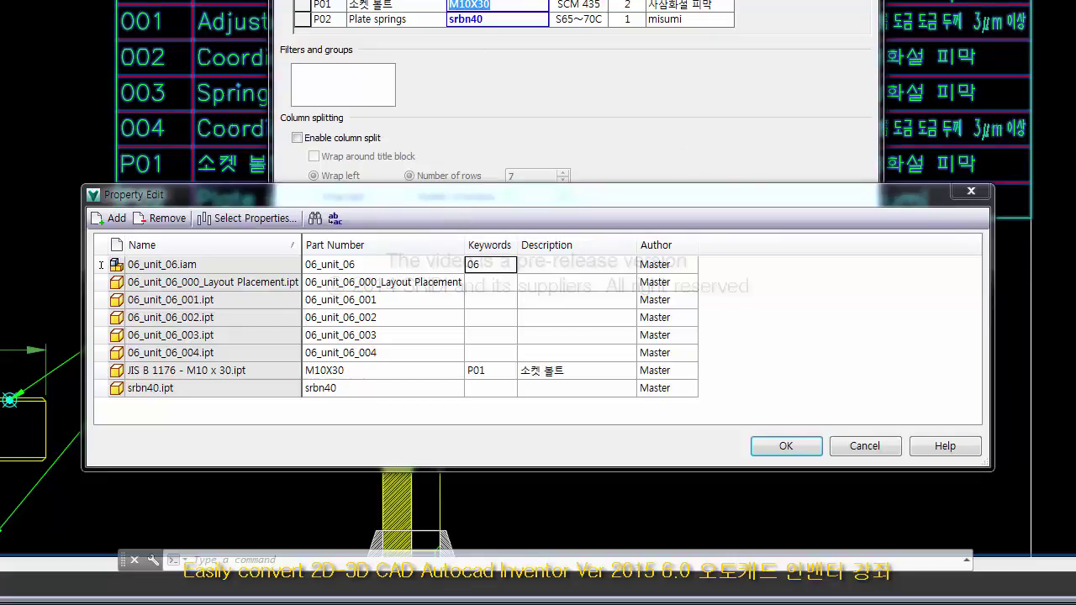
{"action": "left_click", "coordinate": [552, 265]}
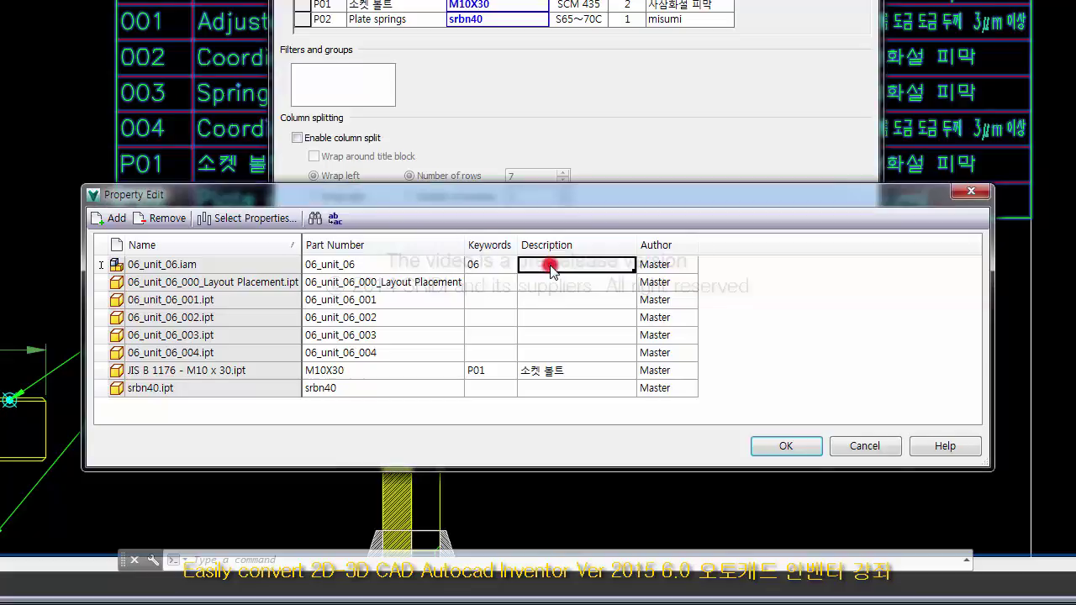
{"action": "type", "text": "Adjuster"}
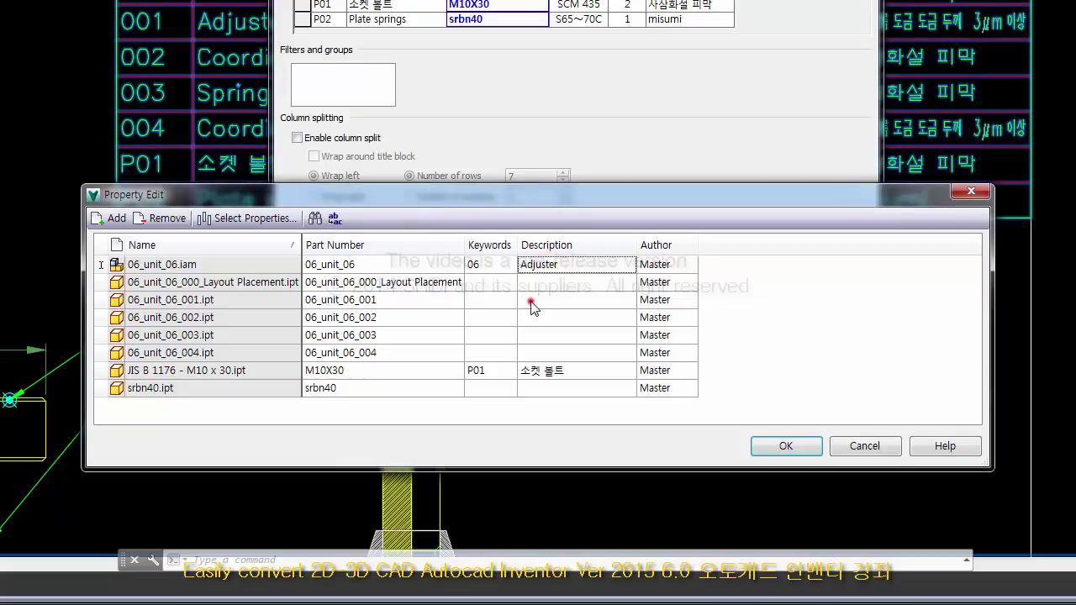
- Set the description of 06_unit_06_001.ipt to Adjuster and its keyword to 001
{"action": "left_click", "coordinate": [530, 302]}
{"action": "type", "text": "Adjuster"}
{"action": "left_click", "coordinate": [401, 301]}
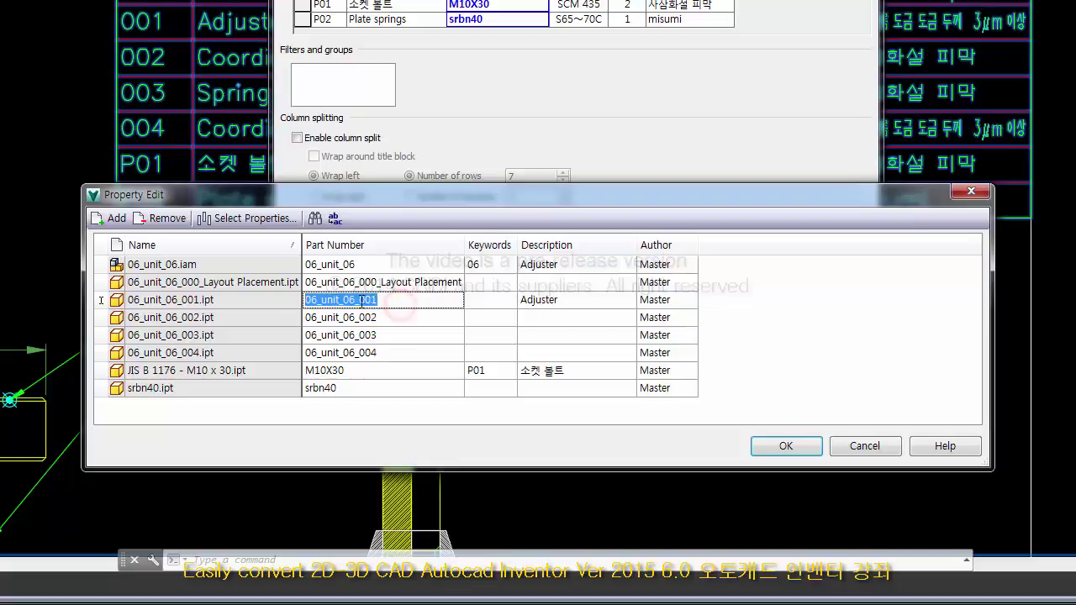
{"action": "left_click", "coordinate": [473, 302]}
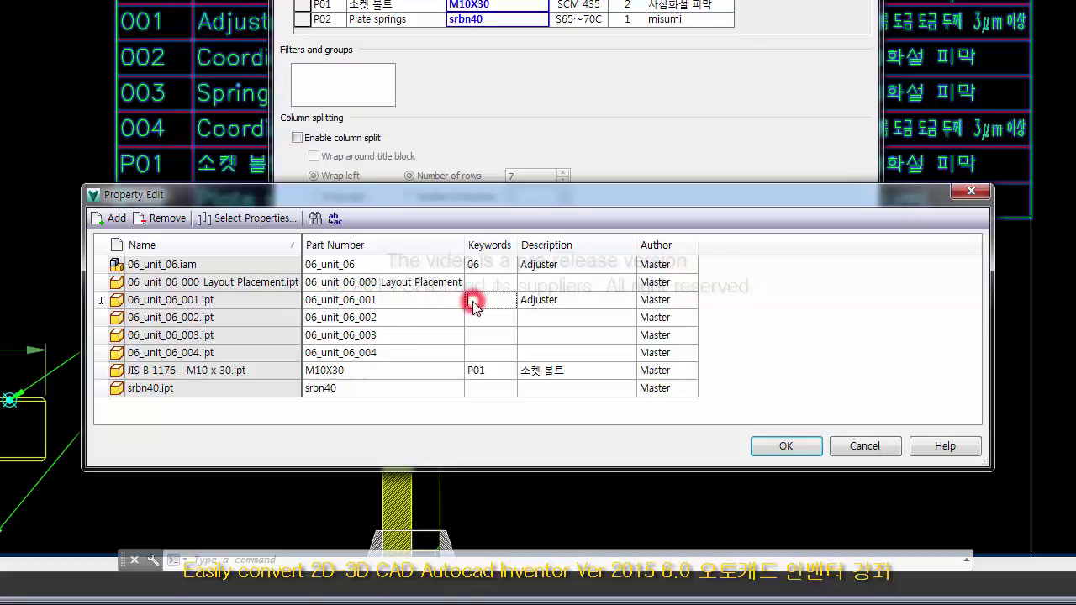
{"action": "type", "text": "P01"}
{"action": "left_click", "coordinate": [471, 301]}
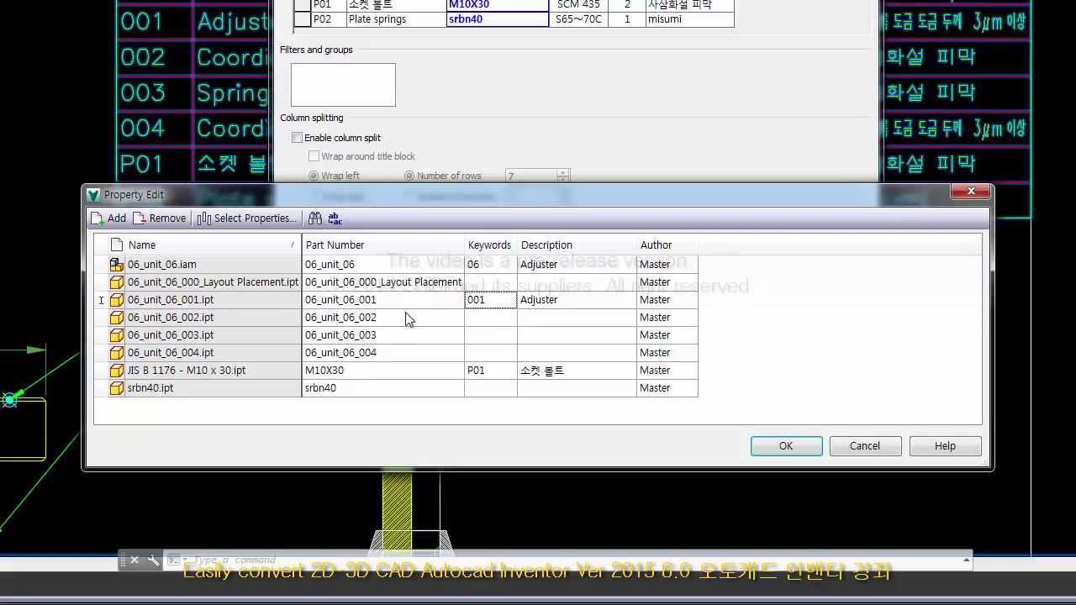
- Copy the part number endings 002 and 003 into the keywords of 06_unit_06_002.ipt and 06_unit_06_003.ipt
{"action": "left_click", "coordinate": [408, 317]}
{"action": "left_click_drag", "start_coordinate": [359, 318], "coordinate": [480, 323]}
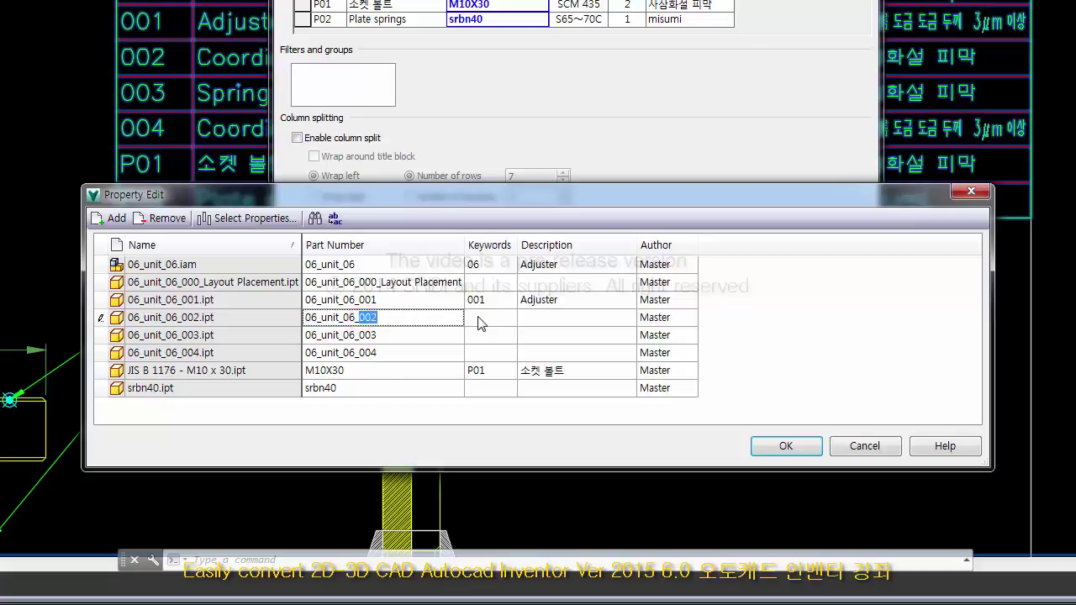
{"action": "key", "text": "ctrl+c"}
{"action": "left_click", "coordinate": [478, 317]}
{"action": "key", "text": "ctrl+v"}
{"action": "left_click", "coordinate": [374, 335]}
{"action": "left_click", "coordinate": [359, 335]}
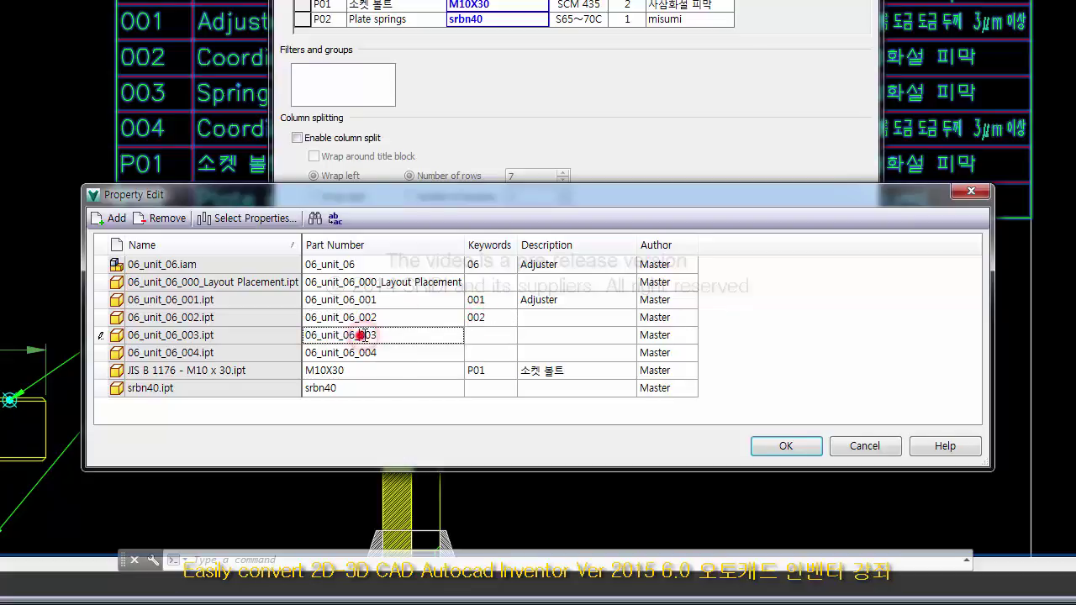
{"action": "left_click_drag", "start_coordinate": [360, 335], "coordinate": [377, 353]}
{"action": "key", "text": "ctrl+c"}
{"action": "left_click", "coordinate": [479, 335]}
{"action": "key", "text": "ctrl+v"}
- Set the keyword of 06_unit_06_004.ipt to 004 and the keyword of srbn40.ipt to P02
{"action": "left_click", "coordinate": [388, 353]}
{"action": "left_click", "coordinate": [388, 353]}
{"action": "key", "text": "ctrl+c"}
{"action": "left_click", "coordinate": [475, 353]}
{"action": "key", "text": "ctrl+v"}
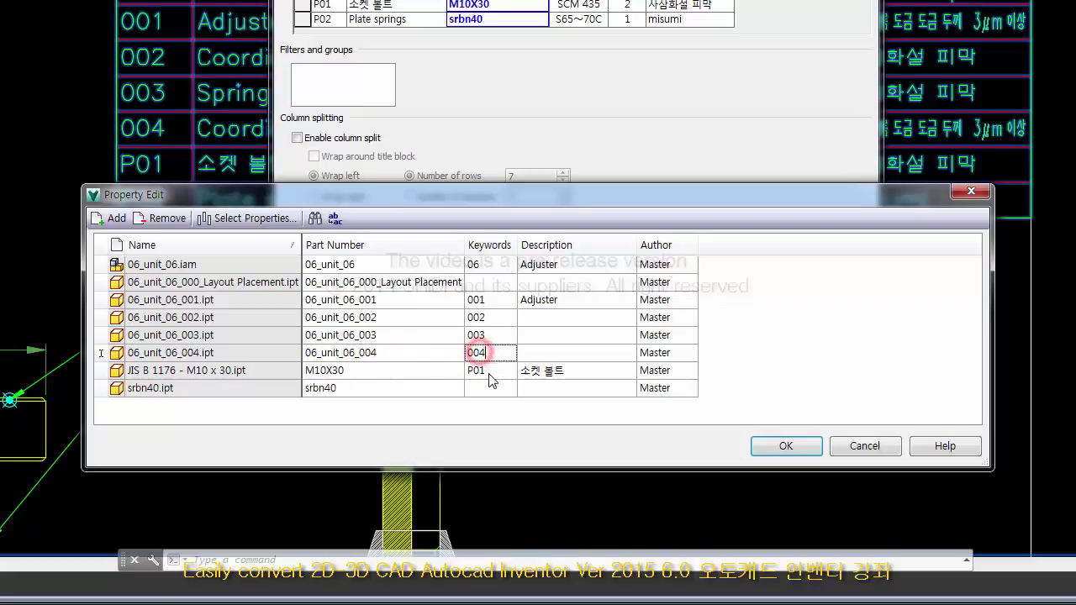
{"action": "left_click", "coordinate": [490, 371]}
{"action": "double_click", "coordinate": [492, 370]}
{"action": "left_click", "coordinate": [484, 389]}
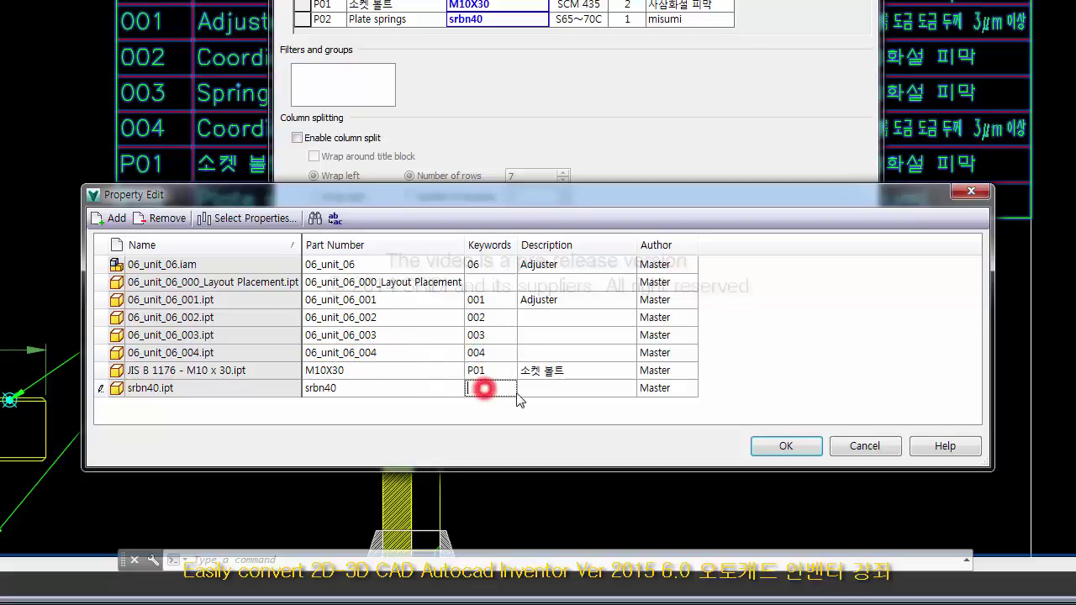
{"action": "key", "text": "ctrl+v"}
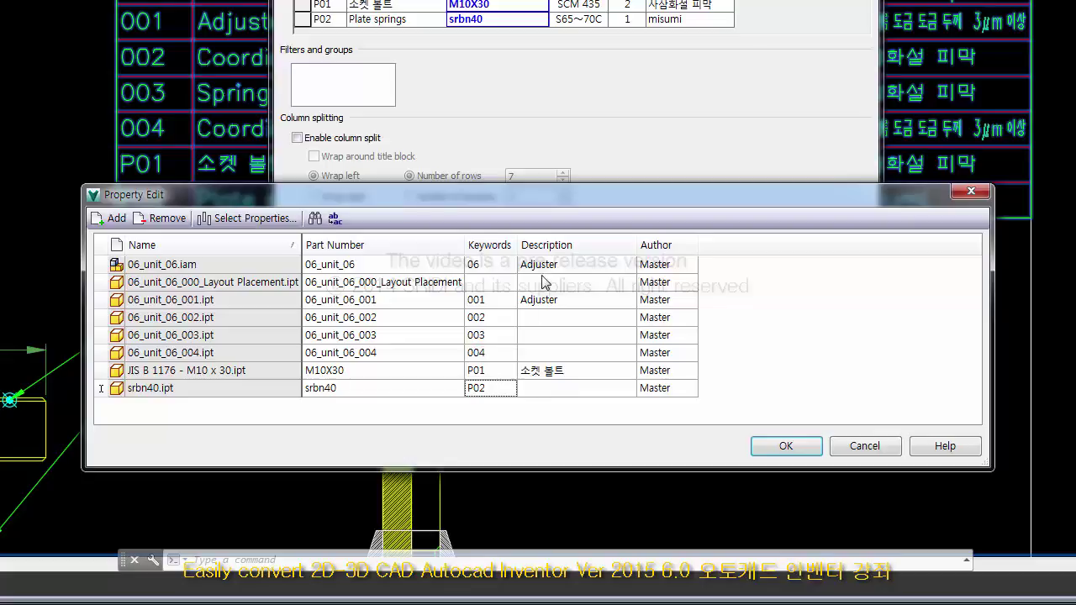
- Copy the descriptions Coordinator Guide and Spring Archive from the drawing's parts list to 06_unit_06_002.ipt and 06_unit_06_003.ipt
{"action": "left_click", "coordinate": [574, 265]}
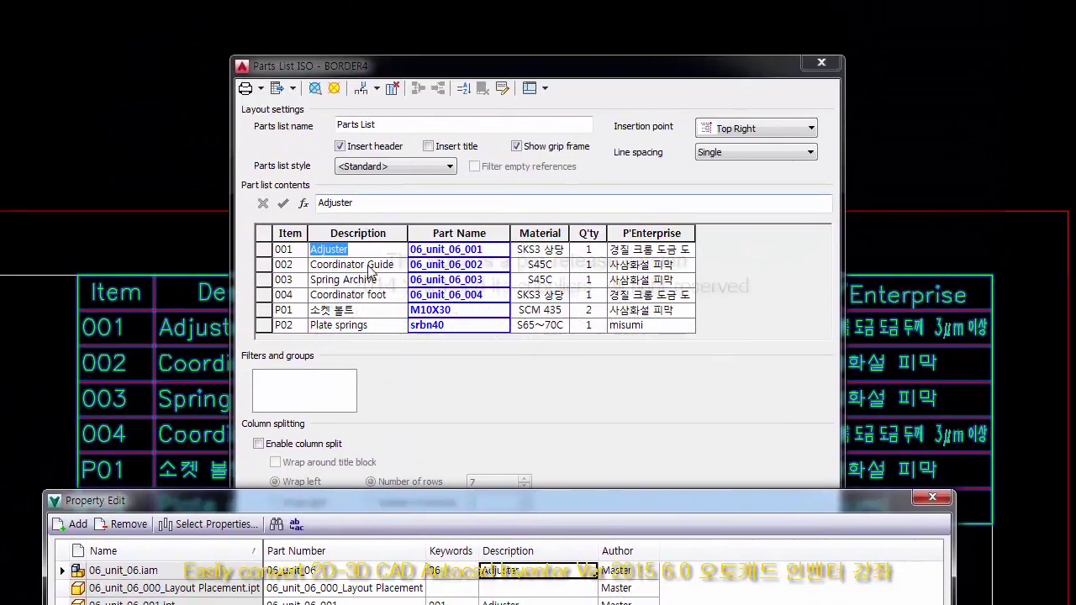
{"action": "left_click", "coordinate": [380, 265]}
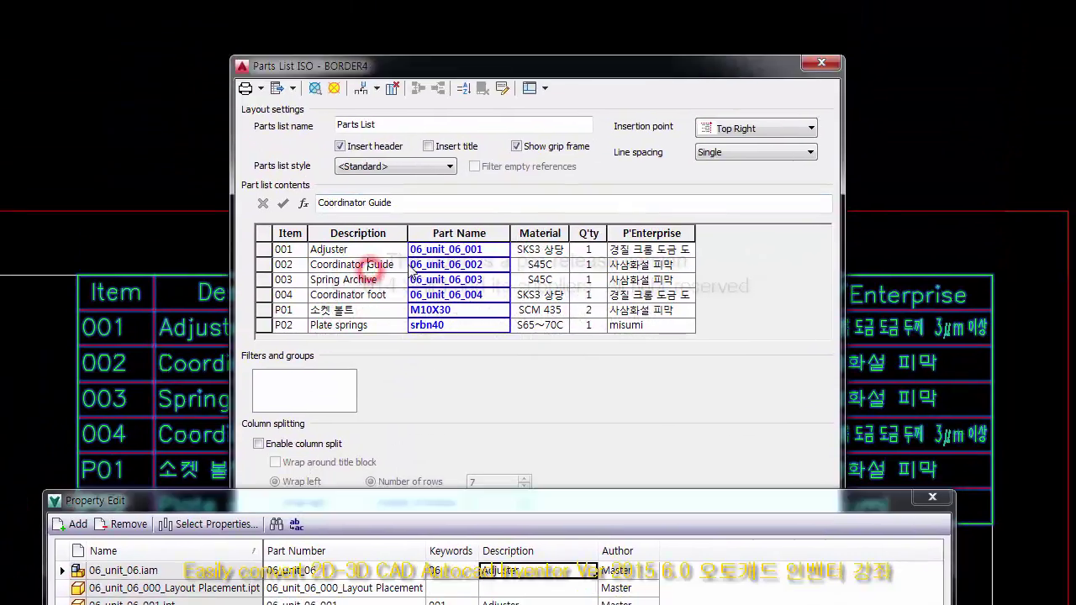
{"action": "left_click", "coordinate": [412, 264]}
{"action": "left_click", "coordinate": [385, 266]}
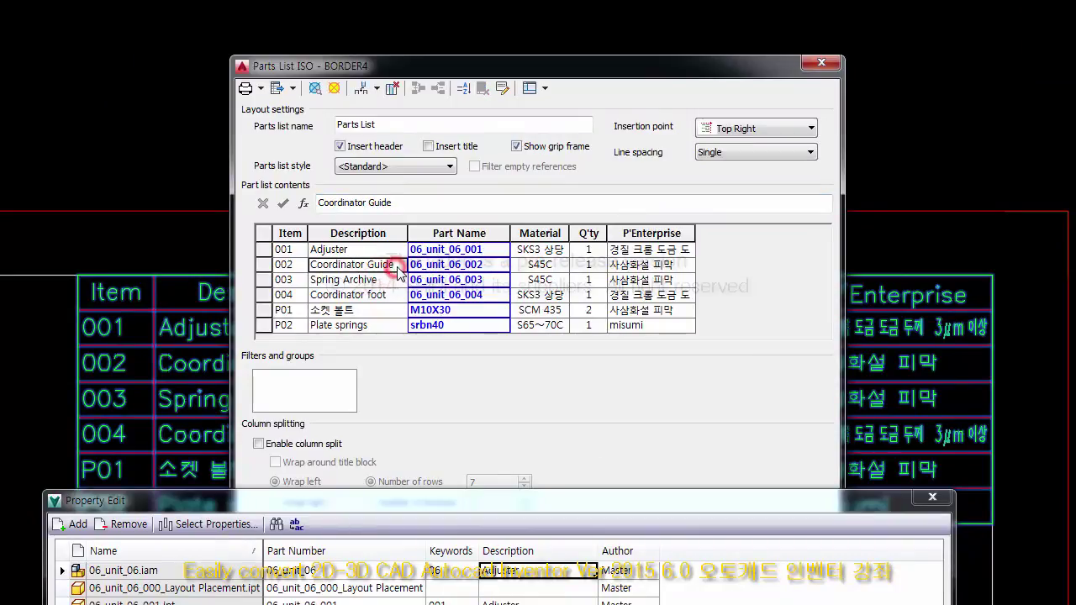
{"action": "left_click", "coordinate": [370, 280]}
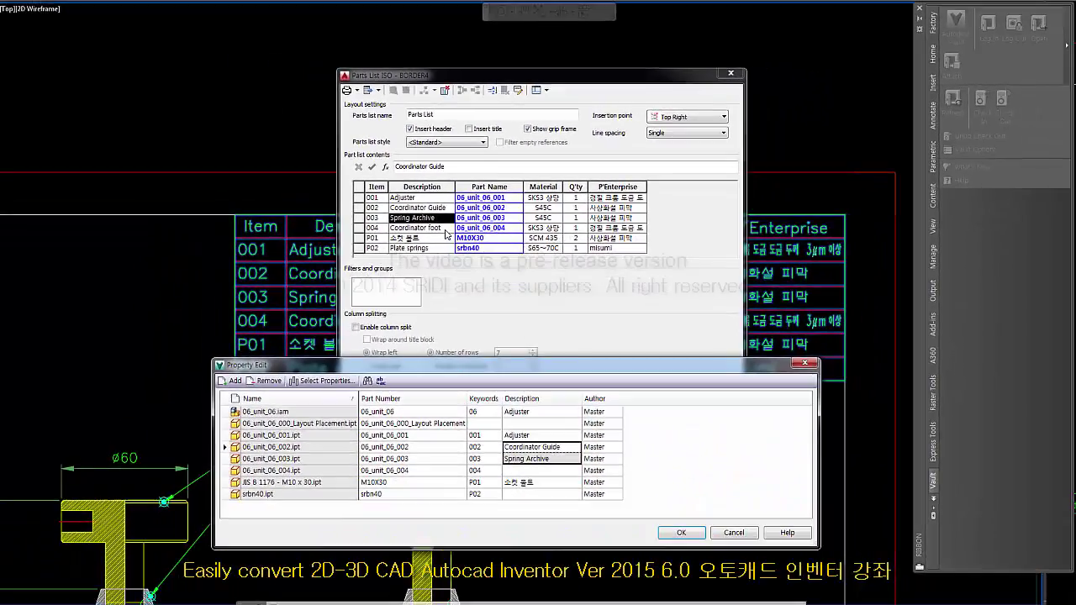
- Copy the descriptions Coordinator foot and Plate springs to 06_unit_06_004.ipt and srbn40.ipt, and apply the property edits
{"action": "left_click", "coordinate": [391, 295]}
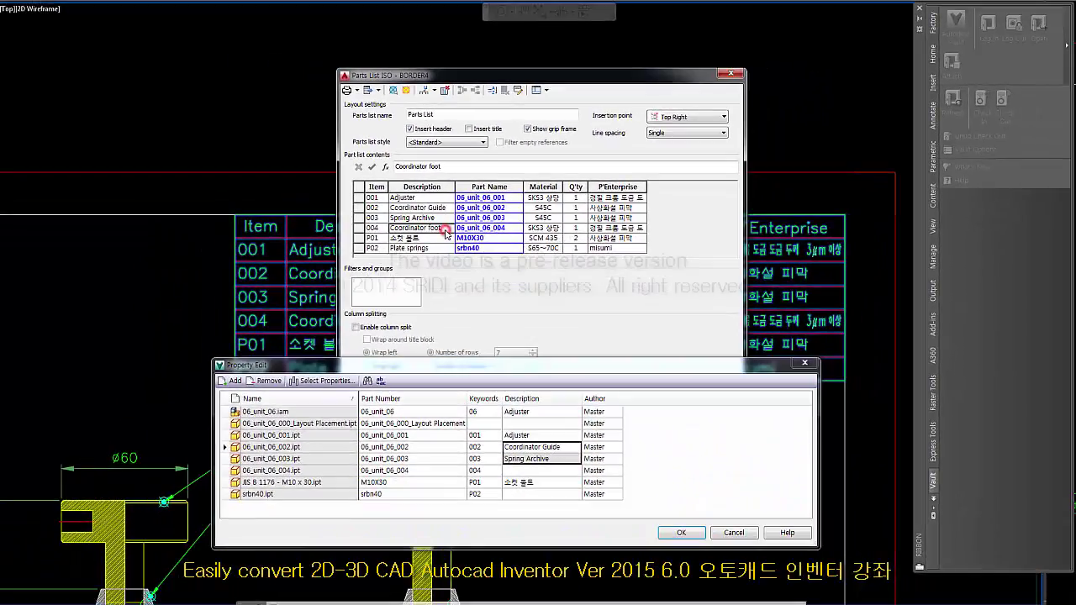
{"action": "left_click", "coordinate": [523, 472]}
{"action": "key", "text": "ctrl+v"}
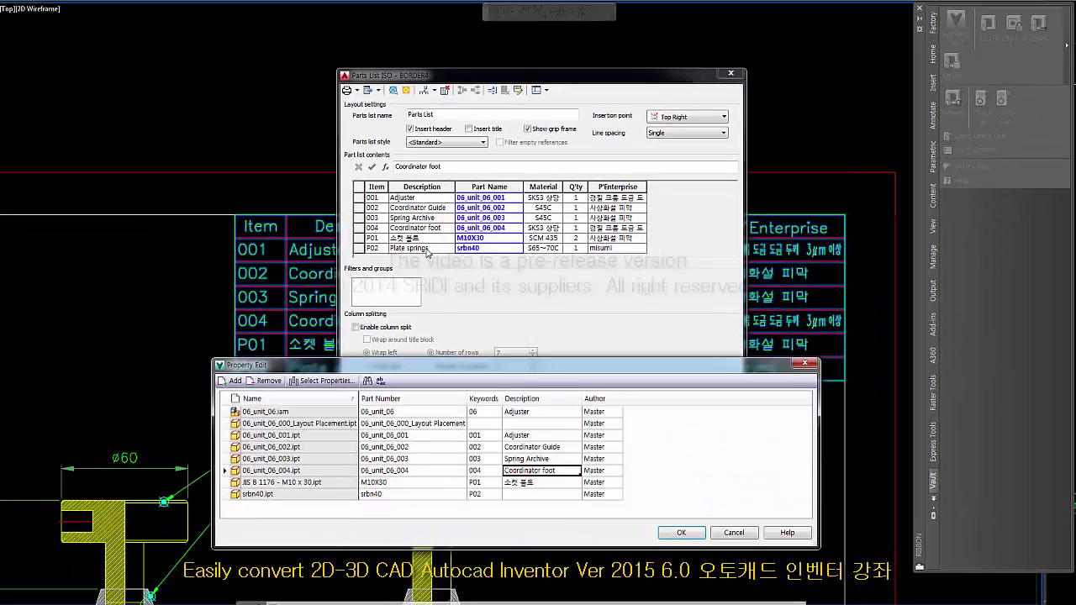
{"action": "left_click", "coordinate": [553, 494]}
{"action": "key", "text": "ctrl+v"}
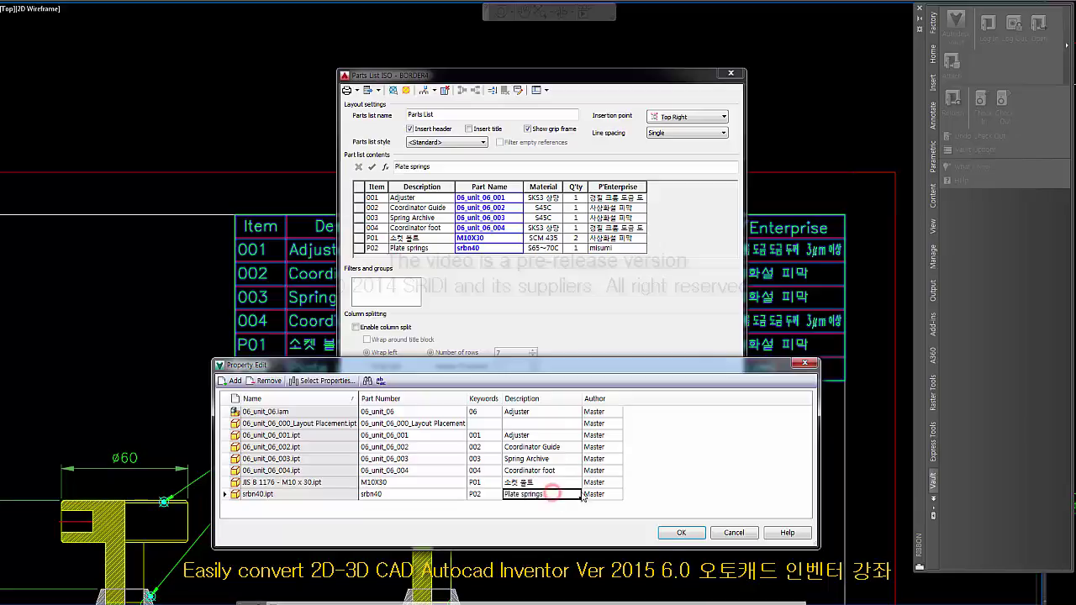
{"action": "left_click", "coordinate": [677, 533]}
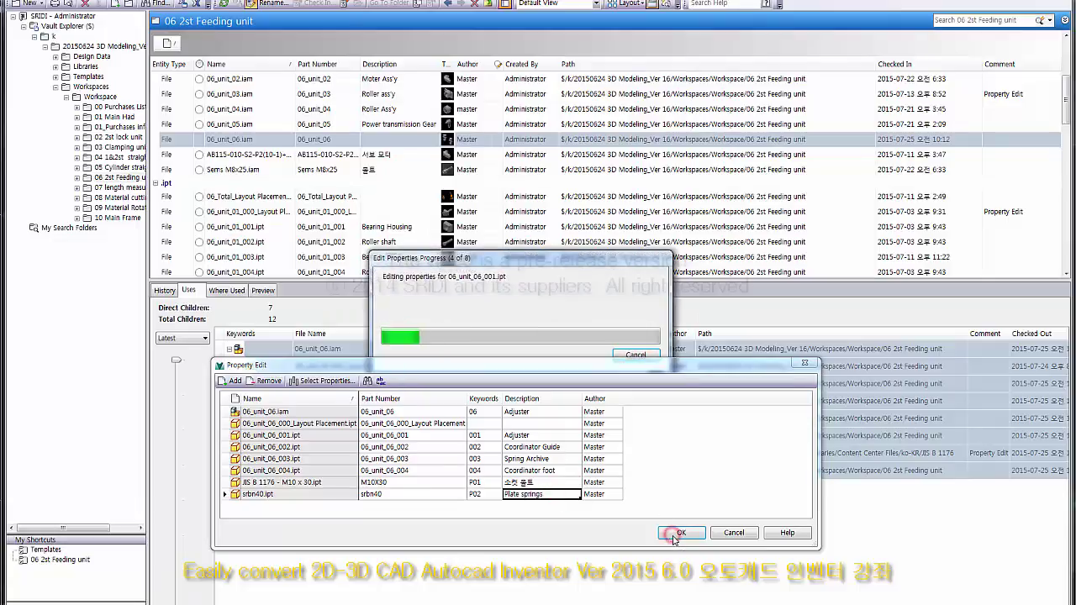
{"action": "left_click", "coordinate": [733, 533]}
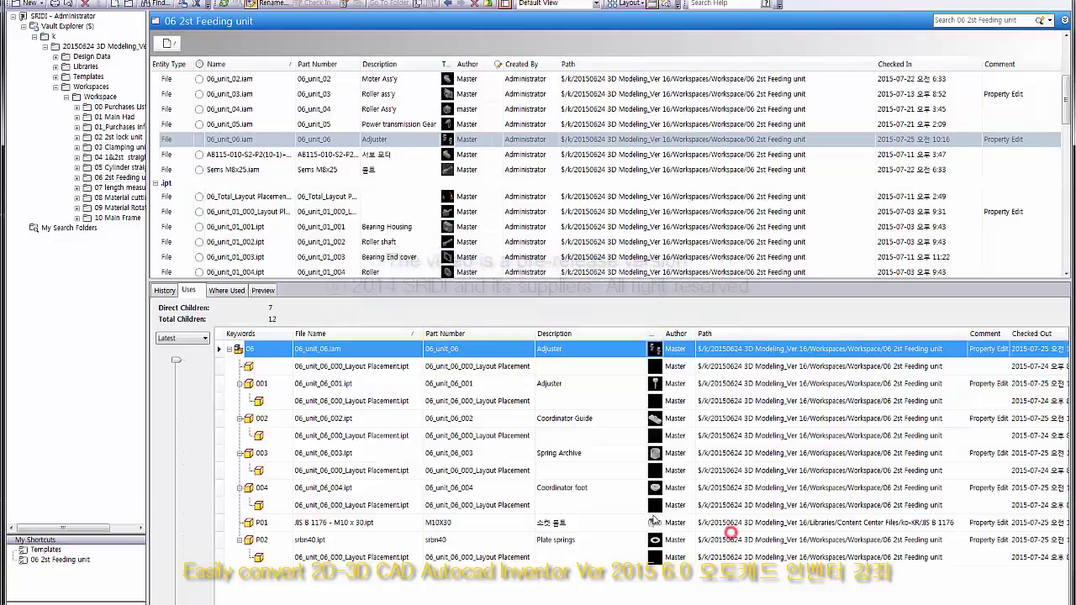
- Check the edited keywords and descriptions of 06_unit_06.iam and its direct children in the uses list
{"action": "right_click", "coordinate": [296, 356]}
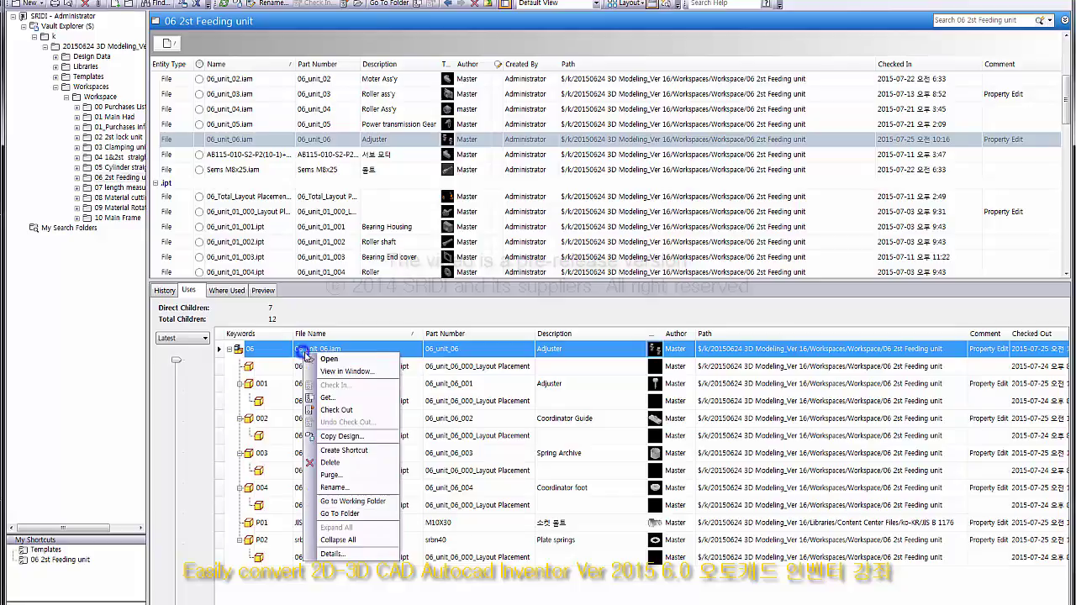
{"action": "left_click", "coordinate": [354, 542]}
{"action": "left_click", "coordinate": [229, 349]}
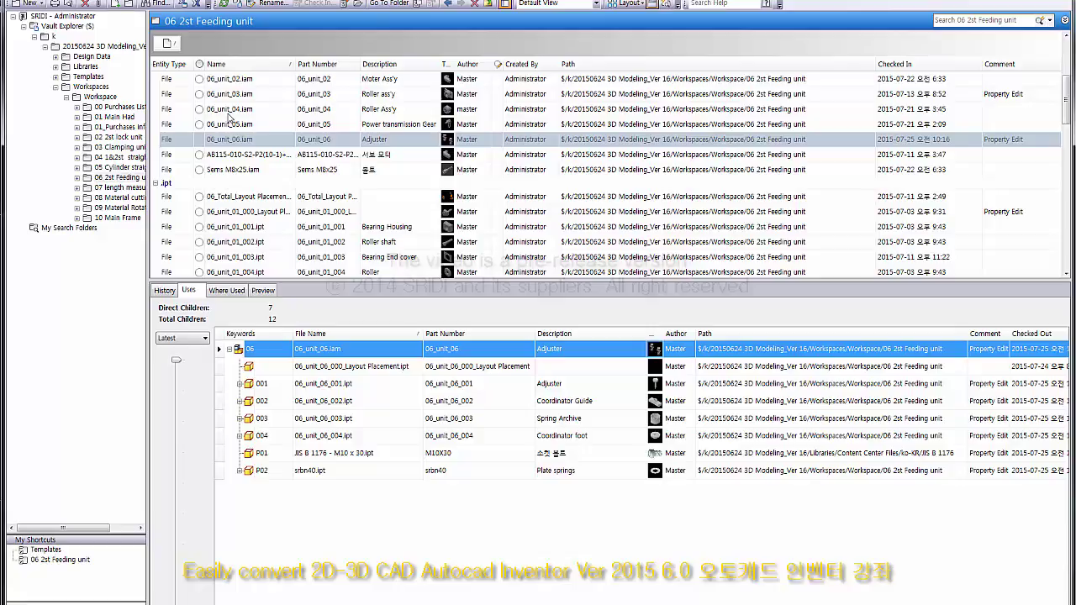
{"action": "left_click", "coordinate": [236, 141]}
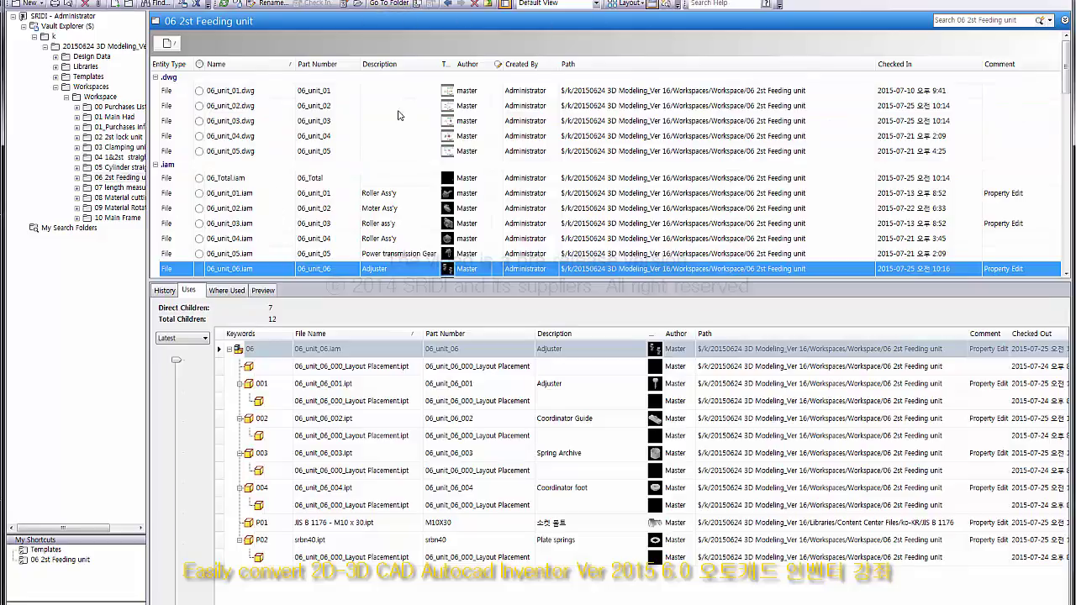
- Check out 06_unit_06.iam in the vault and open it in Inventor
{"action": "left_click", "coordinate": [415, 5]}
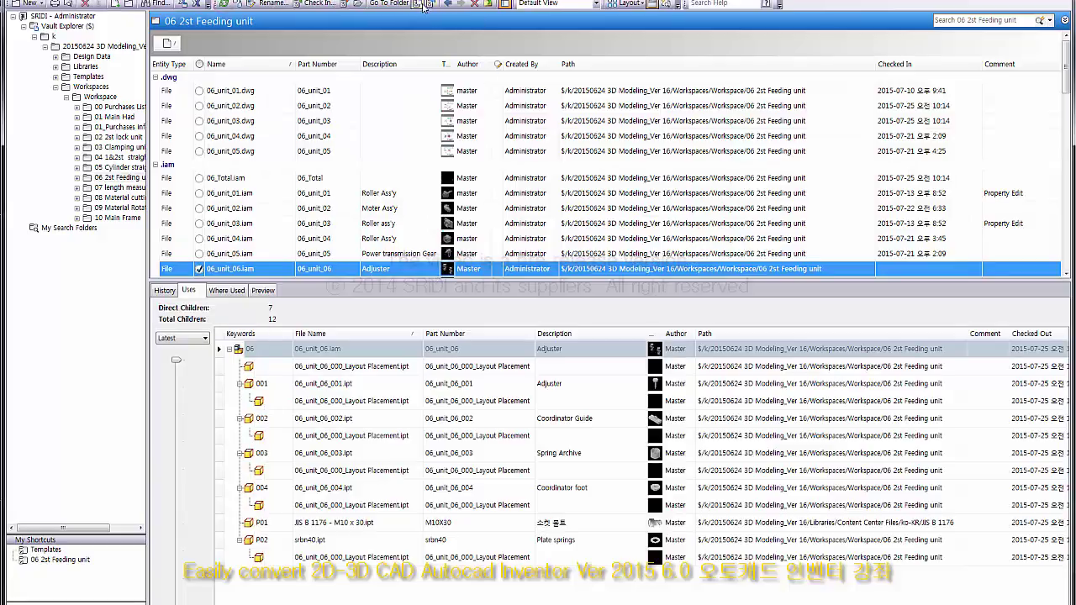
{"action": "left_click", "coordinate": [359, 5]}
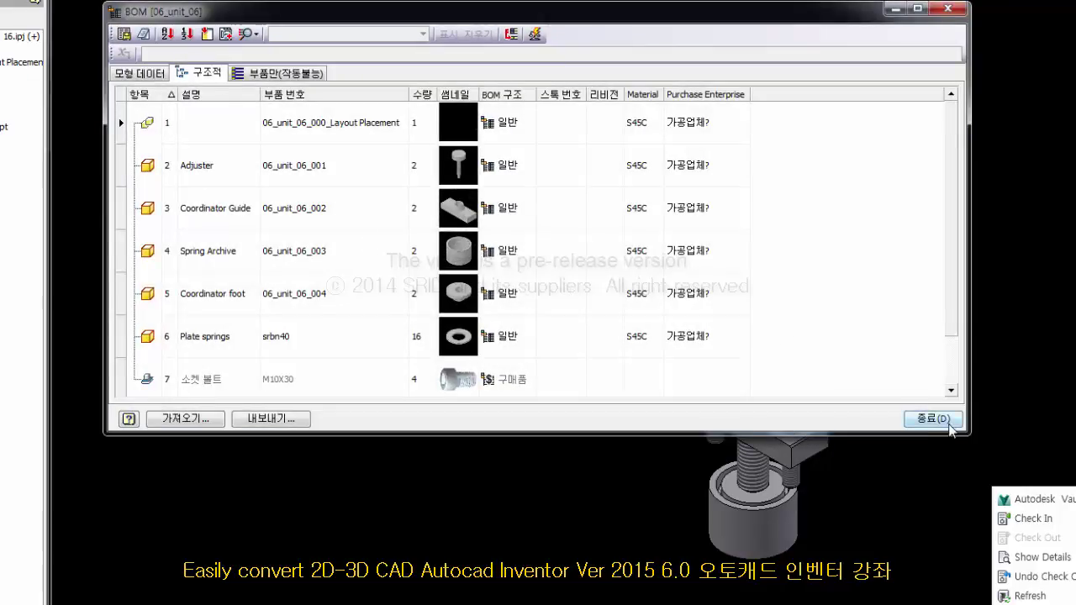
- Enlarge the structured BOM window of 06_unit_06, narrow its thumbnail column, and close the BOM after reviewing the parts
{"action": "left_click_drag", "start_coordinate": [971, 434], "coordinate": [954, 599]}
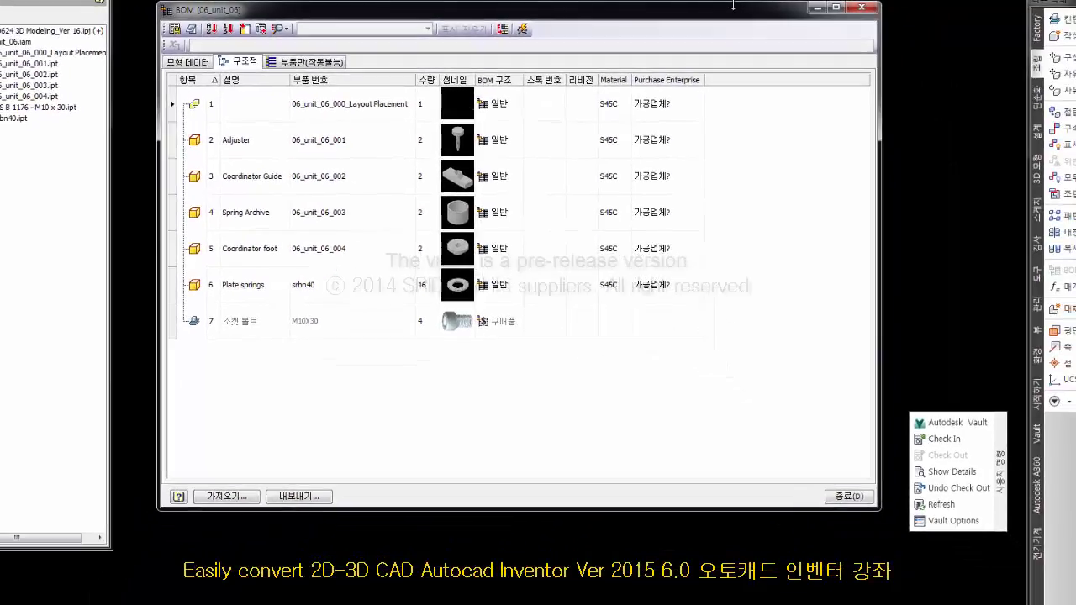
{"action": "left_click_drag", "start_coordinate": [731, 10], "coordinate": [742, 165]}
{"action": "left_click_drag", "start_coordinate": [762, 73], "coordinate": [763, 102]}
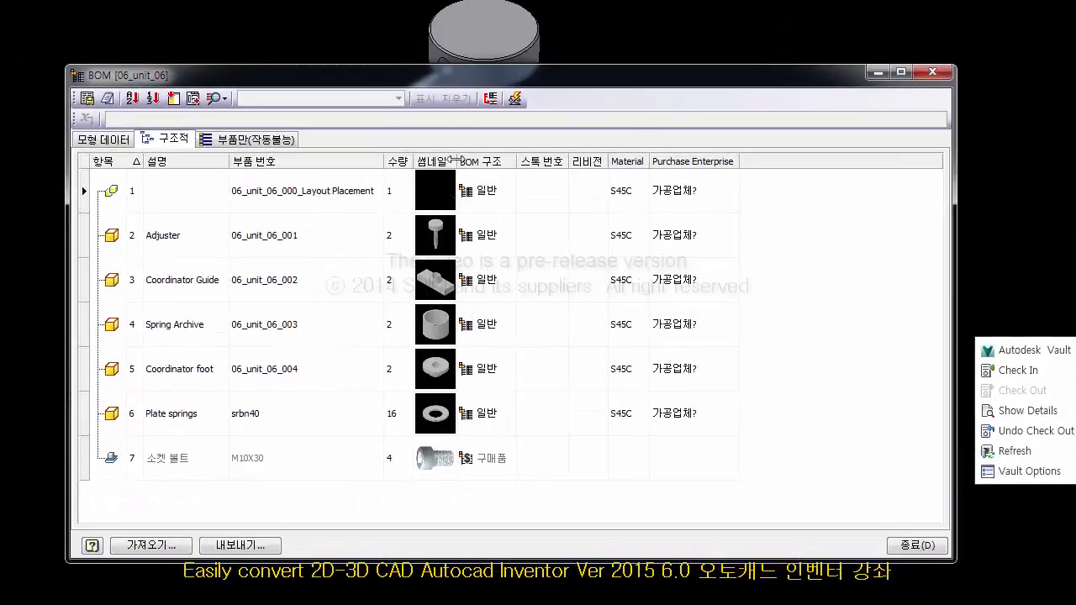
{"action": "left_click_drag", "start_coordinate": [454, 159], "coordinate": [444, 160]}
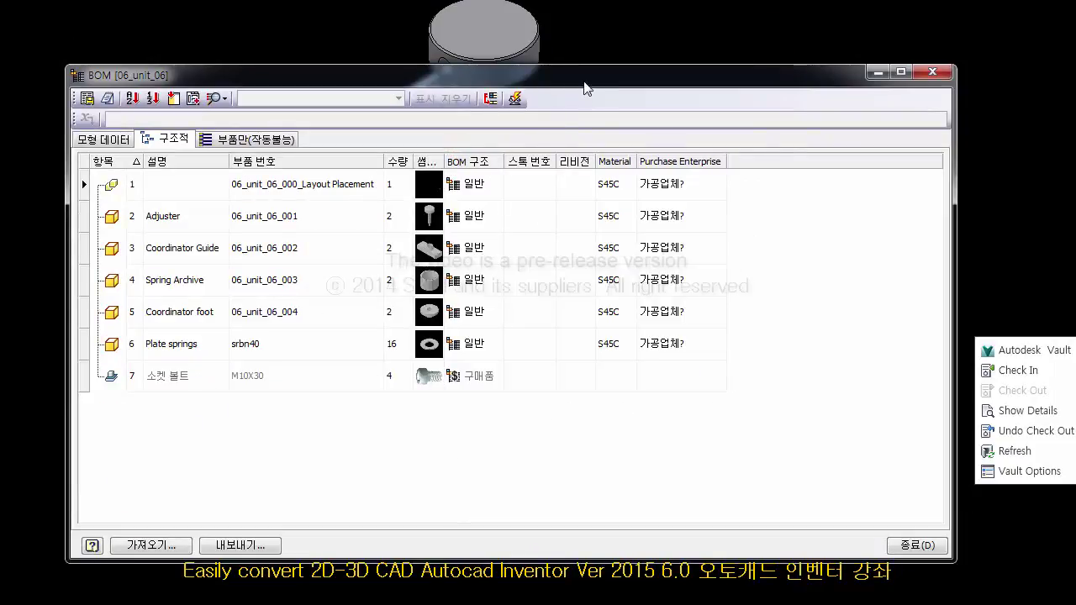
{"action": "left_click_drag", "start_coordinate": [586, 87], "coordinate": [614, 96]}
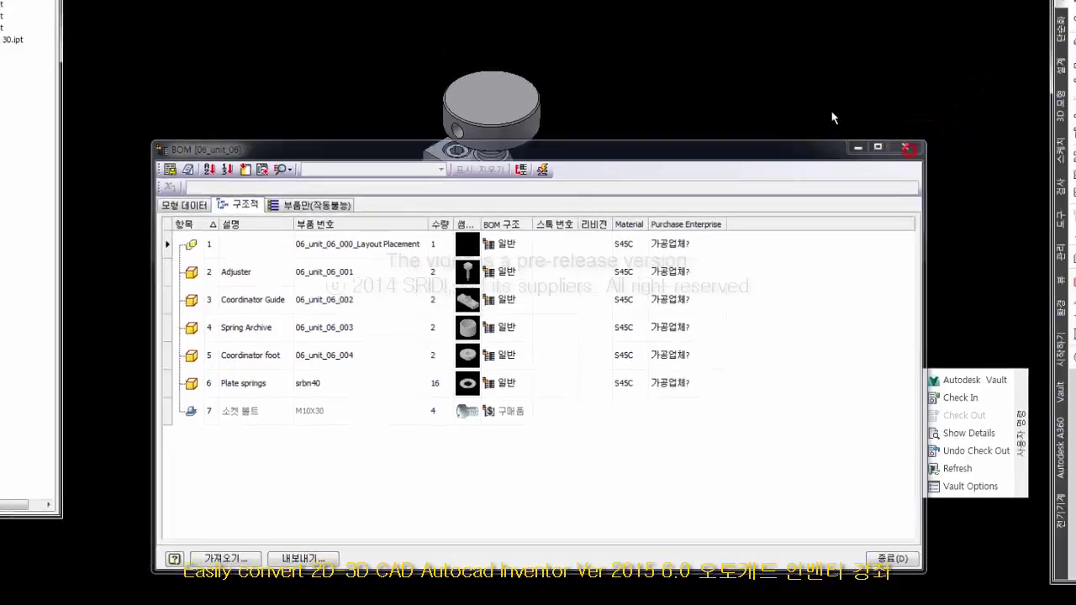
{"action": "left_click", "coordinate": [959, 82]}
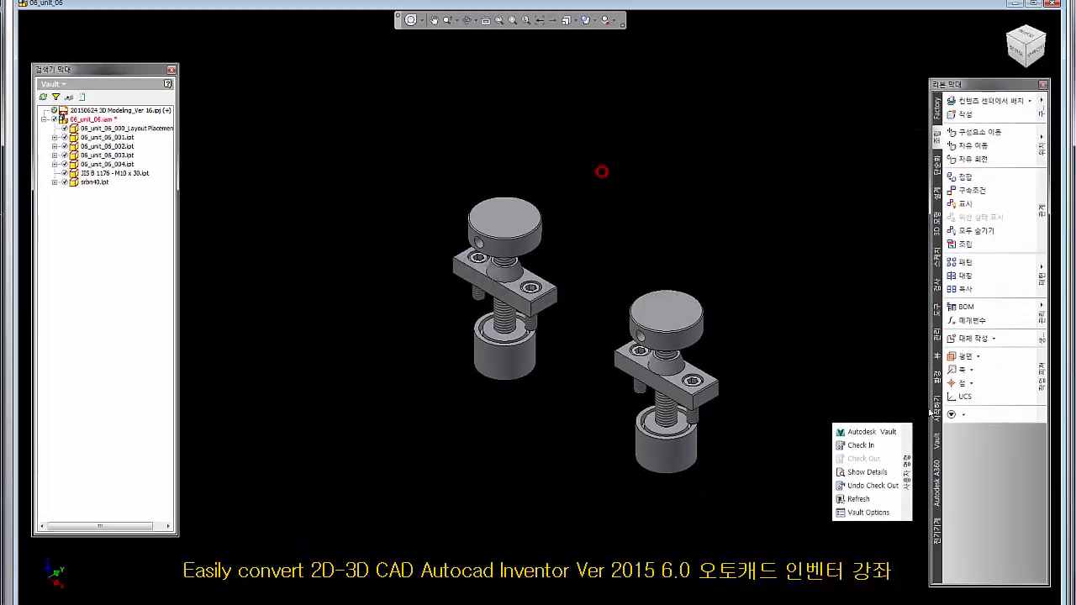
- Switch back to Autodesk Vault, then check out 06_unit_05.iam and open it in Inventor
{"action": "left_click", "coordinate": [861, 431]}
{"action": "left_click", "coordinate": [244, 254]}
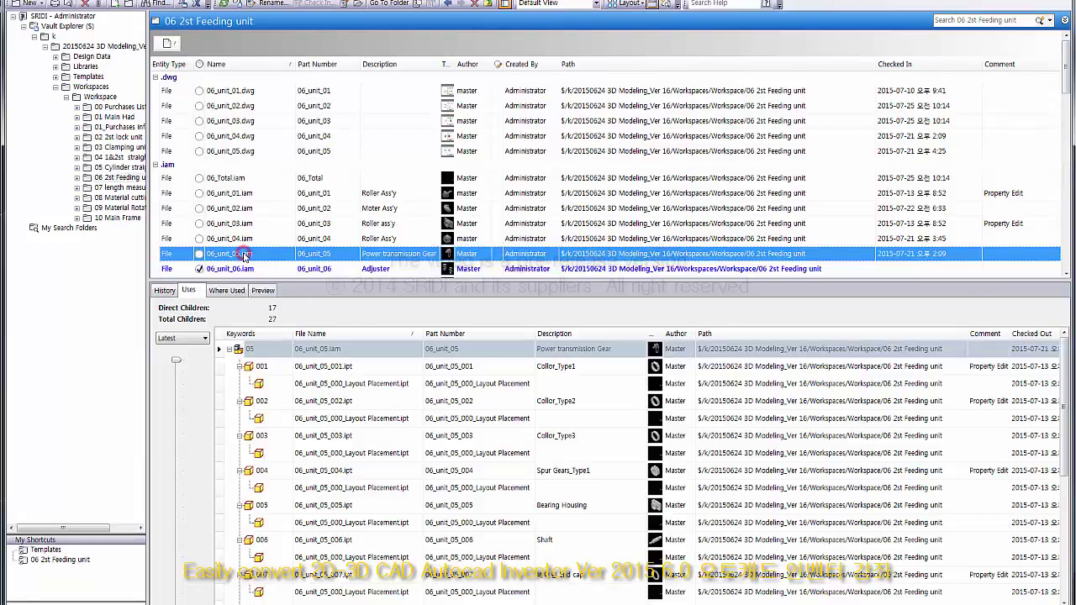
{"action": "right_click", "coordinate": [245, 257]}
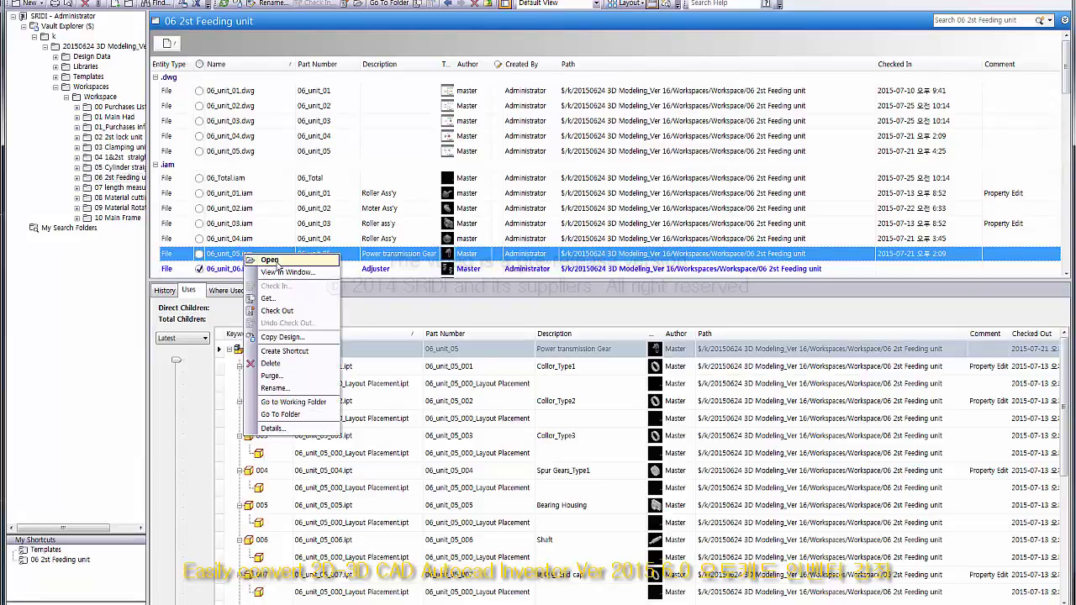
{"action": "left_click", "coordinate": [358, 5]}
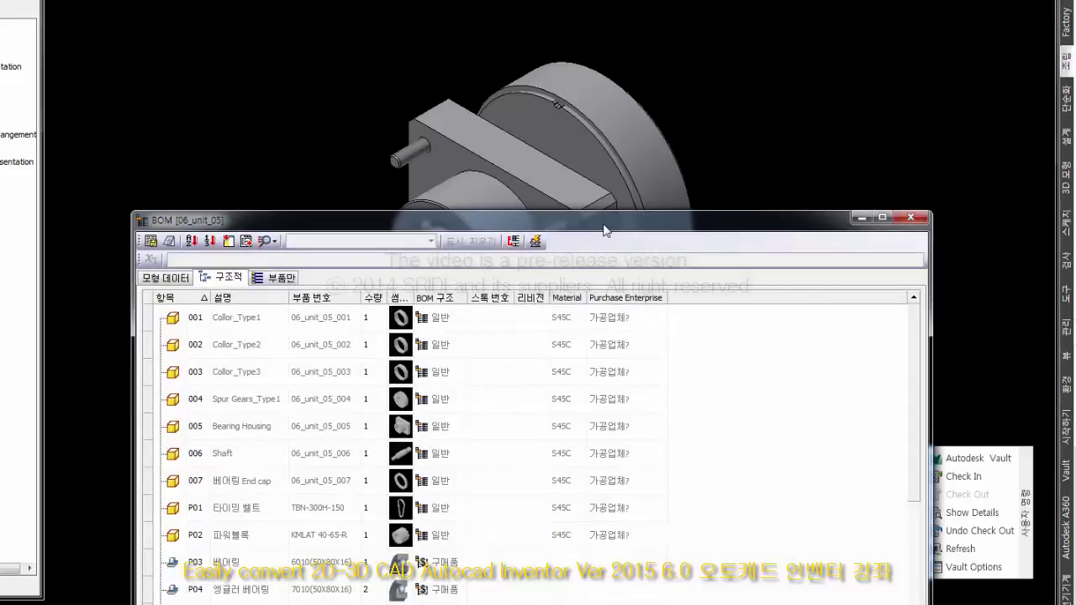
- Fit the structured BOM window of 06_unit_05 to its rows and narrow the thumbnail column slightly
{"action": "left_click_drag", "start_coordinate": [603, 229], "coordinate": [647, 16]}
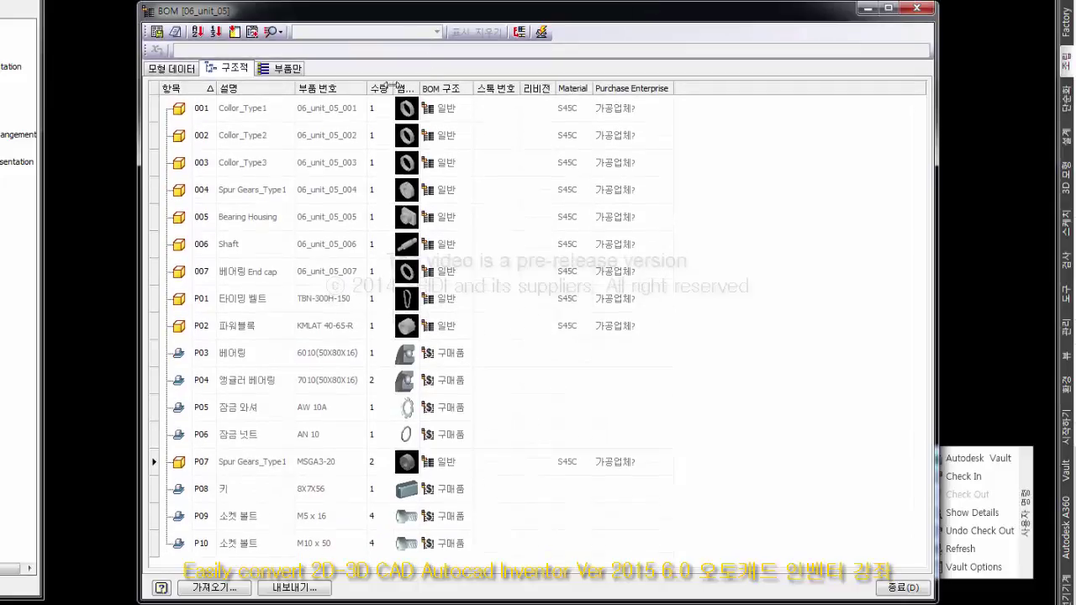
{"action": "left_click_drag", "start_coordinate": [414, 88], "coordinate": [412, 88]}
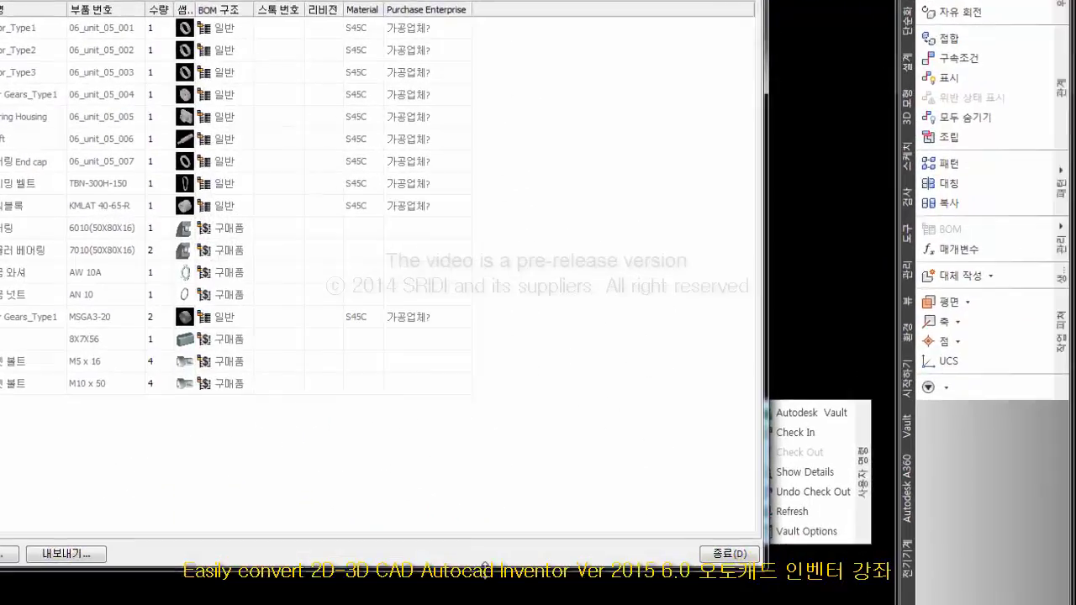
{"action": "left_click_drag", "start_coordinate": [647, 602], "coordinate": [649, 529]}
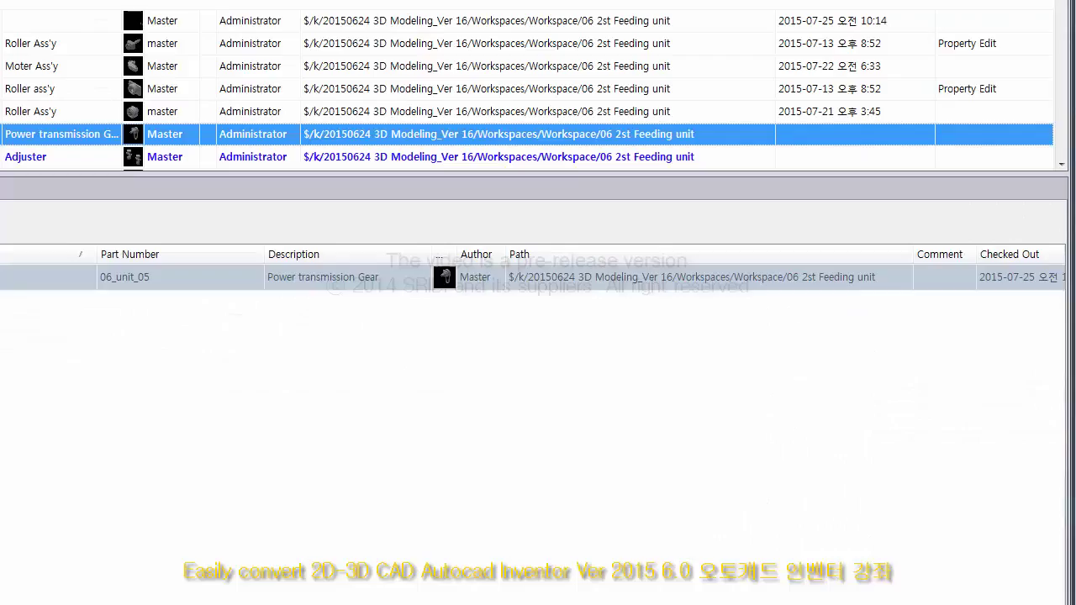
- Capture the 06_unit_05 BOM list as a screen snip, then close the BOM
{"action": "key", "text": "Escape"}
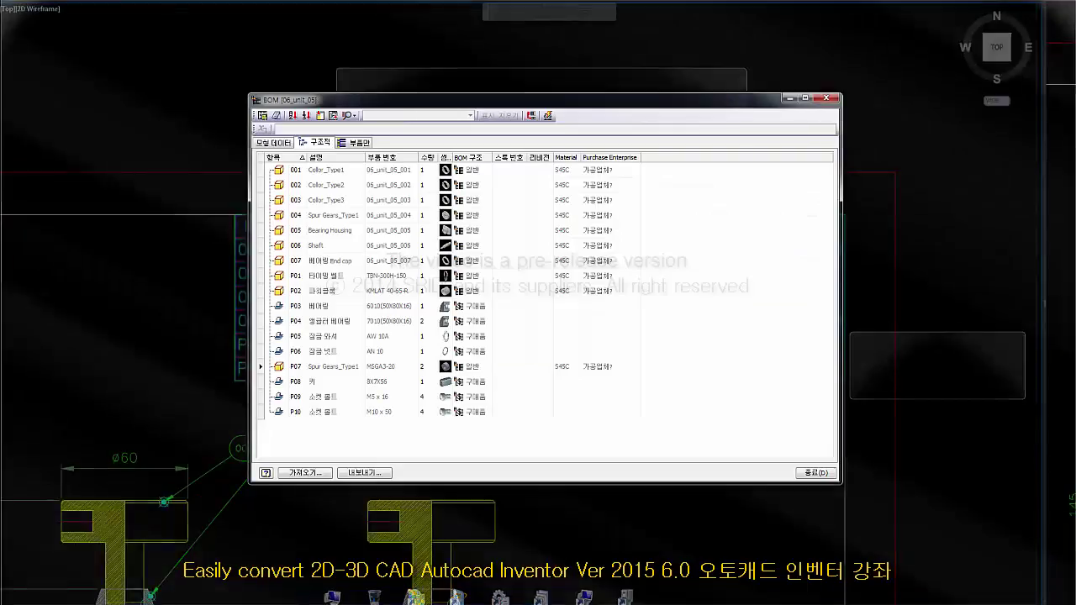
{"action": "key", "text": "alt+Tab"}
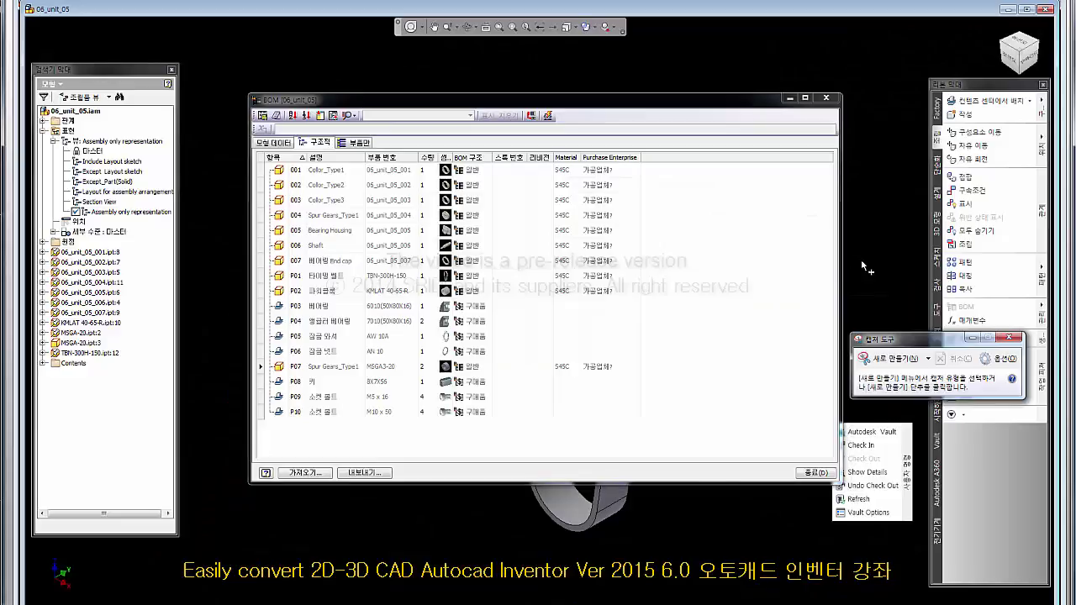
{"action": "left_click", "coordinate": [886, 360]}
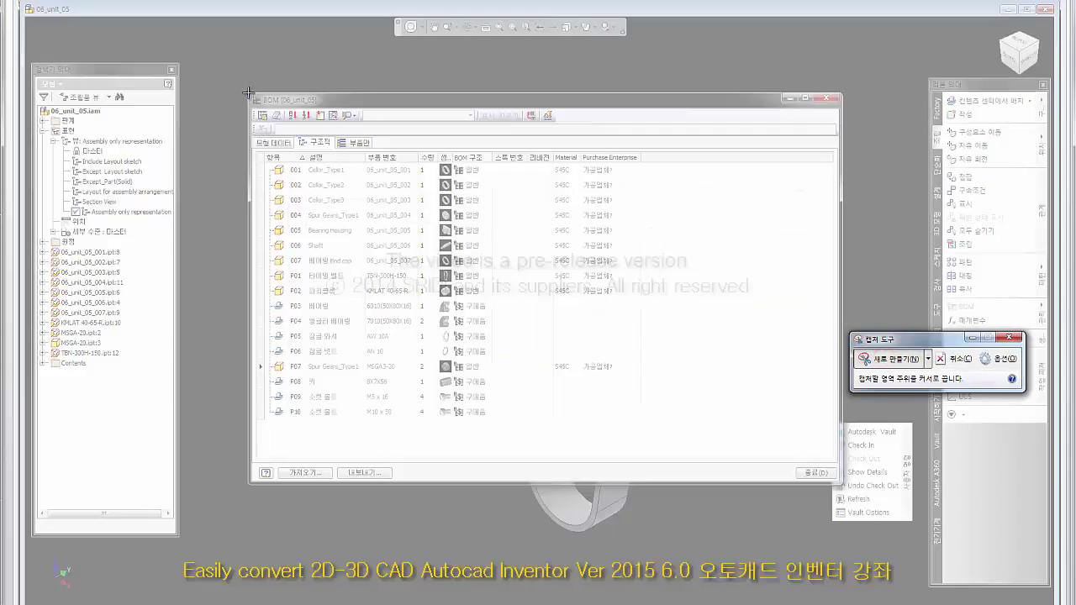
{"action": "left_click_drag", "start_coordinate": [248, 91], "coordinate": [680, 437]}
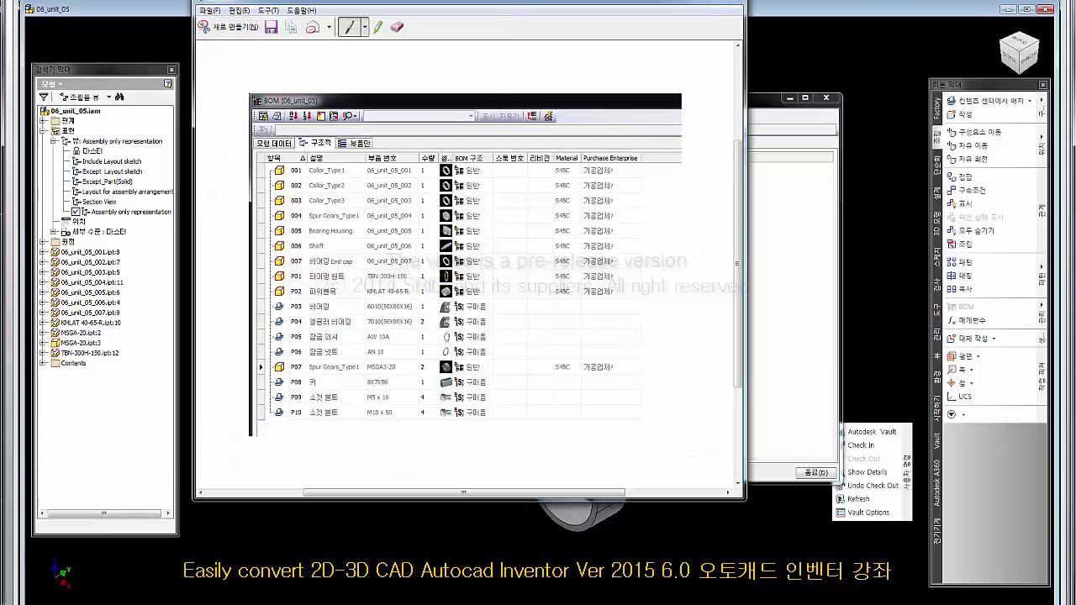
{"action": "left_click", "coordinate": [496, 3]}
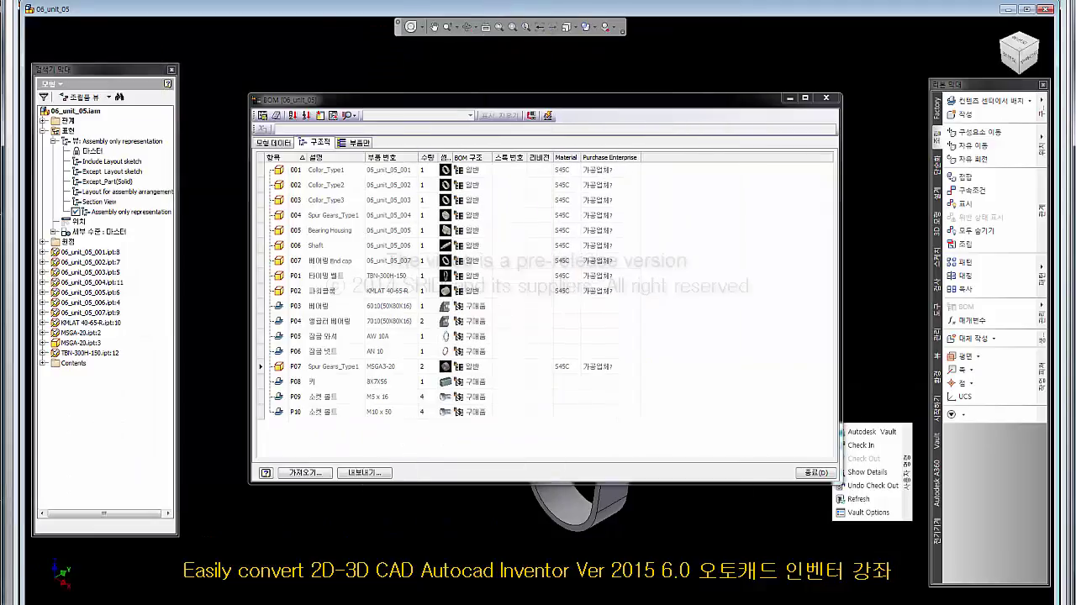
{"action": "left_click", "coordinate": [826, 98]}
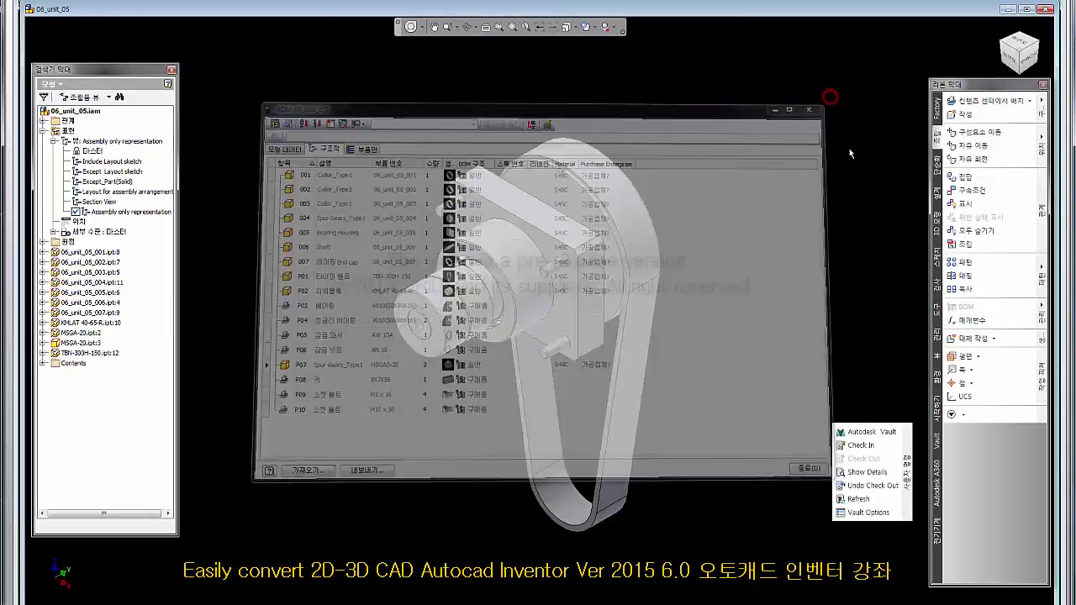
- Return to 06_unit_06, examine the item numbers in its structured BOM, and show the model tree in the browser
{"action": "left_click", "coordinate": [1006, 8]}
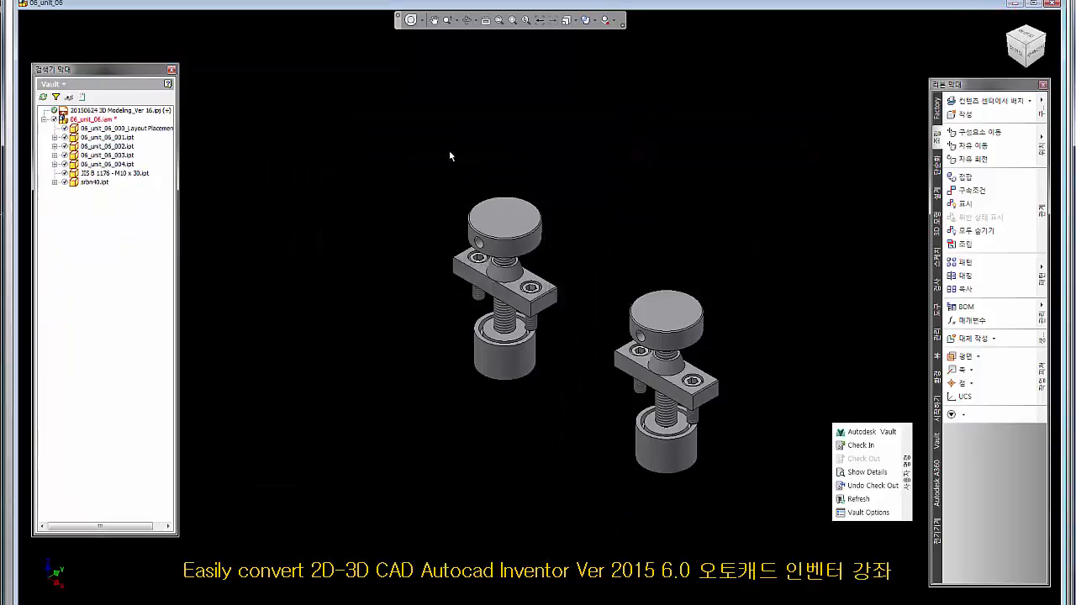
{"action": "mouse_move", "coordinate": [55, 122]}
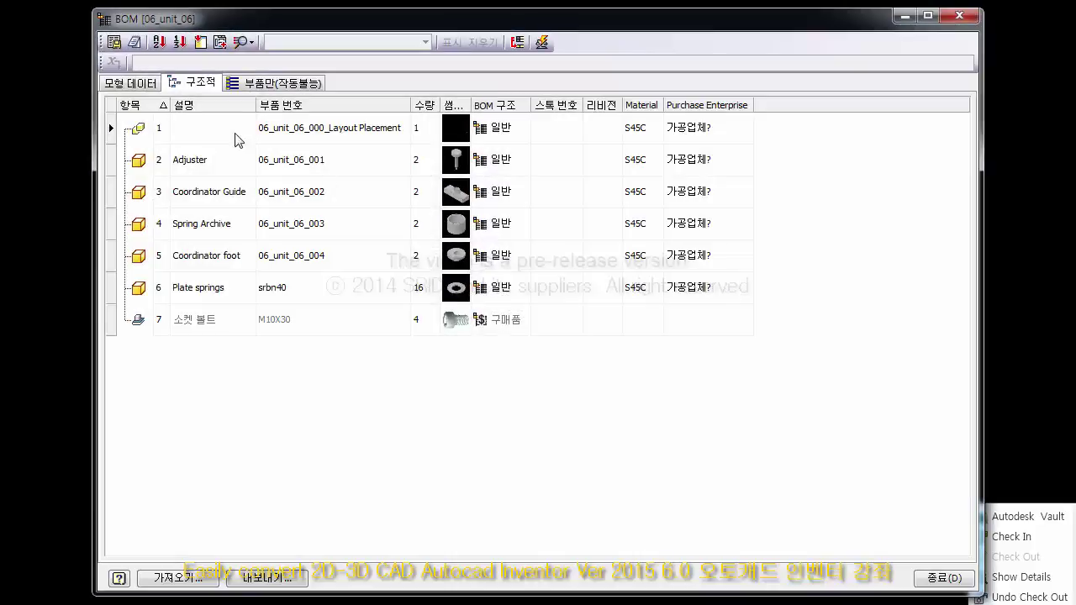
{"action": "double_click", "coordinate": [161, 127]}
{"action": "left_click", "coordinate": [385, 396]}
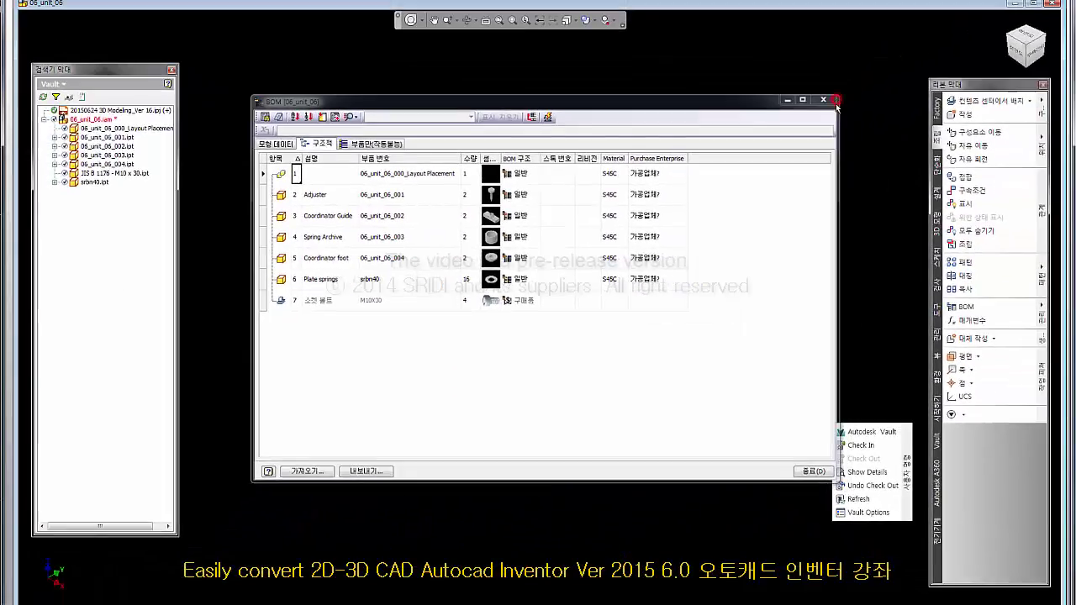
{"action": "left_click", "coordinate": [837, 101]}
{"action": "left_click", "coordinate": [50, 84]}
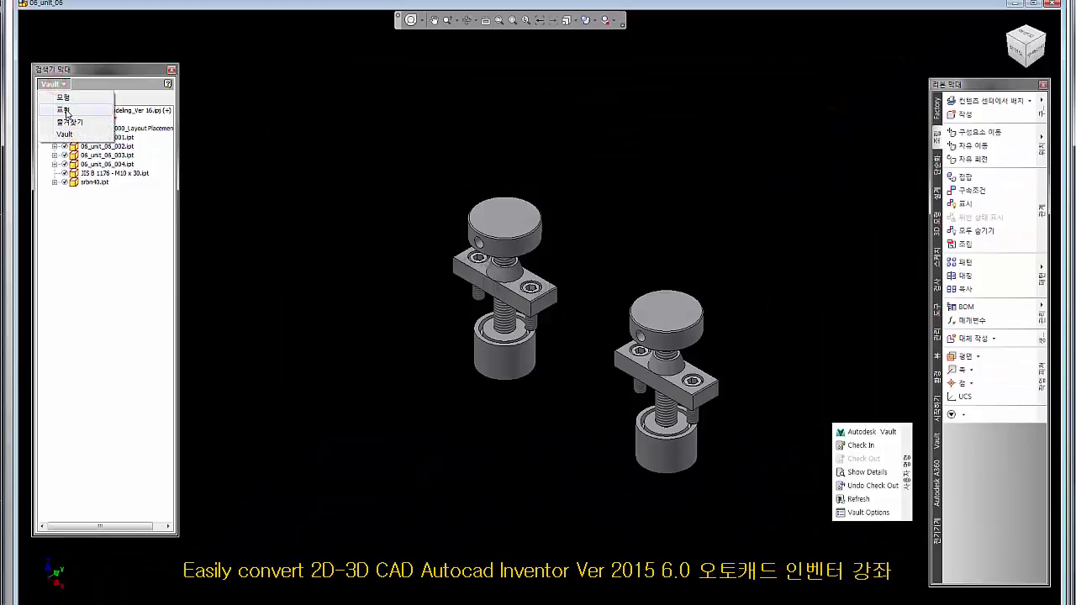
{"action": "left_click", "coordinate": [64, 98]}
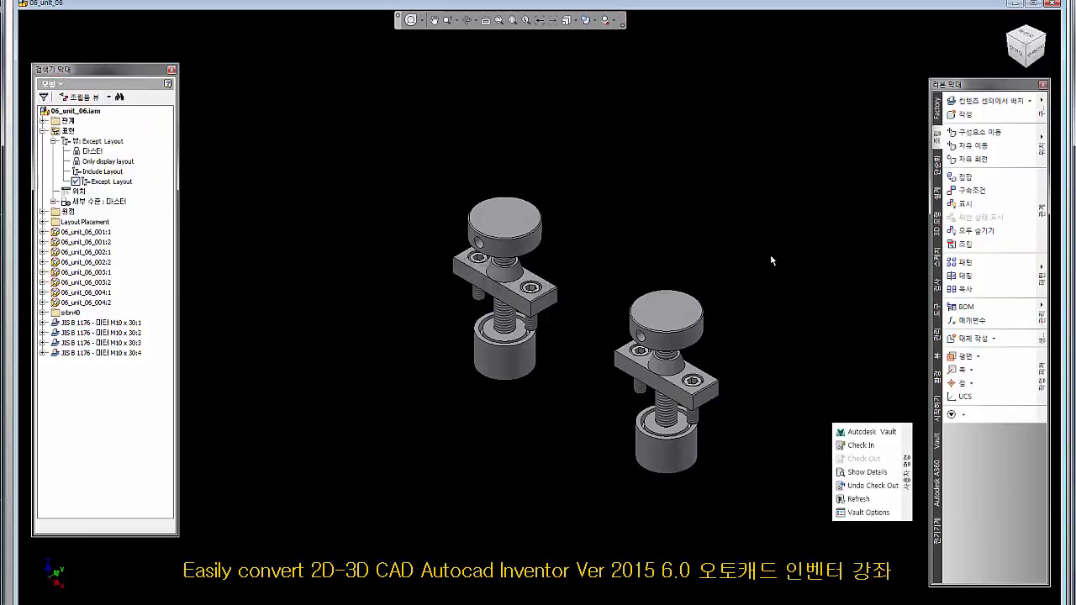
- Switch to Autodesk Vault and open the 06_Total.iam assembly in Inventor
{"action": "left_click", "coordinate": [874, 431]}
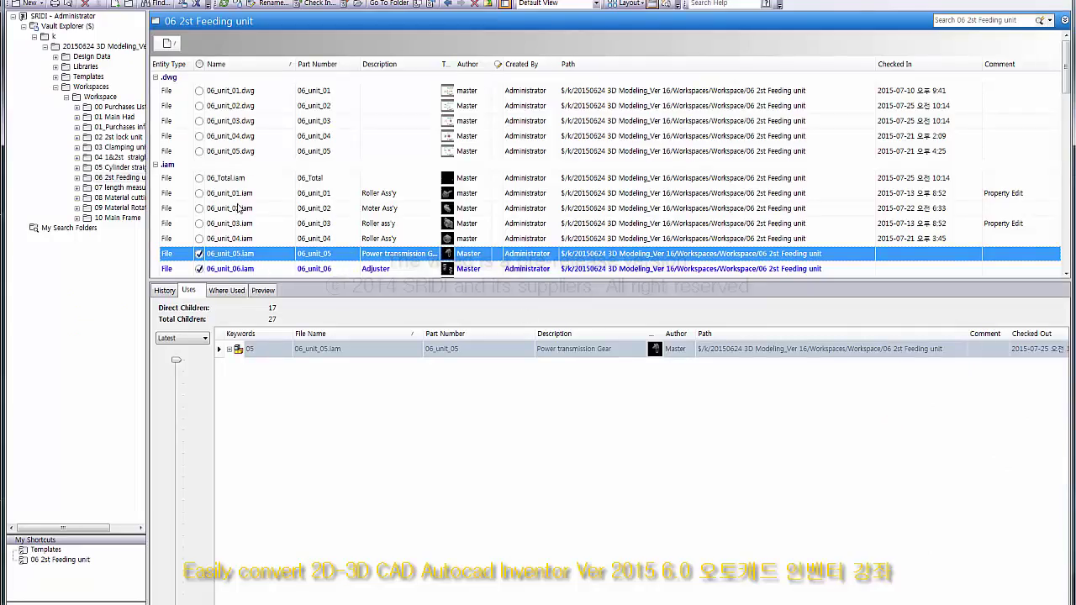
{"action": "left_click", "coordinate": [235, 179]}
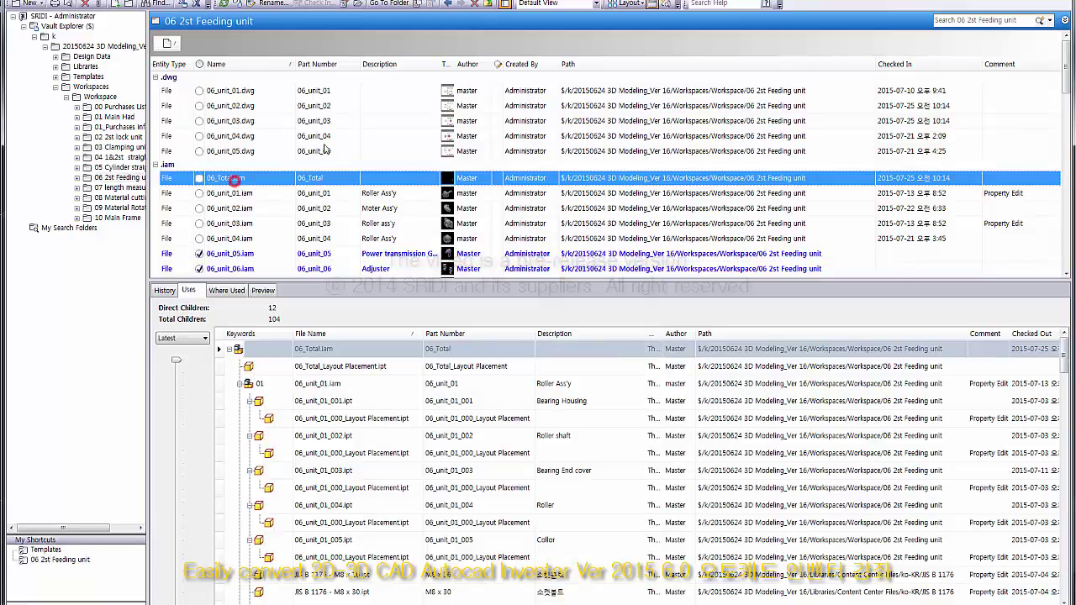
{"action": "left_click", "coordinate": [345, 5]}
{"action": "key", "text": "alt+Tab"}
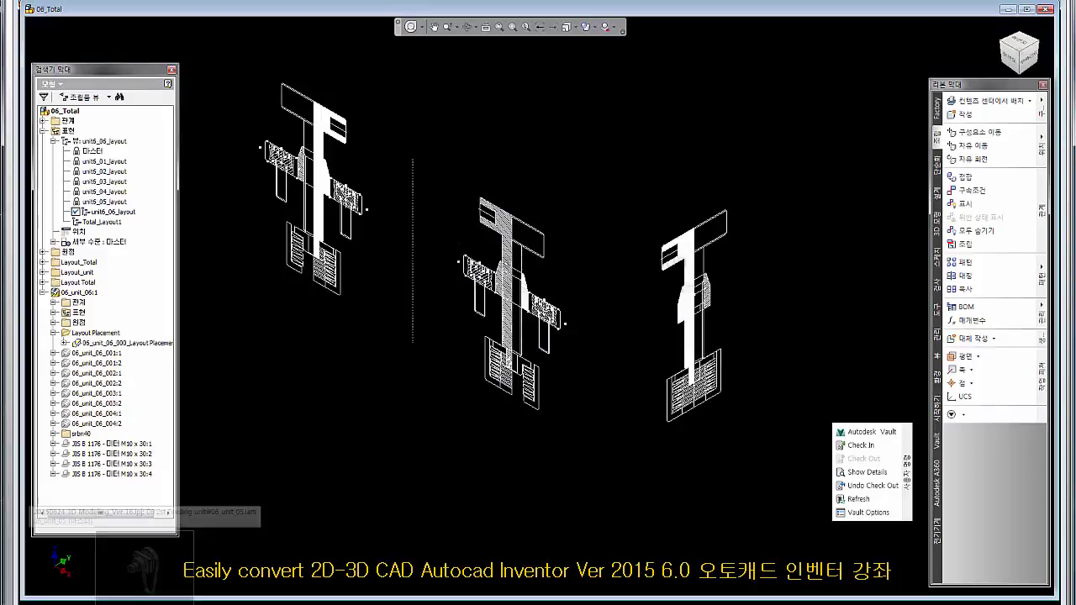
- Close the 06_unit_06 assembly and bring 06_Total back to the front
{"action": "left_click", "coordinate": [134, 596]}
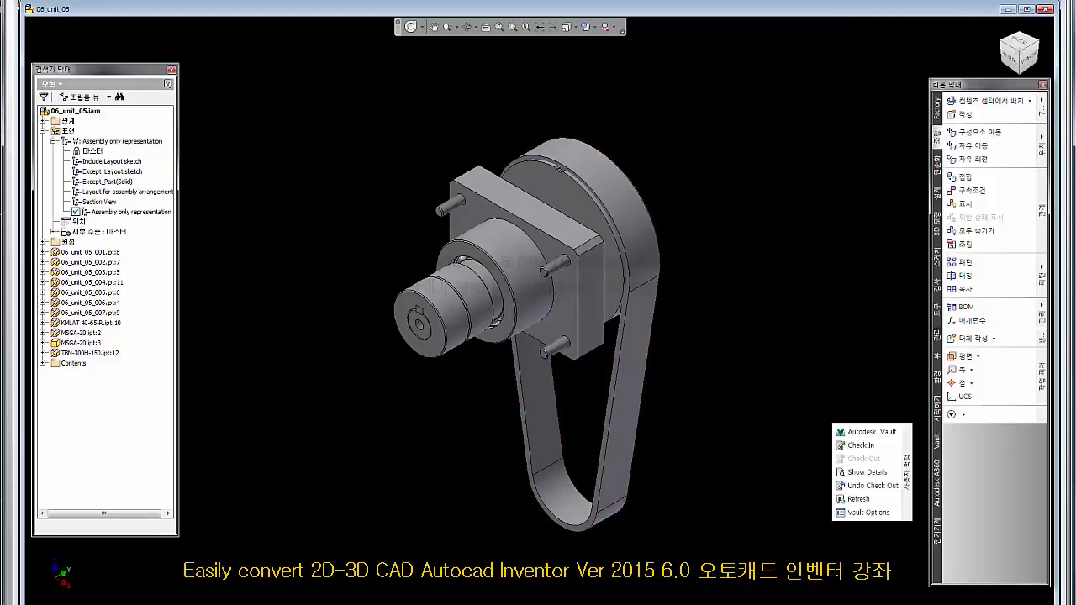
{"action": "key", "text": "ctrl+Tab"}
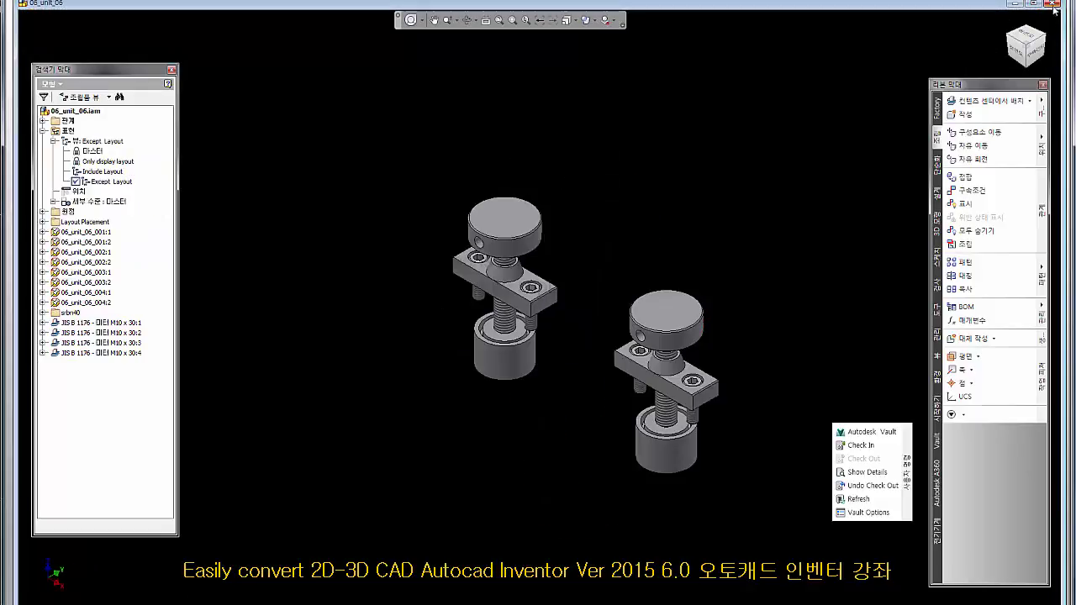
{"action": "left_click", "coordinate": [1054, 5]}
{"action": "left_click", "coordinate": [451, 329]}
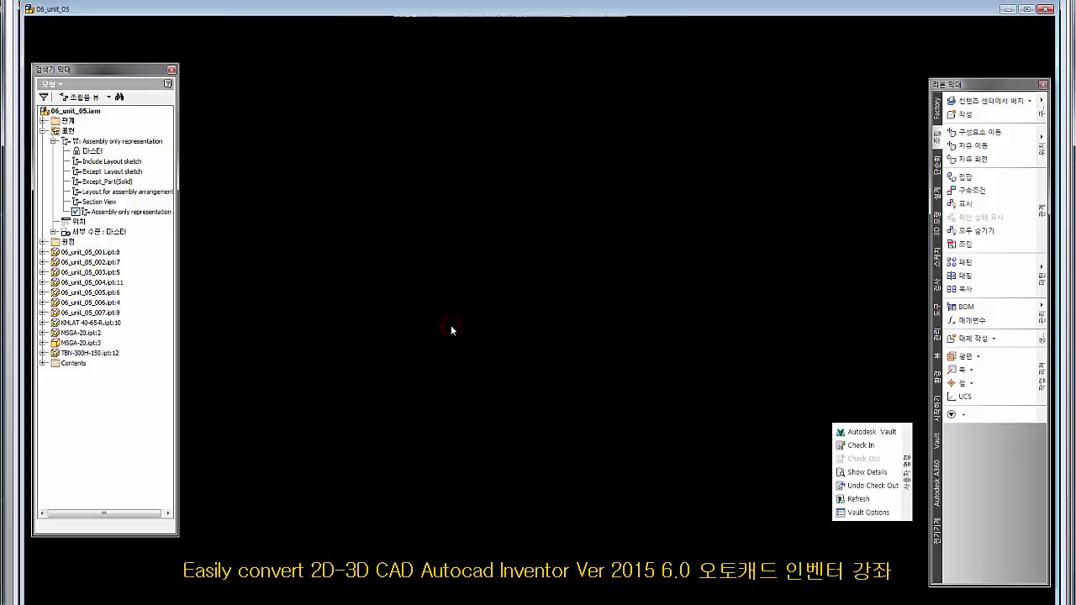
{"action": "key", "text": "ctrl+Tab"}
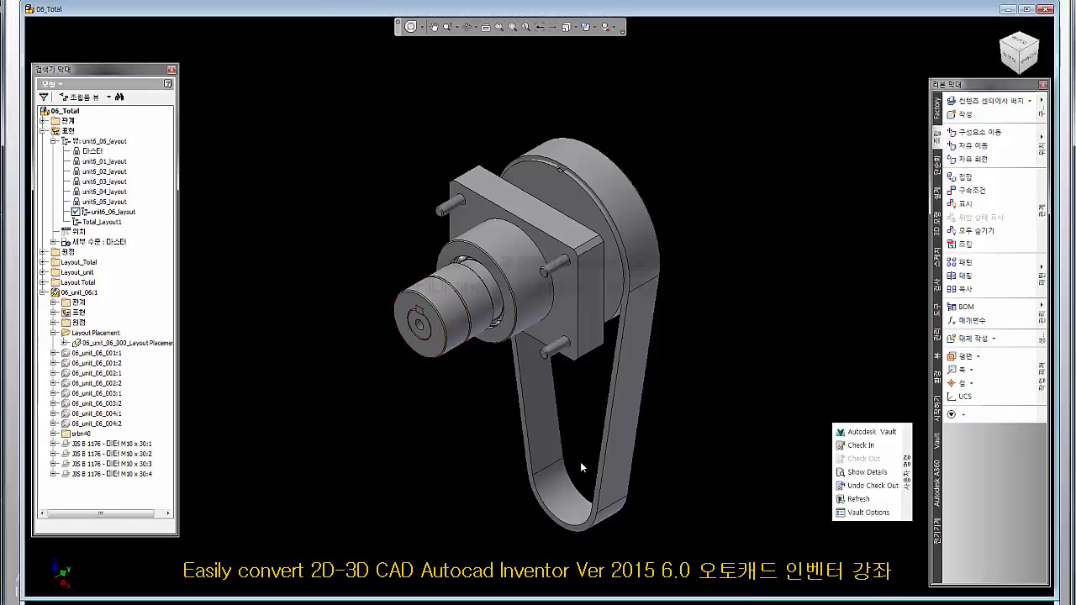
{"action": "left_click", "coordinate": [625, 467]}
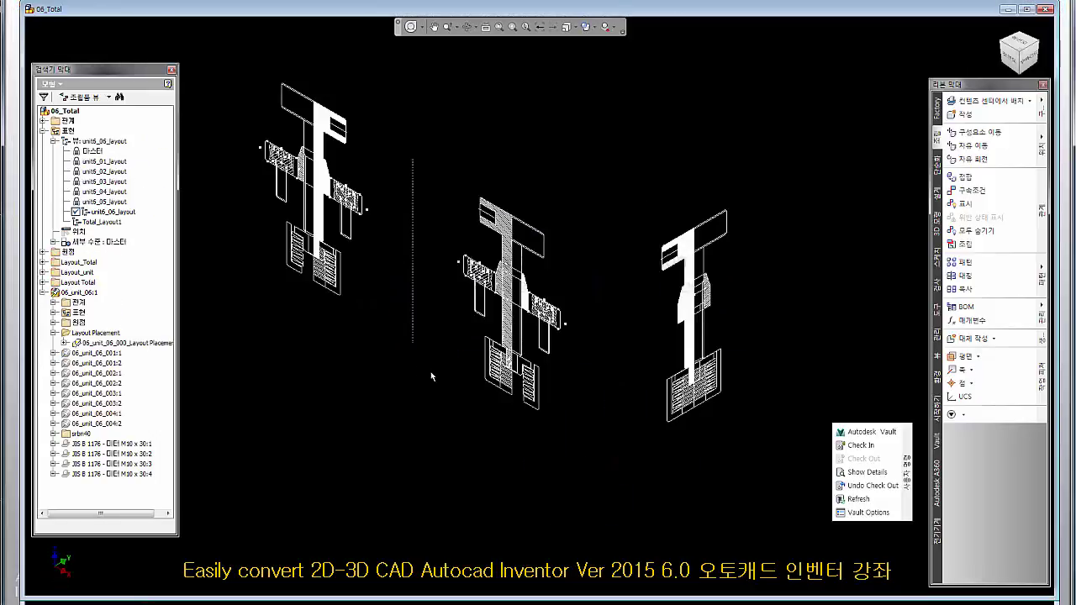
- Activate the unit6_05_layout design view of 06_Total and hide the 06_unit_06 subassembly in it
{"action": "double_click", "coordinate": [117, 203]}
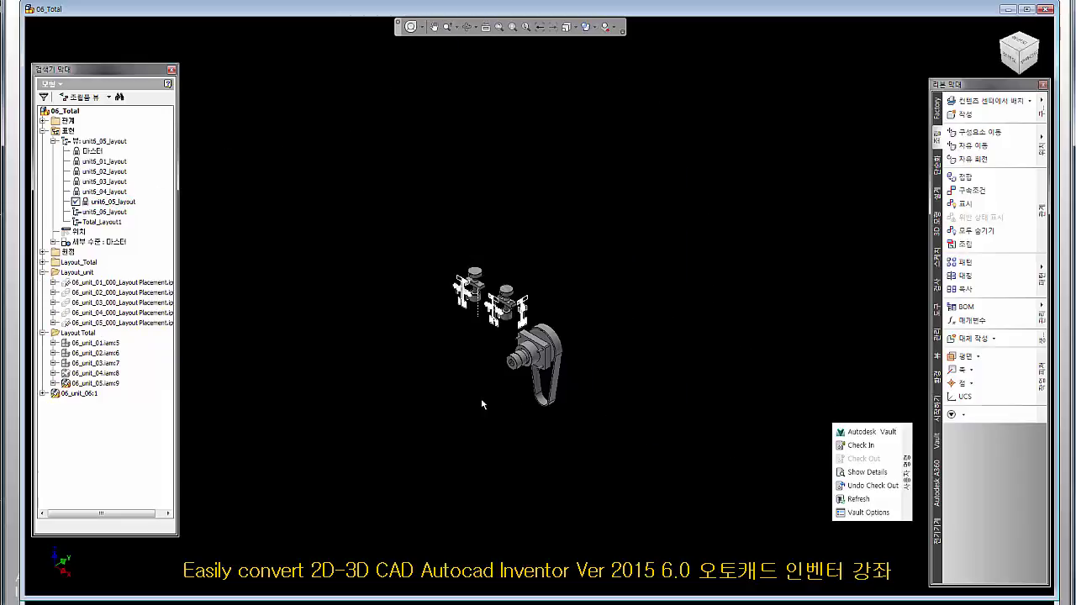
{"action": "scroll", "coordinate": [481, 397], "scroll_direction": "up", "scroll_amount": 3}
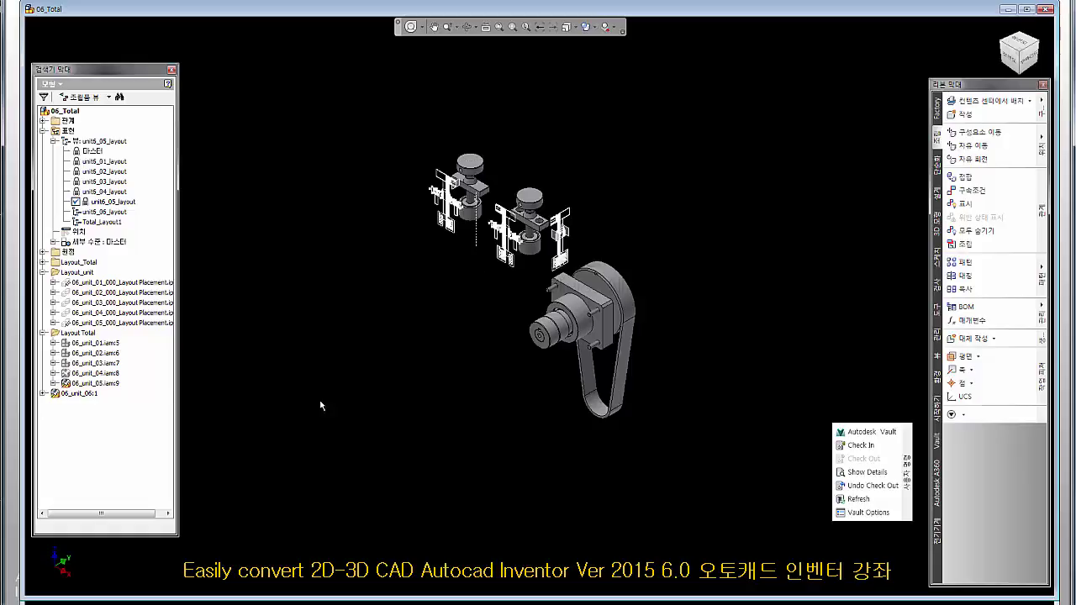
{"action": "right_click", "coordinate": [93, 394]}
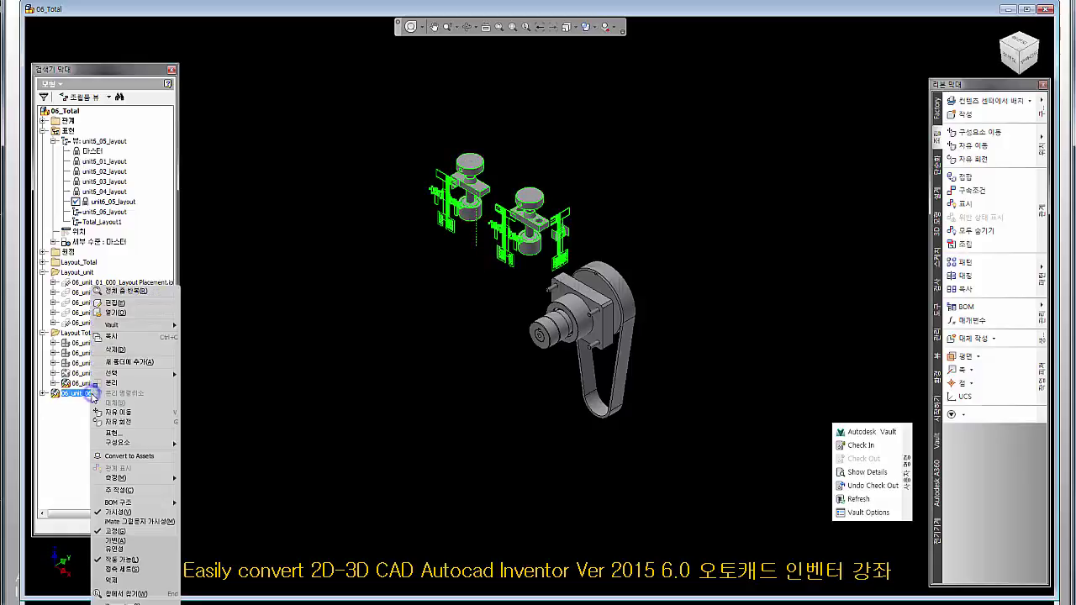
{"action": "left_click", "coordinate": [117, 512]}
{"action": "key", "text": "Home"}
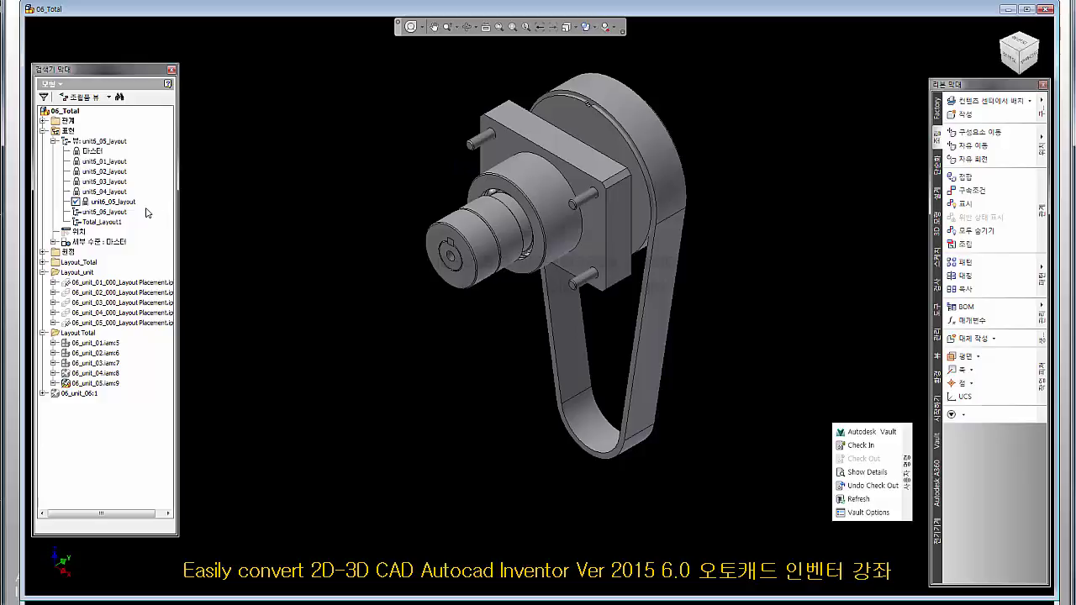
- Unlock the unit6_05_layout design view and lock it again
{"action": "right_click", "coordinate": [112, 203]}
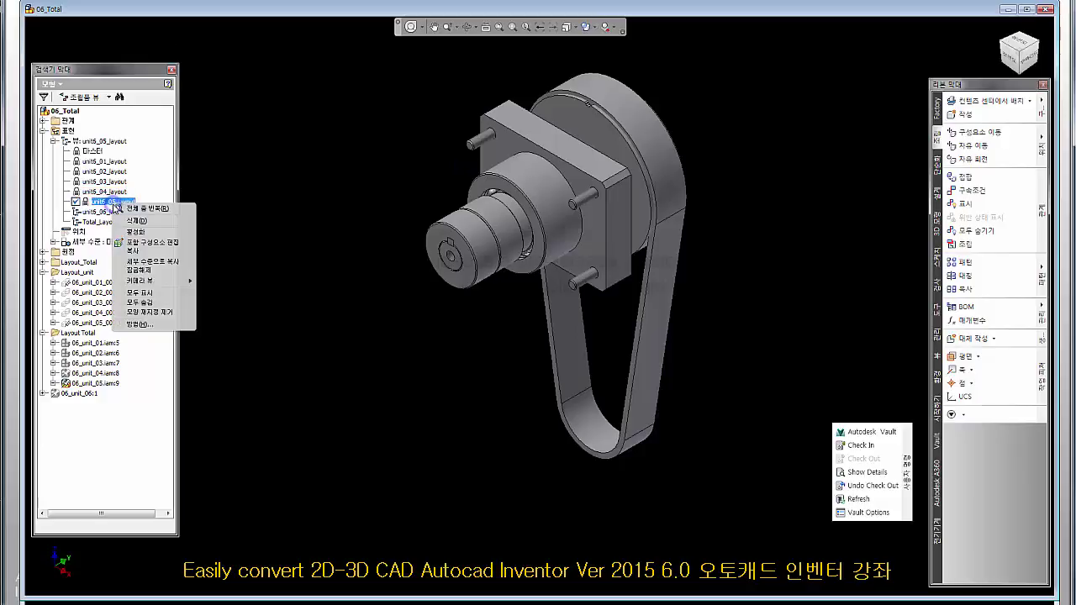
{"action": "left_click", "coordinate": [145, 270]}
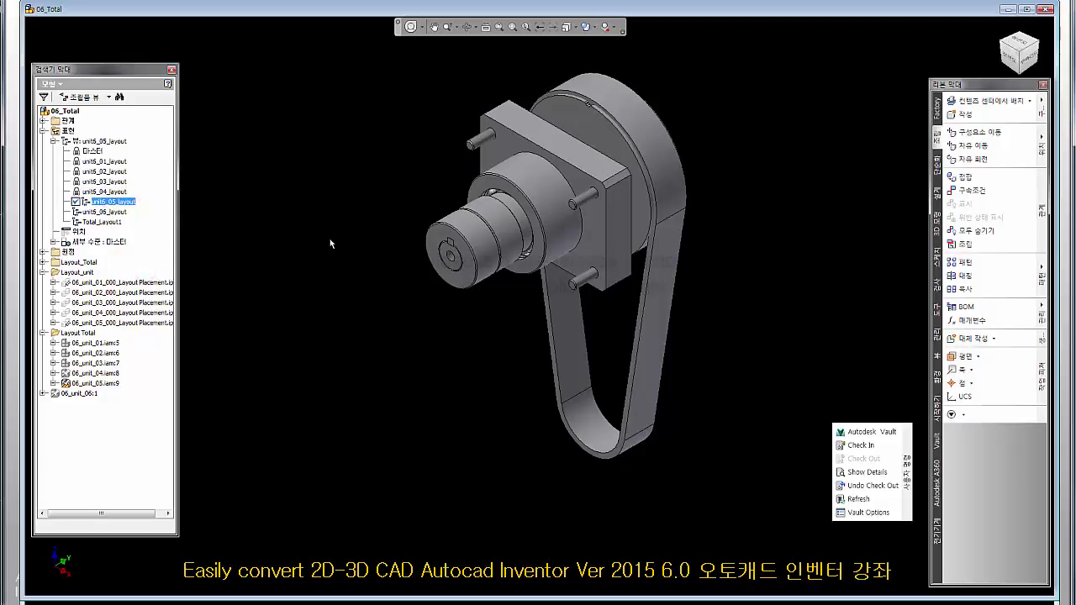
{"action": "right_click", "coordinate": [138, 210]}
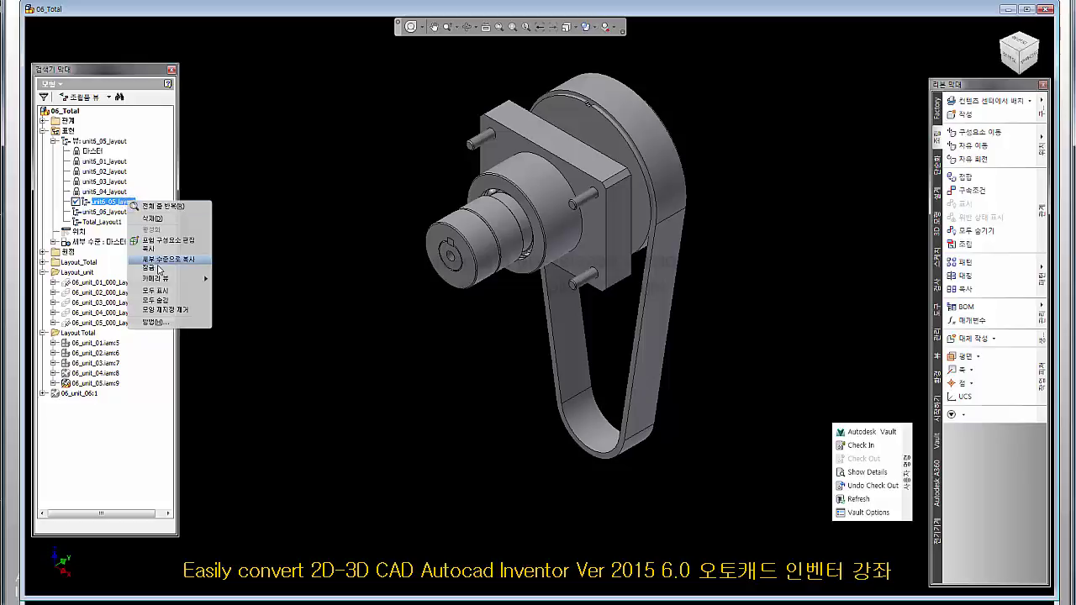
{"action": "left_click", "coordinate": [158, 270]}
- Check the unit6_04_layout and unit6_01_layout design views, then return to unit6_06_layout
{"action": "double_click", "coordinate": [112, 192]}
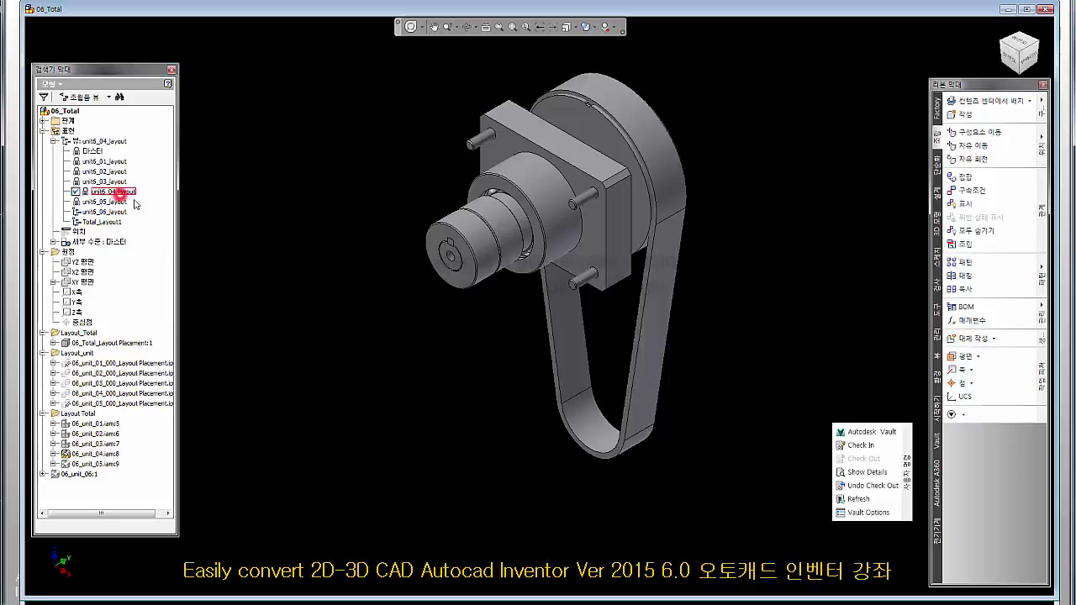
{"action": "double_click", "coordinate": [121, 210]}
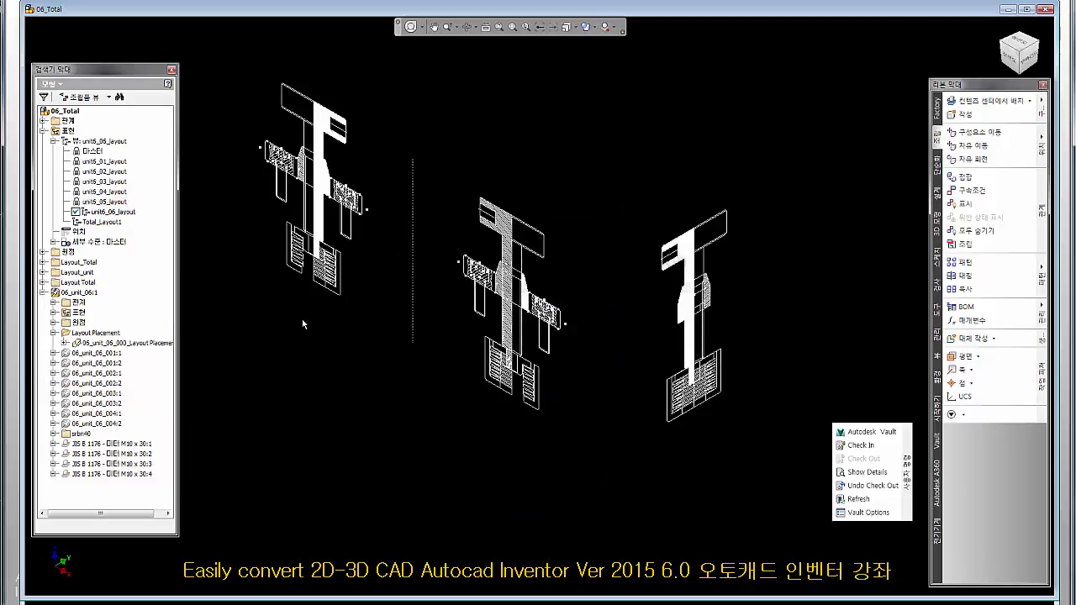
{"action": "left_click", "coordinate": [117, 222]}
{"action": "double_click", "coordinate": [119, 161]}
{"action": "double_click", "coordinate": [118, 212]}
- Move 06_unit_06_000_Layout Placement out of 06_unit_06 into the Layout_unit folder, accepting the restructure
{"action": "left_click", "coordinate": [42, 292]}
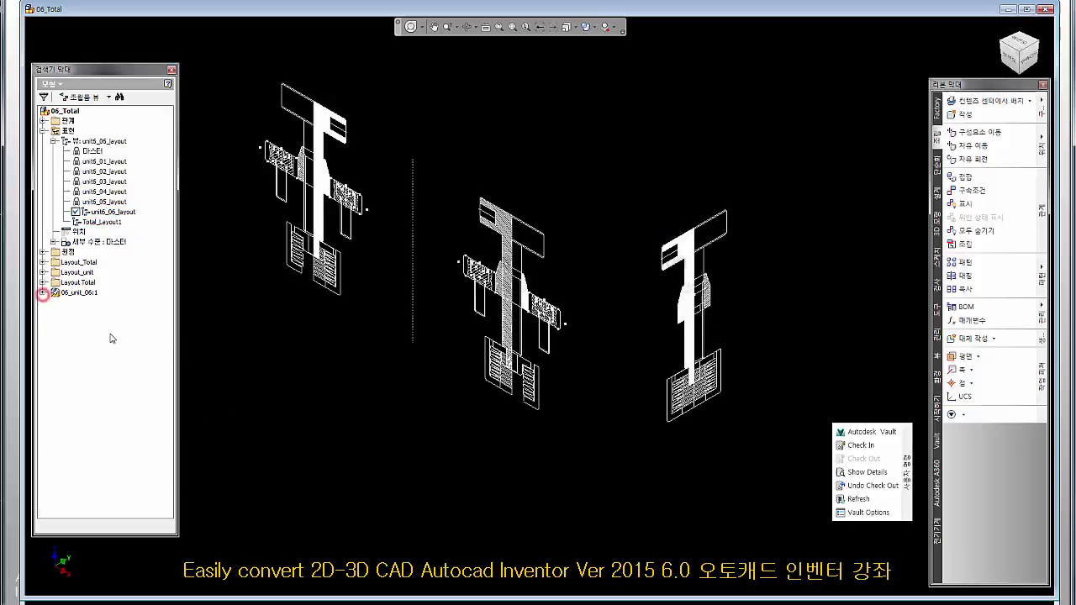
{"action": "left_click", "coordinate": [43, 293]}
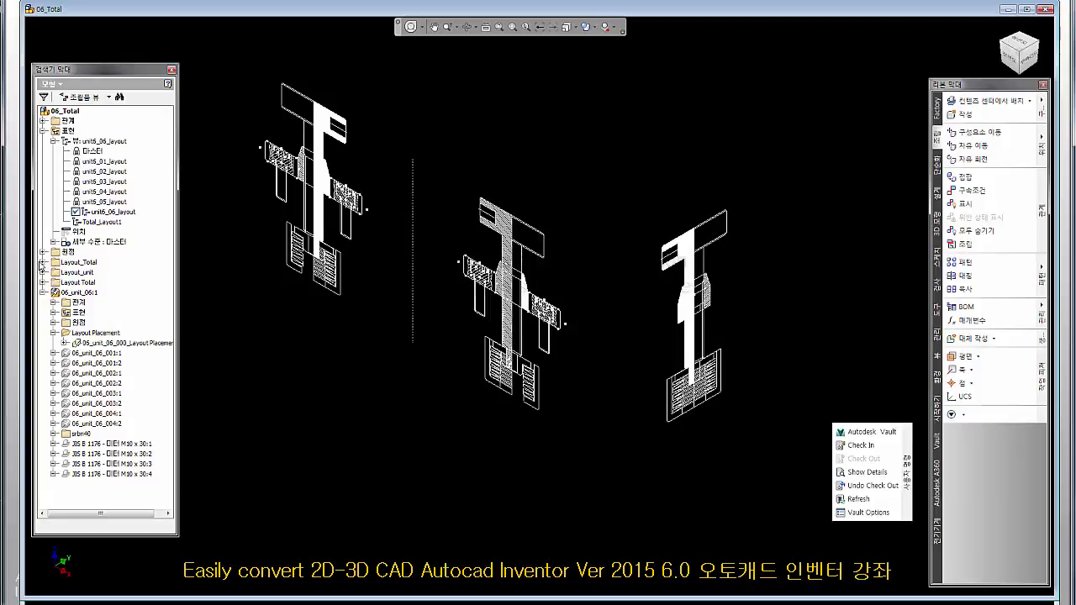
{"action": "left_click", "coordinate": [43, 262]}
{"action": "left_click", "coordinate": [43, 262]}
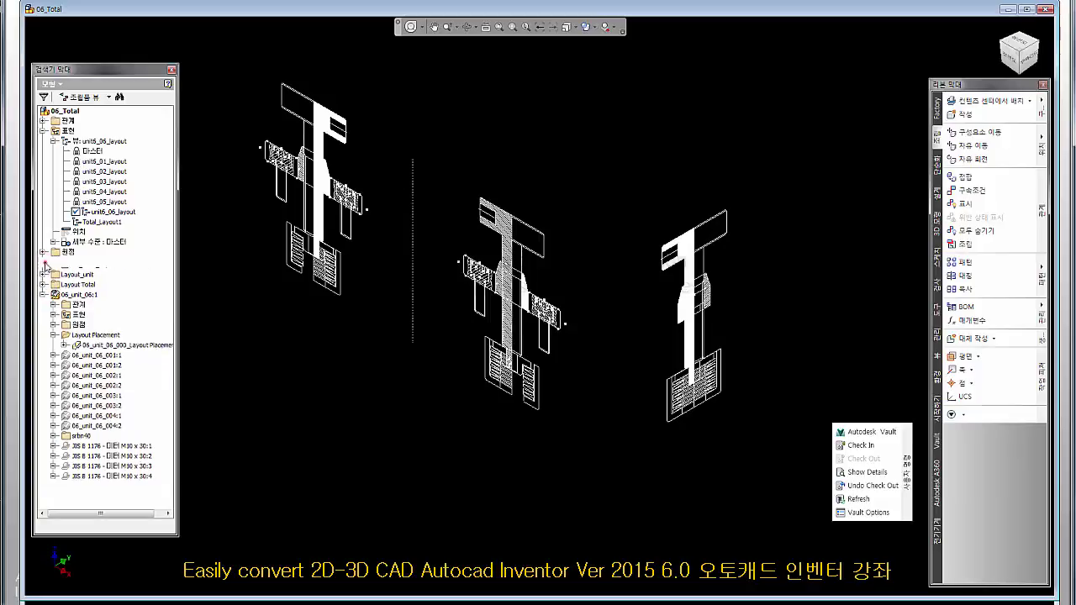
{"action": "left_click", "coordinate": [43, 272]}
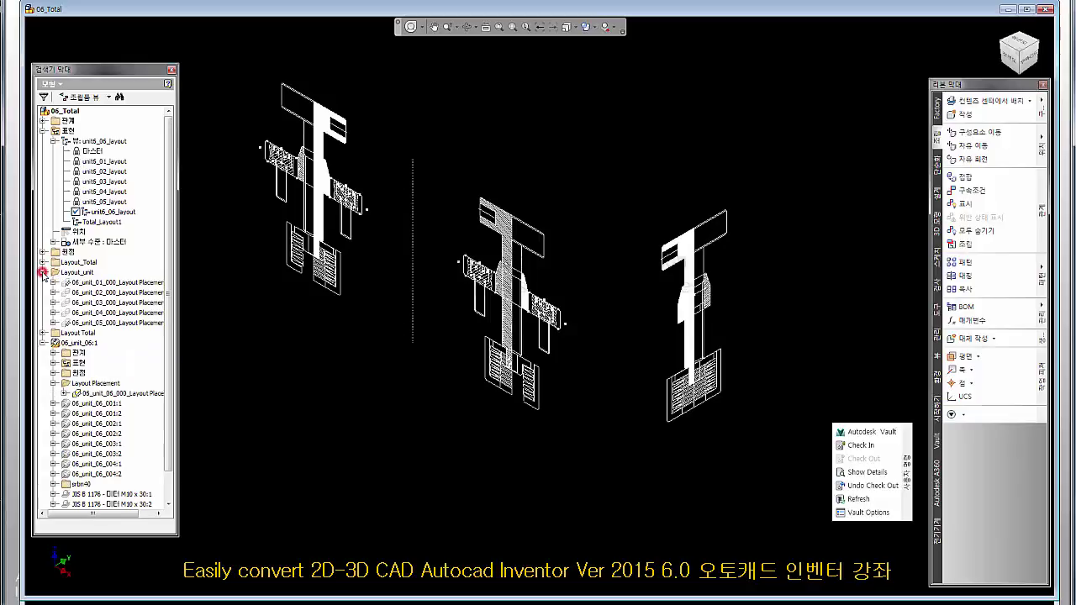
{"action": "scroll", "coordinate": [172, 312], "scroll_direction": "down", "scroll_amount": 1}
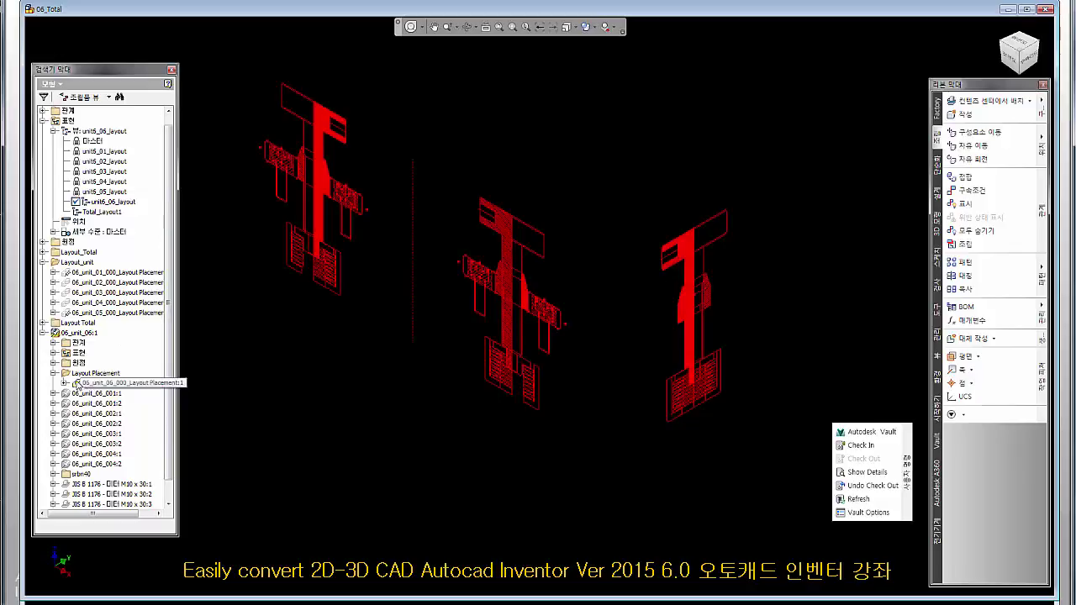
{"action": "left_click_drag", "start_coordinate": [77, 384], "coordinate": [86, 322]}
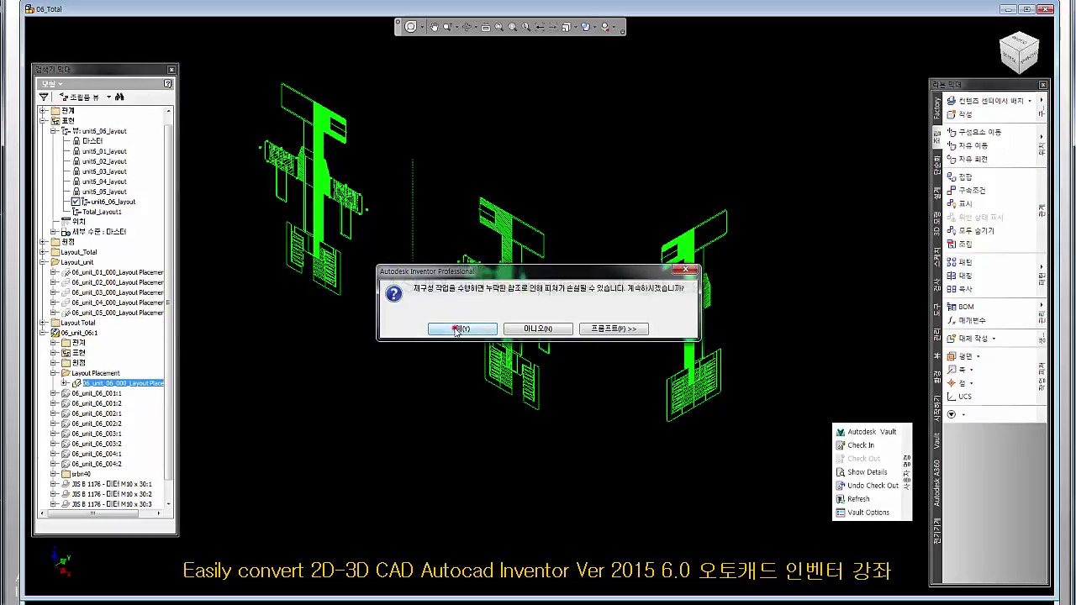
{"action": "left_click", "coordinate": [458, 328]}
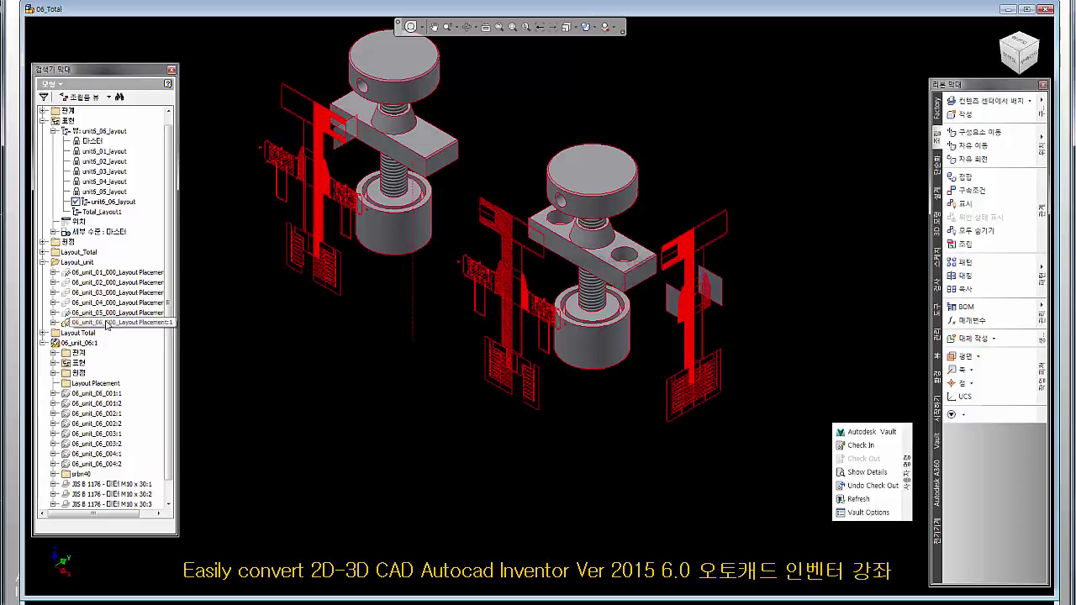
- Hide the 06_unit_06_000_Layout Placement part and collapse the Layout_unit folder
{"action": "left_click", "coordinate": [92, 323]}
{"action": "right_click", "coordinate": [105, 323]}
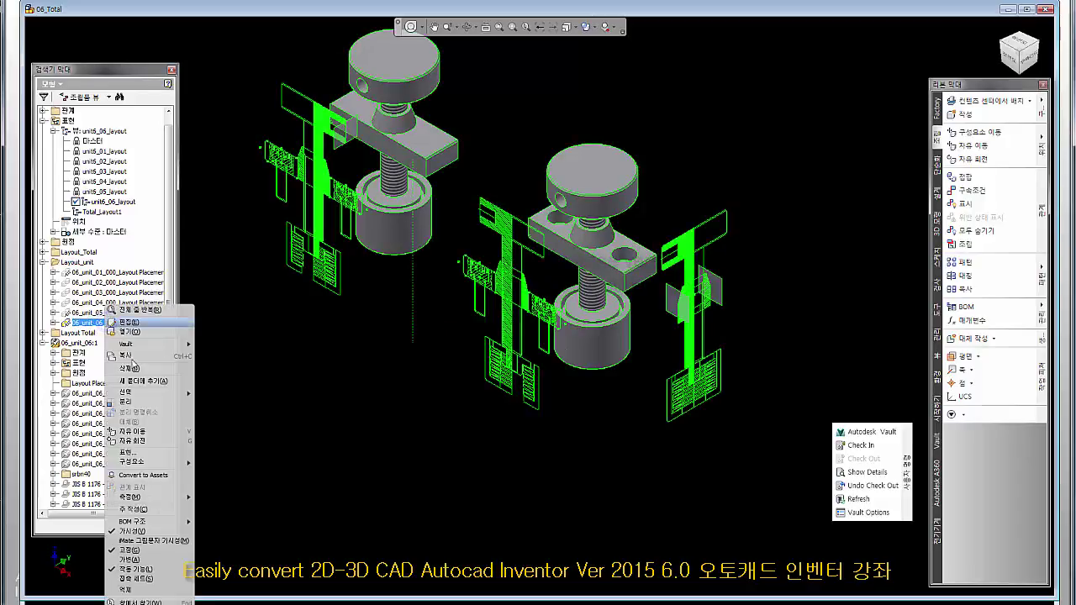
{"action": "left_click", "coordinate": [145, 531]}
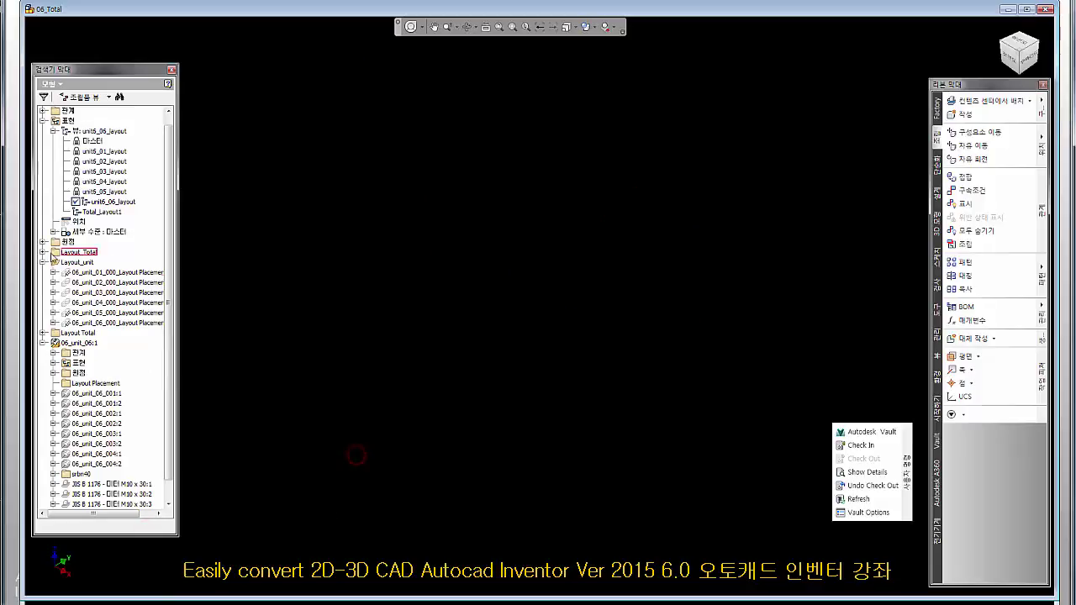
{"action": "left_click", "coordinate": [43, 263]}
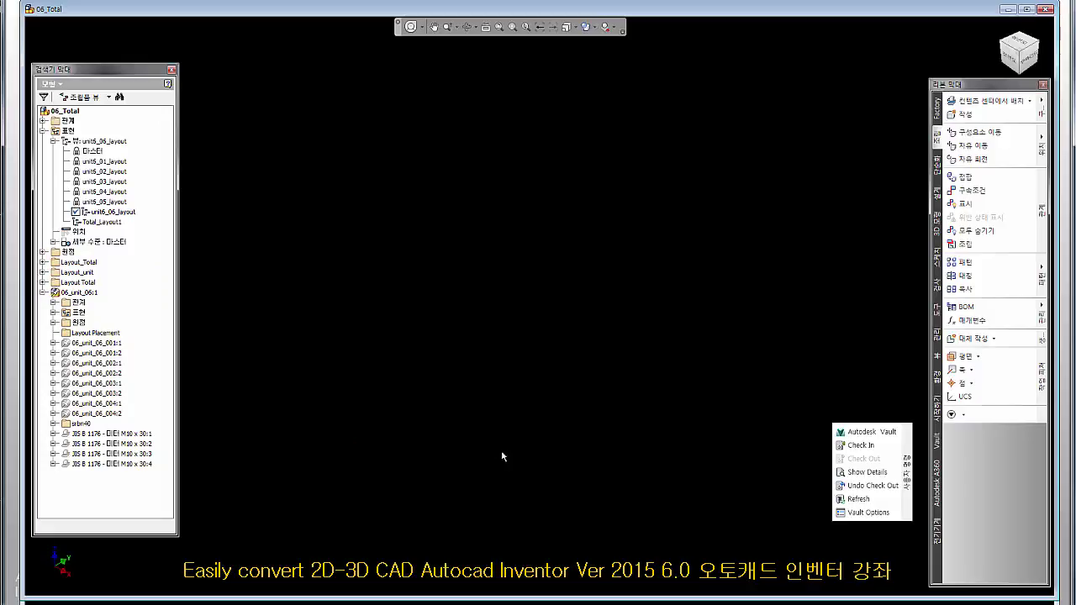
- Switch the 06_unit_06 subassembly to its Except_Layout design view and collapse its node
{"action": "left_click", "coordinate": [54, 311]}
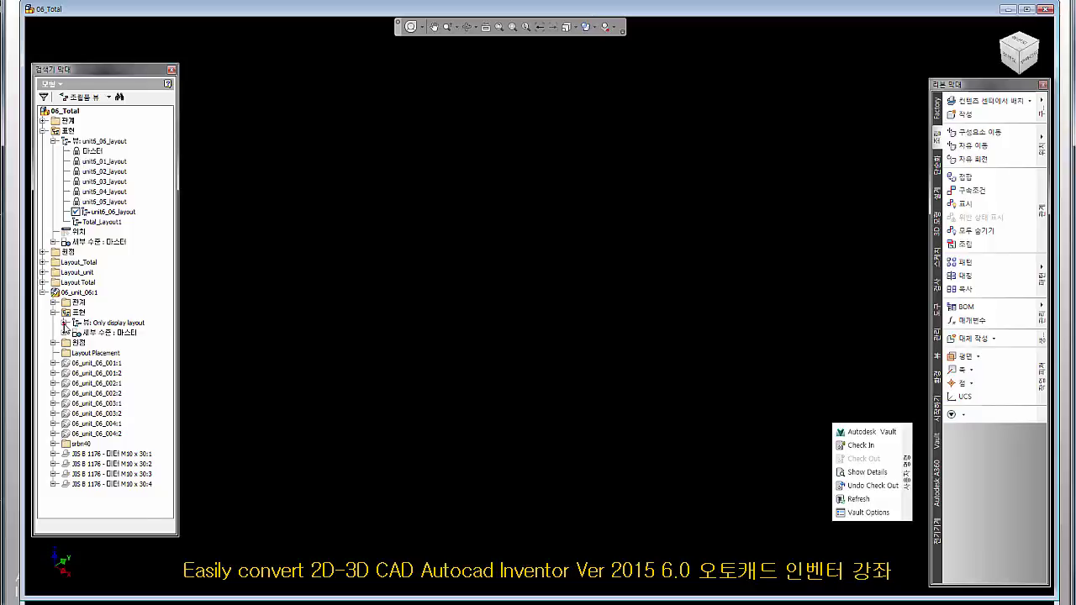
{"action": "left_click", "coordinate": [64, 323]}
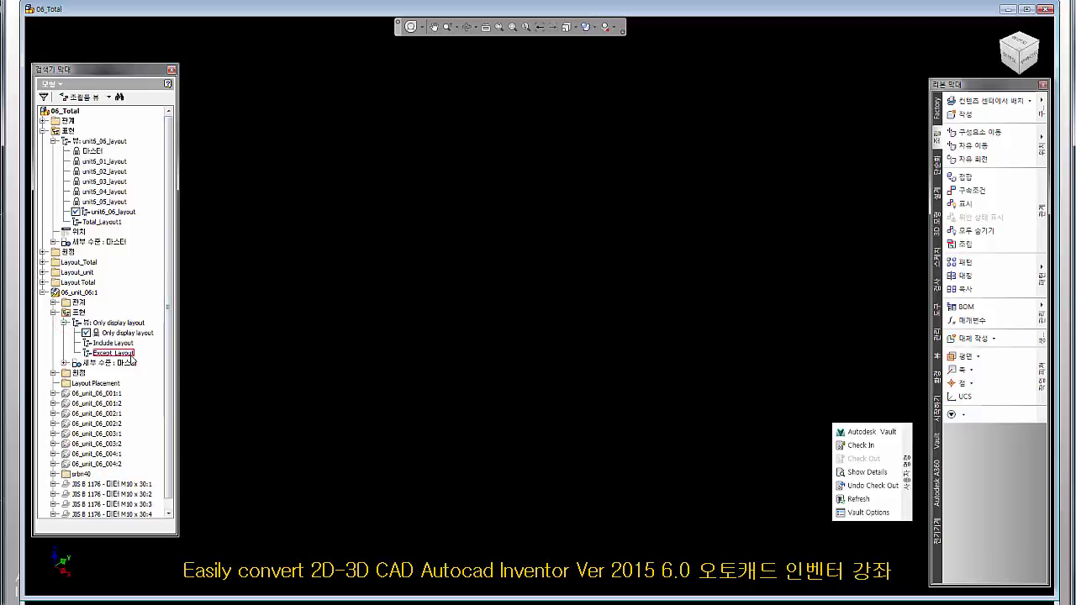
{"action": "double_click", "coordinate": [126, 355]}
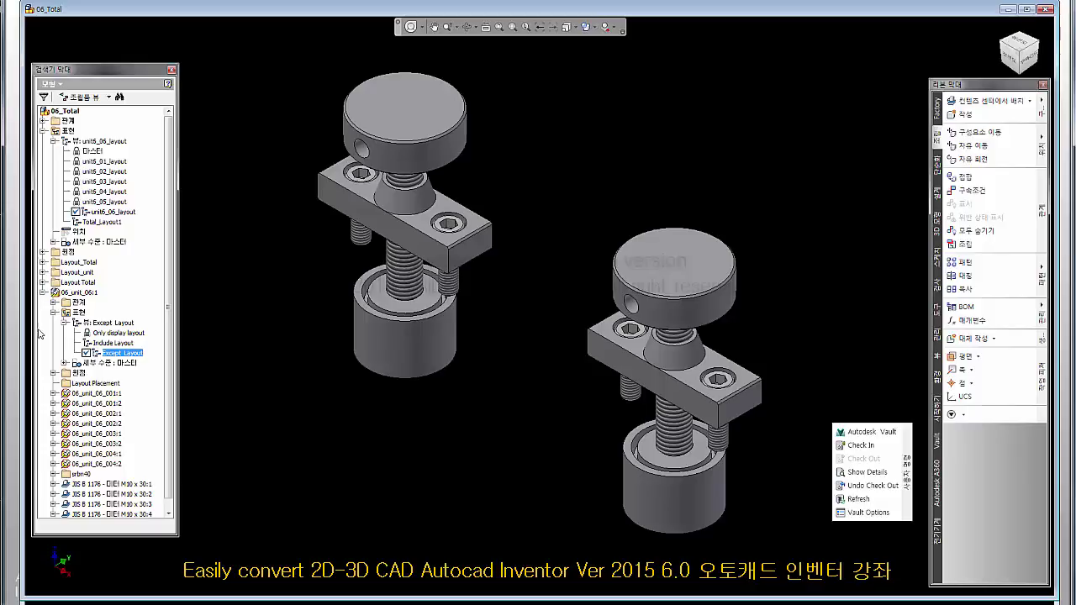
{"action": "left_click", "coordinate": [43, 292]}
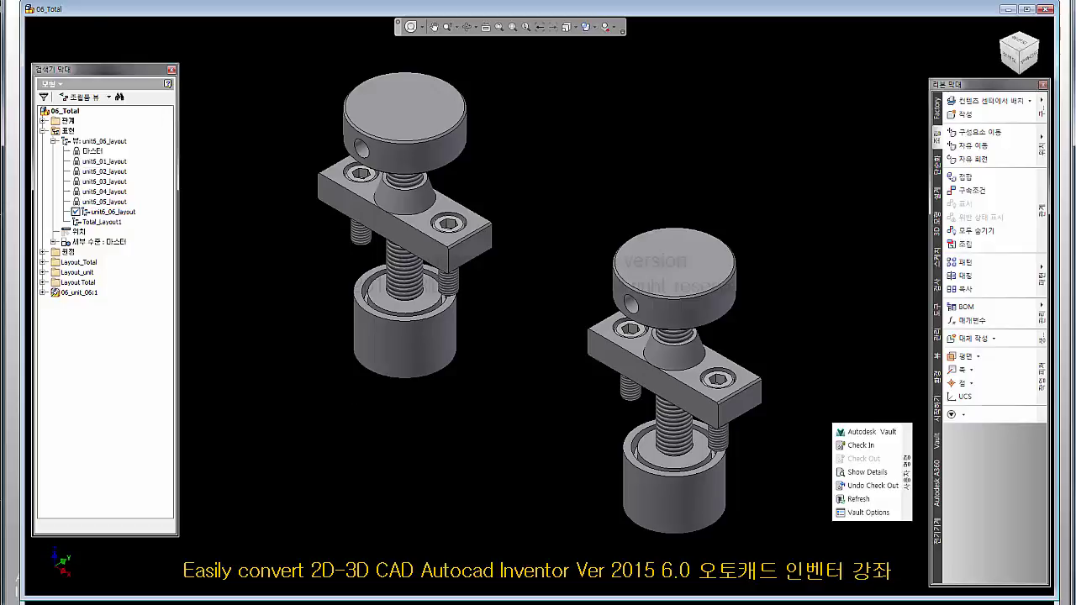
- Save 06_Total and its dependents, then lock the unit6_06_layout design view, accepting the removal of associative links
{"action": "key", "text": "ctrl+s"}
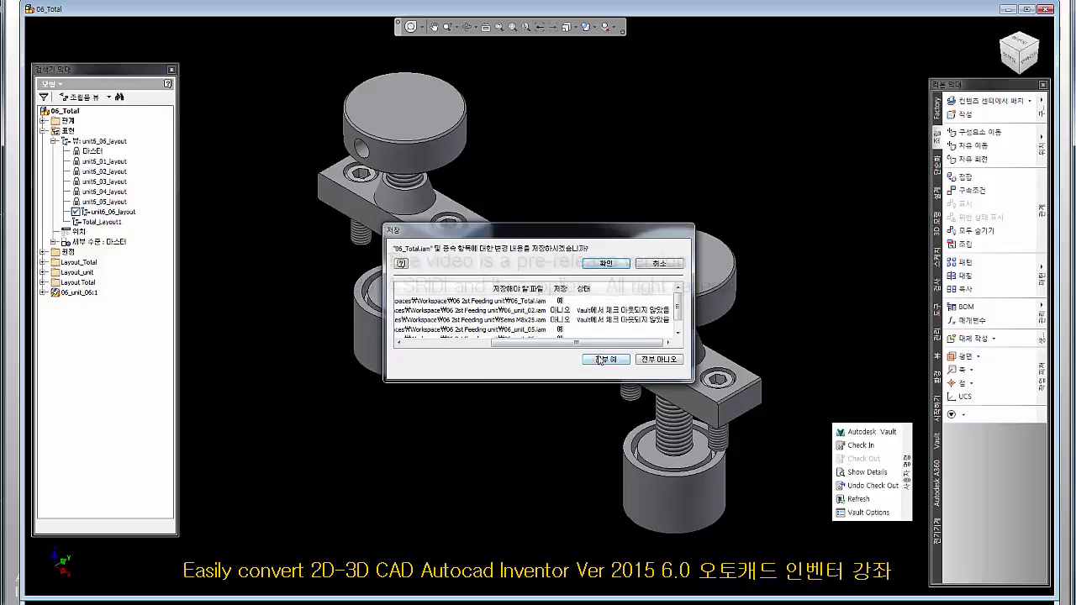
{"action": "left_click", "coordinate": [612, 265]}
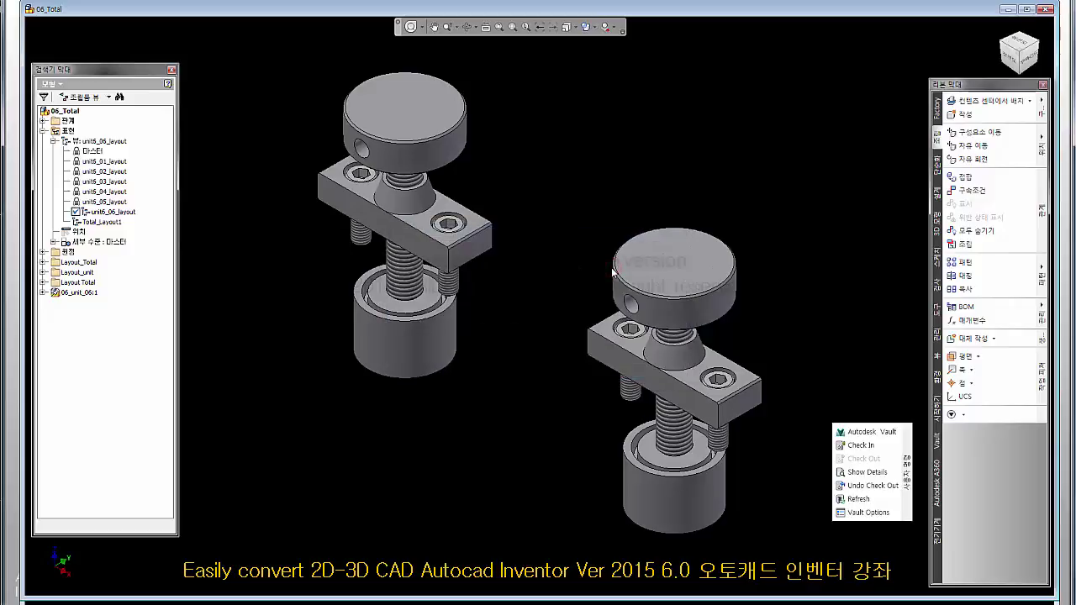
{"action": "right_click", "coordinate": [129, 213]}
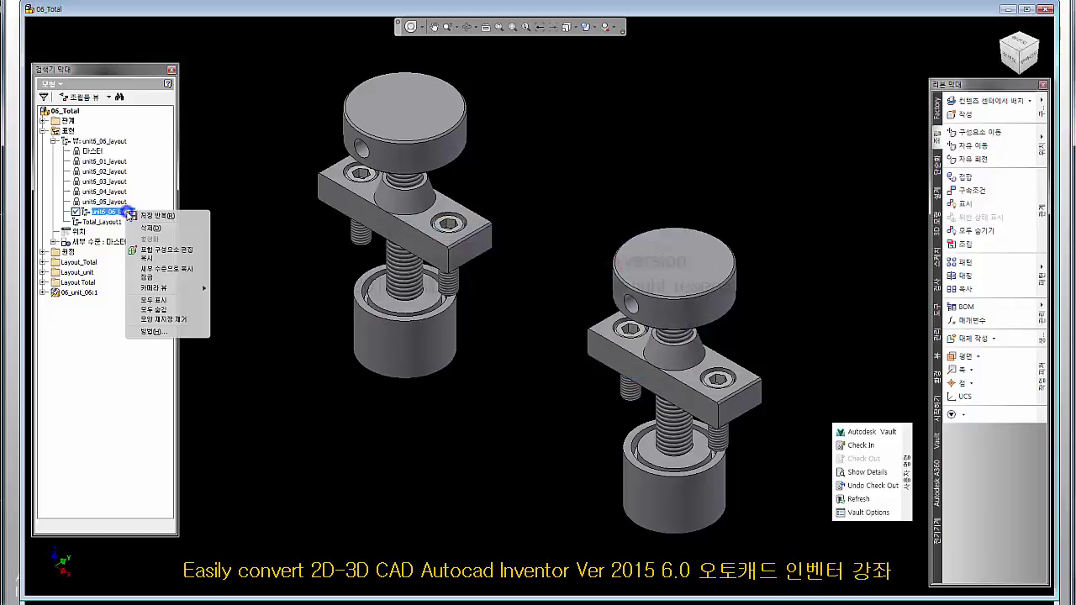
{"action": "left_click", "coordinate": [147, 278]}
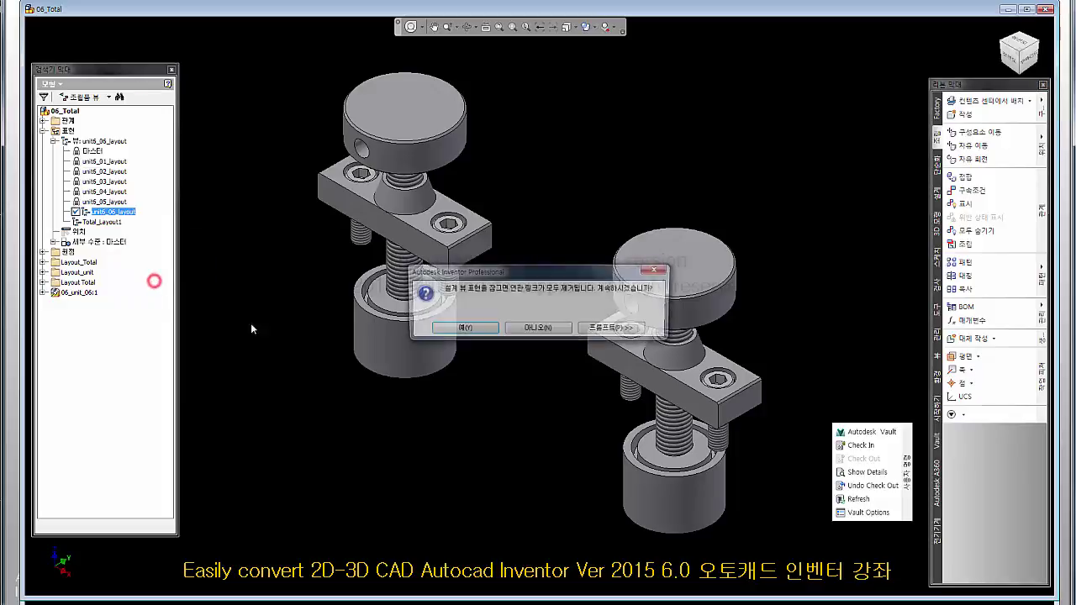
{"action": "left_click", "coordinate": [491, 331]}
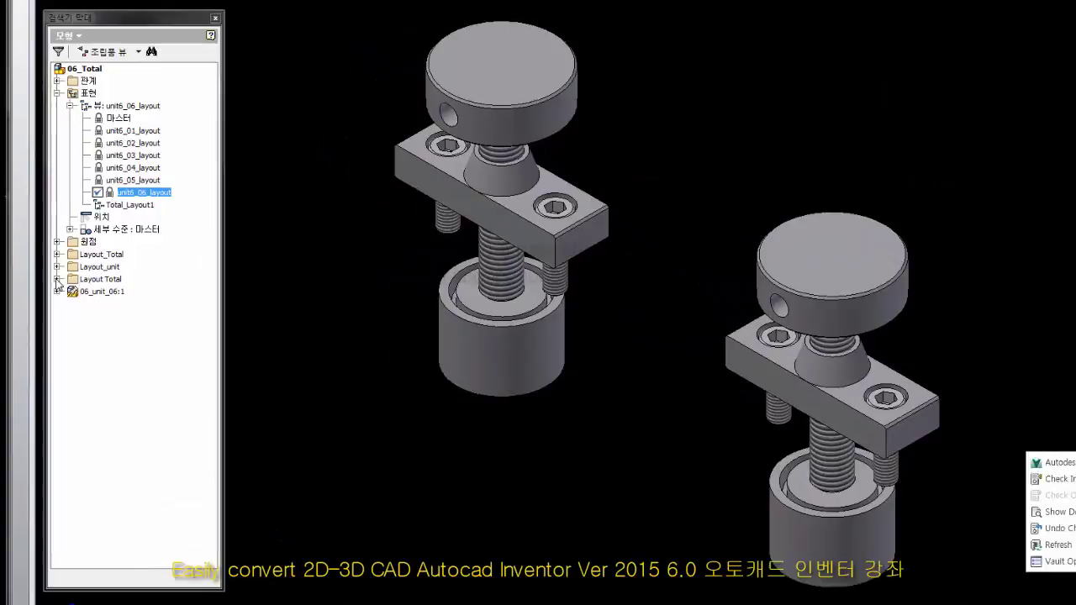
- Move the 06_unit_06 subassembly into the Layout Total folder below 06_unit_05, then collapse the folder
{"action": "left_click", "coordinate": [76, 273]}
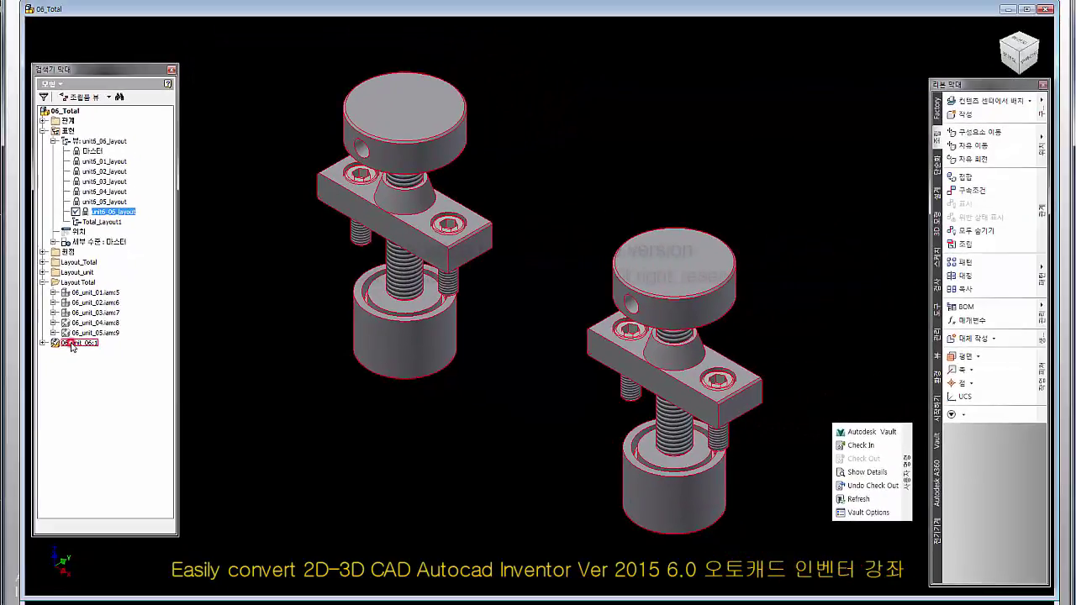
{"action": "left_click", "coordinate": [95, 357]}
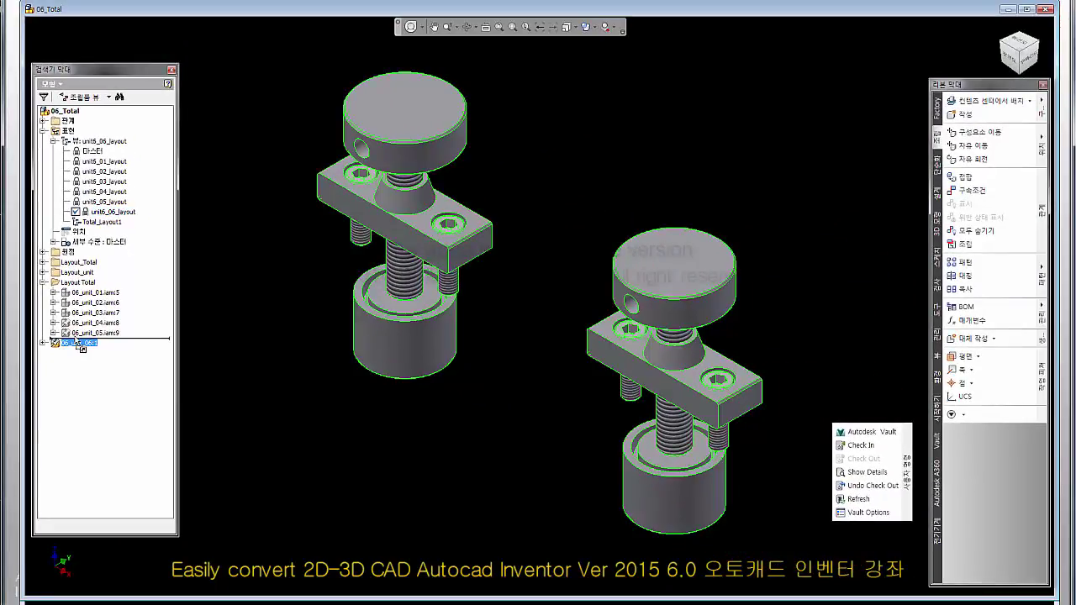
{"action": "left_click", "coordinate": [106, 365]}
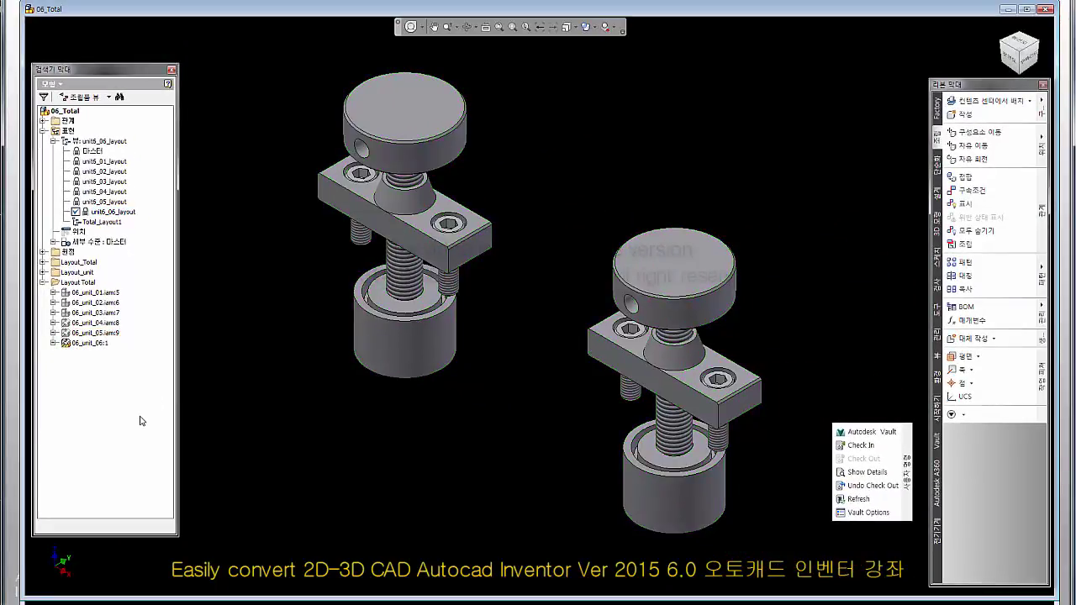
{"action": "left_click", "coordinate": [43, 283]}
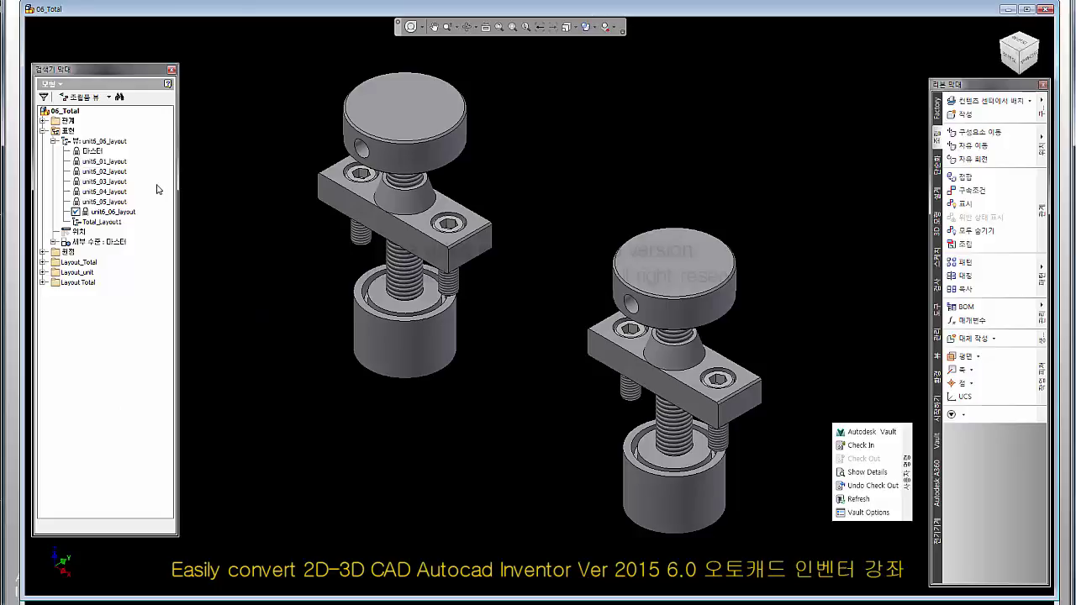
- Activate the Total_Layout1 design view and toggle the visibility of the components in the Layout Total folder
{"action": "double_click", "coordinate": [108, 224]}
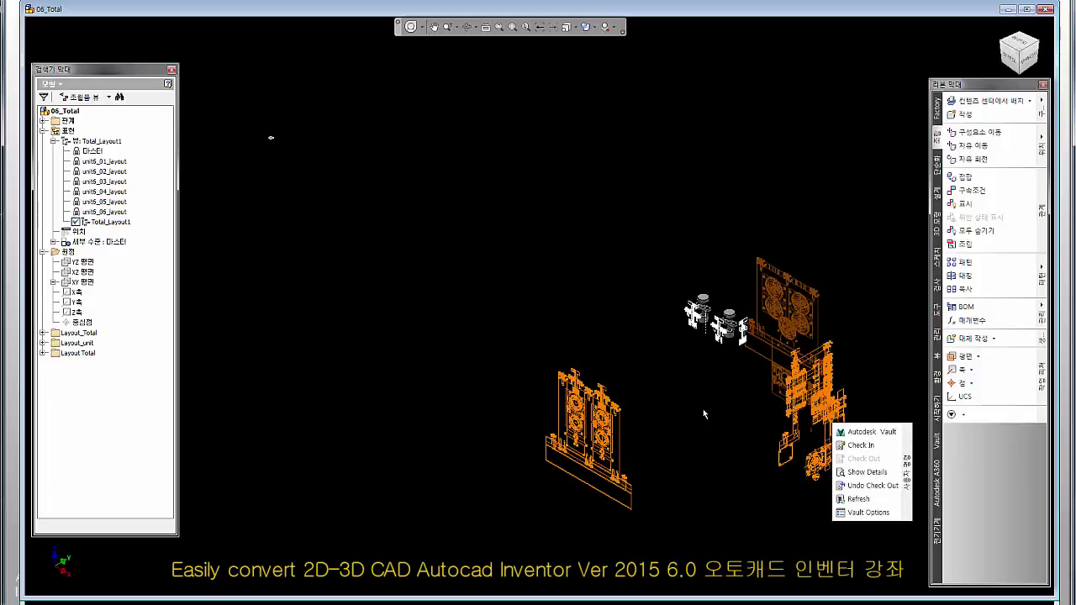
{"action": "right_click", "coordinate": [88, 353]}
{"action": "left_click", "coordinate": [112, 446]}
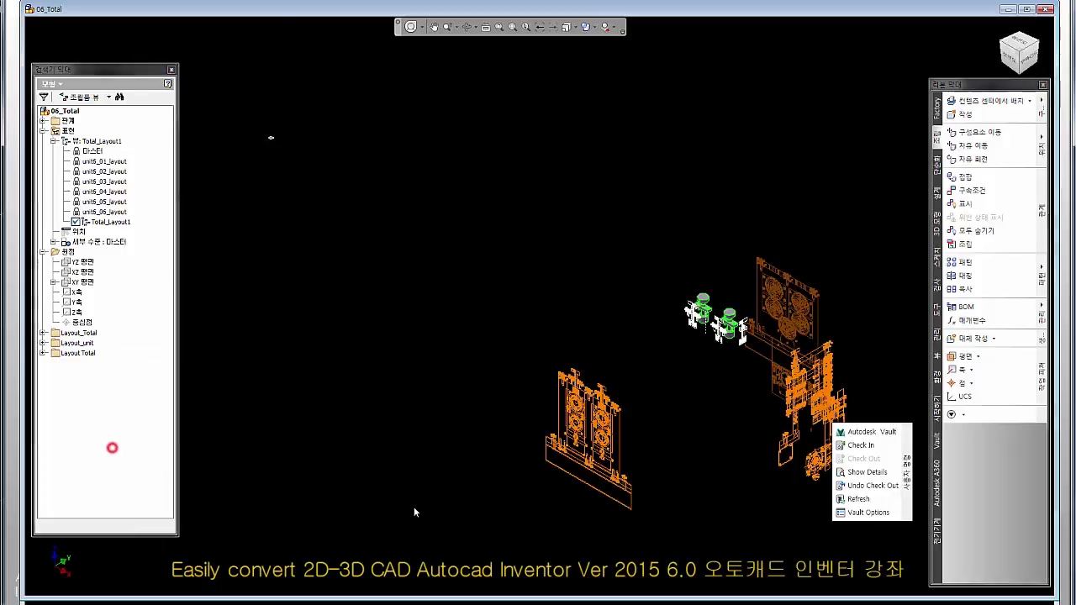
{"action": "left_click", "coordinate": [200, 116]}
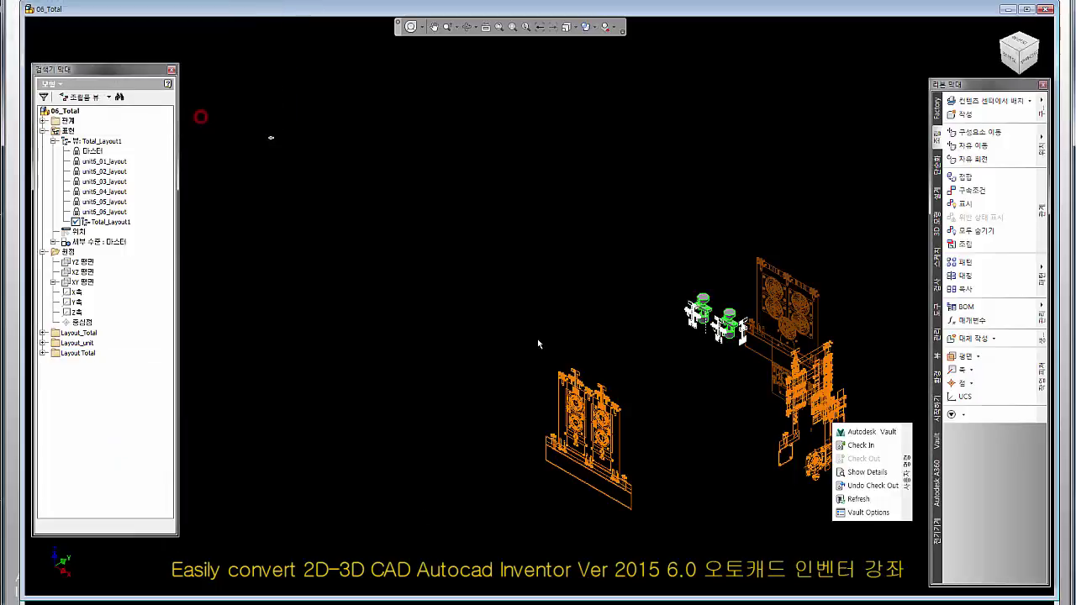
- Hide the components in the Layout_unit folder
{"action": "left_click", "coordinate": [660, 390]}
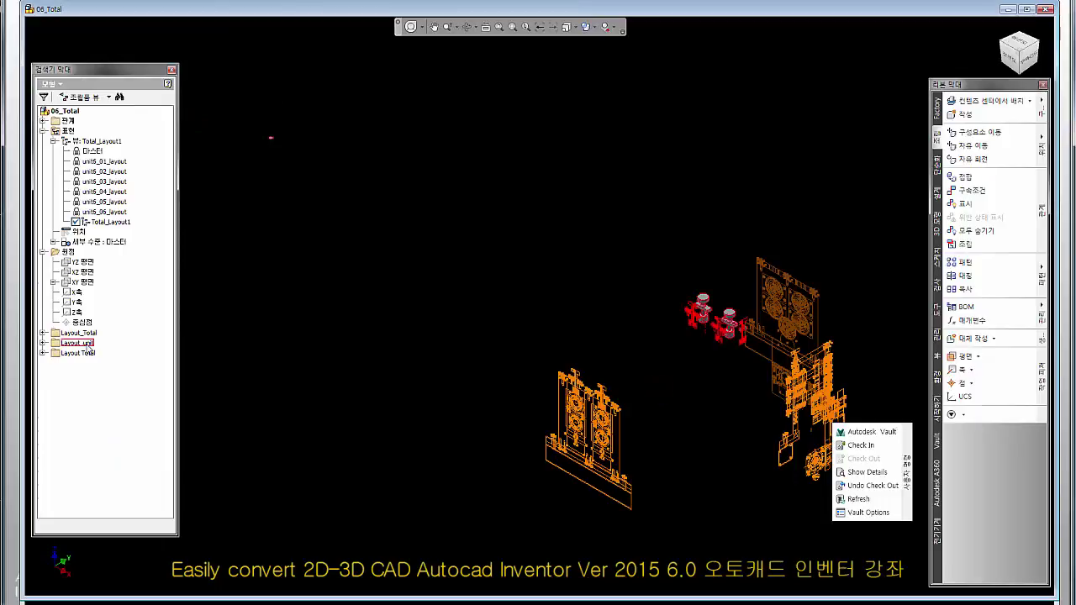
{"action": "right_click", "coordinate": [83, 344]}
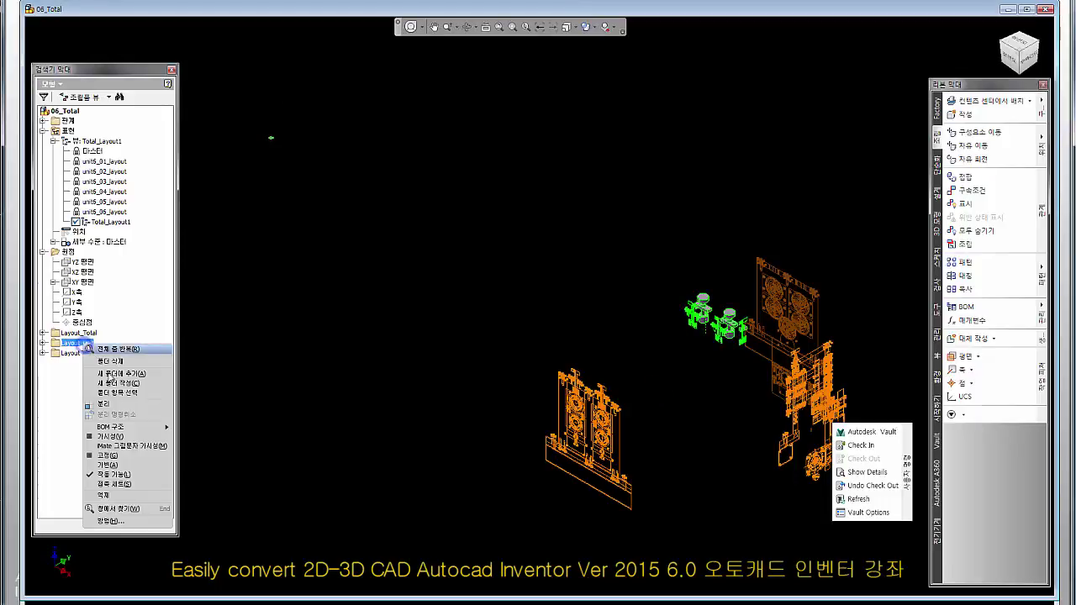
{"action": "left_click", "coordinate": [113, 437]}
{"action": "left_click", "coordinate": [714, 518]}
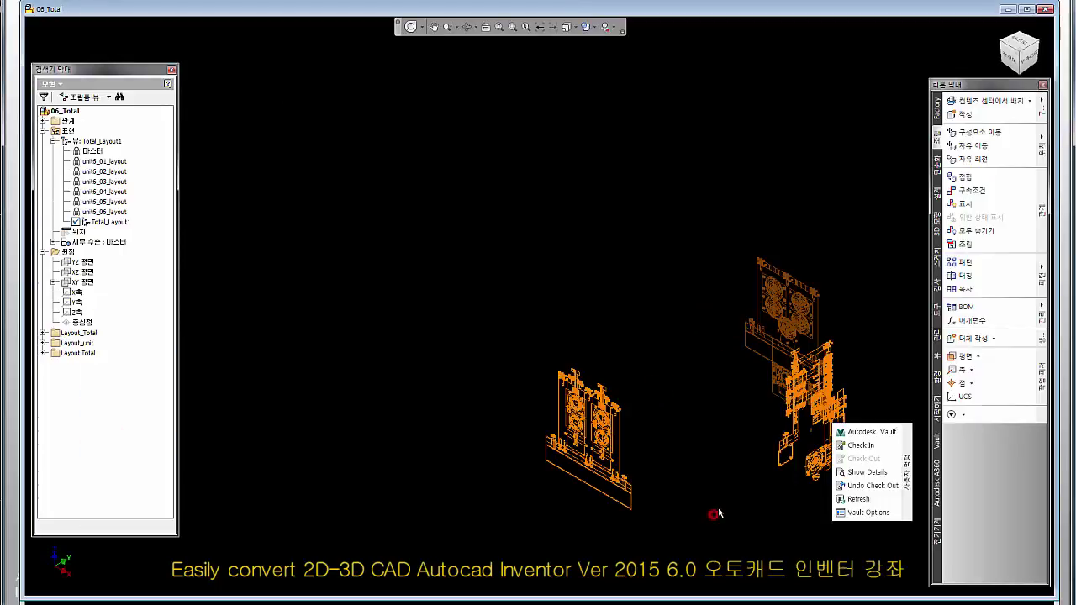
{"action": "key", "text": "Home"}
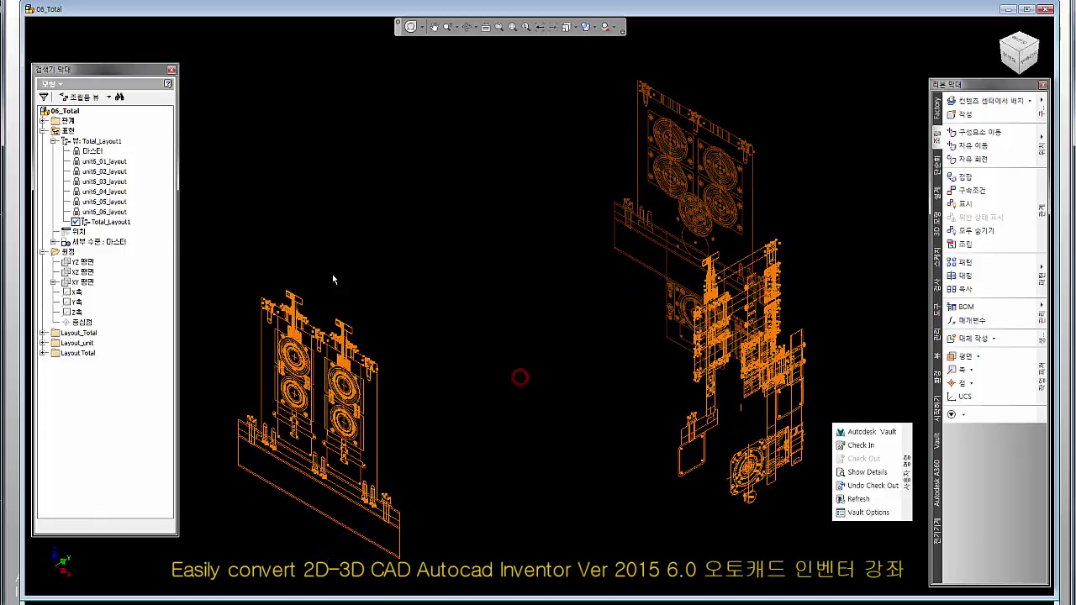
- Rename the Total_Layout1 design view as Total_Layout
{"action": "left_click", "coordinate": [116, 222]}
{"action": "left_click", "coordinate": [117, 223]}
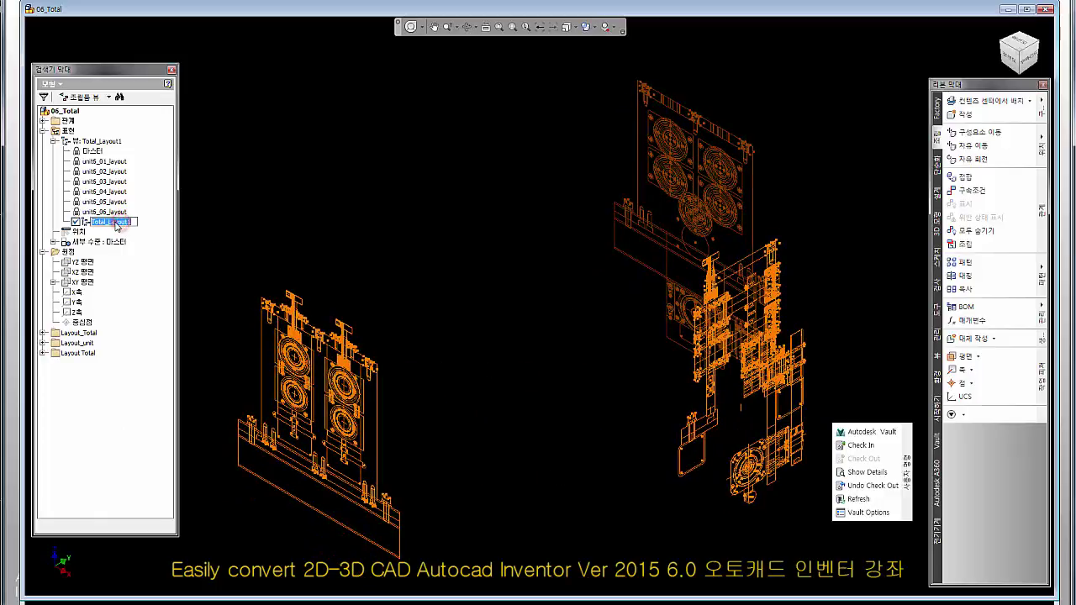
{"action": "left_click", "coordinate": [119, 223]}
{"action": "left_click", "coordinate": [145, 227]}
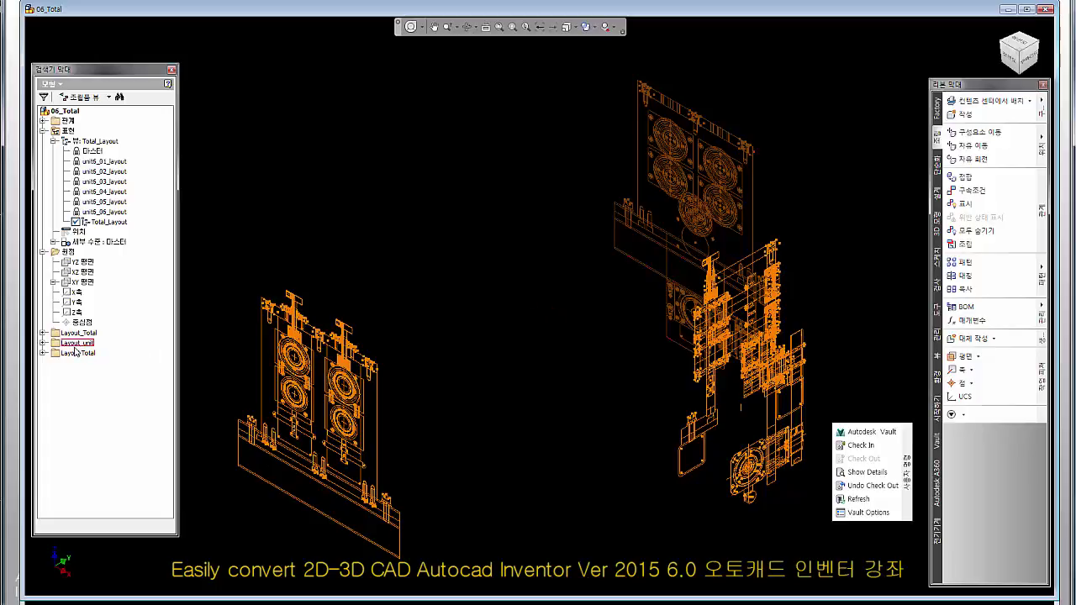
- Expand the Layout Total folder and rename the browser nodes of 06_Total by file name
{"action": "left_click", "coordinate": [44, 353]}
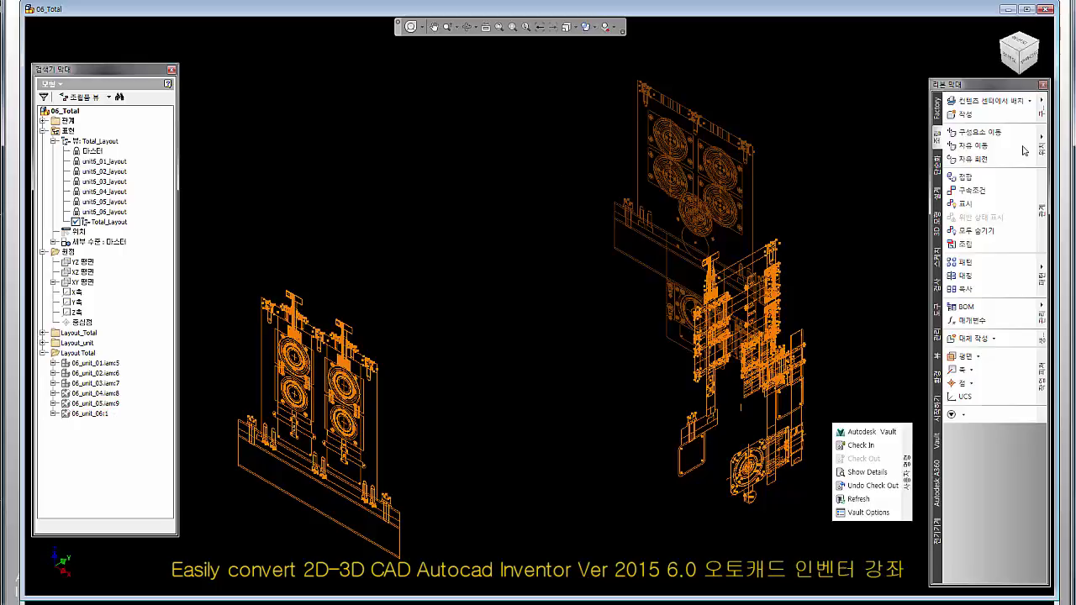
{"action": "left_click", "coordinate": [938, 193]}
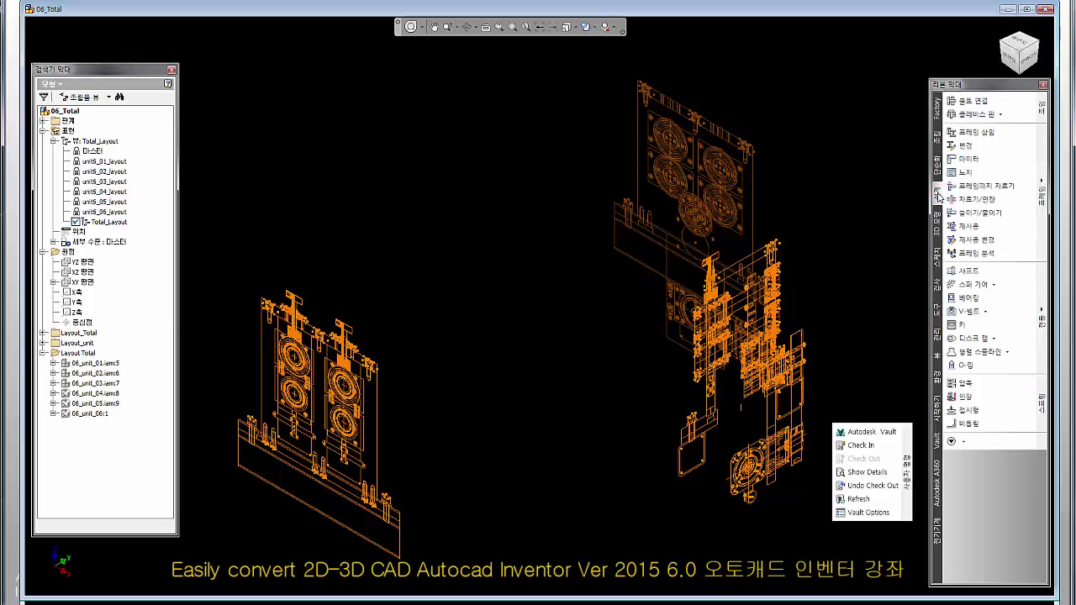
{"action": "left_click", "coordinate": [938, 144]}
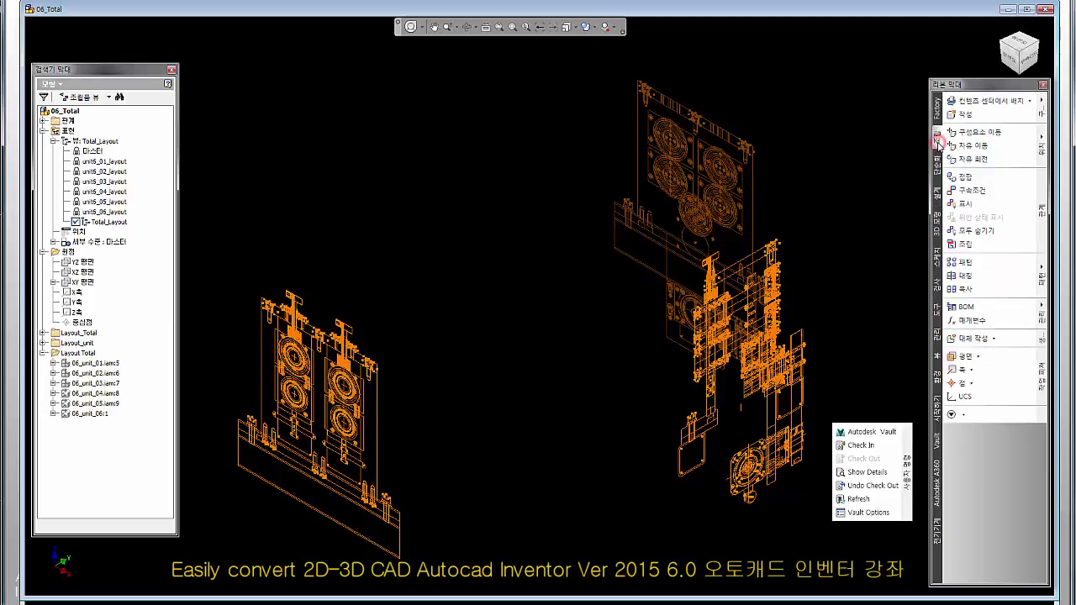
{"action": "left_click", "coordinate": [995, 338]}
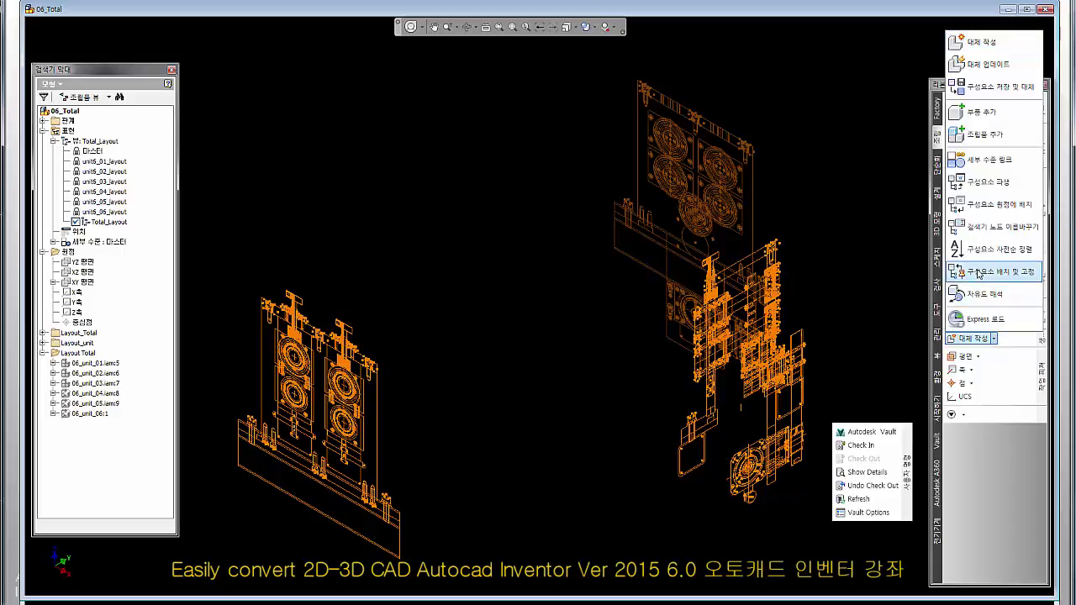
{"action": "left_click", "coordinate": [973, 227]}
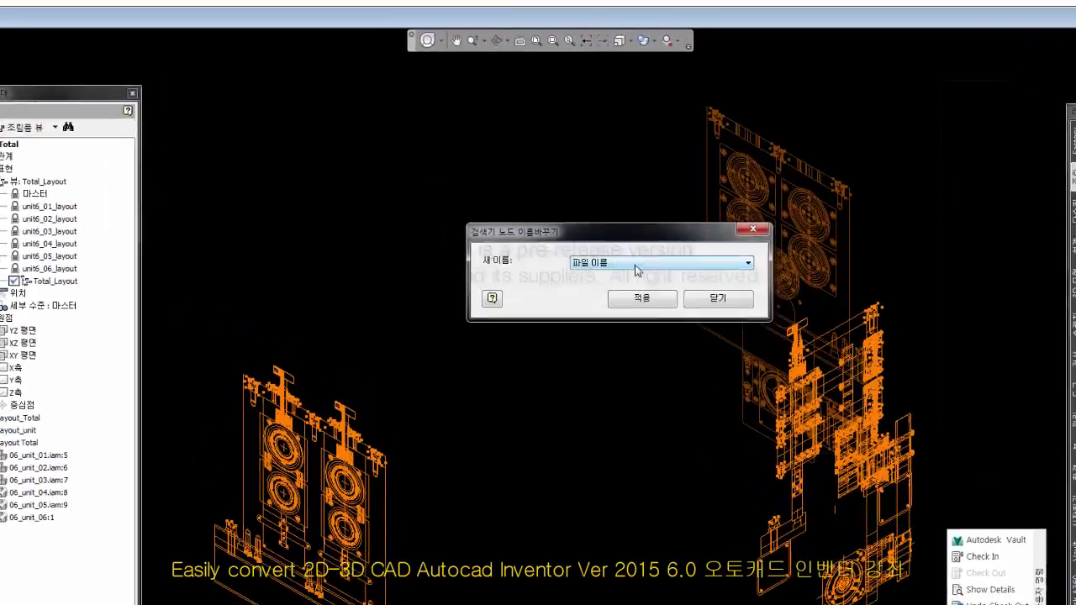
{"action": "left_click_drag", "start_coordinate": [625, 232], "coordinate": [510, 217]}
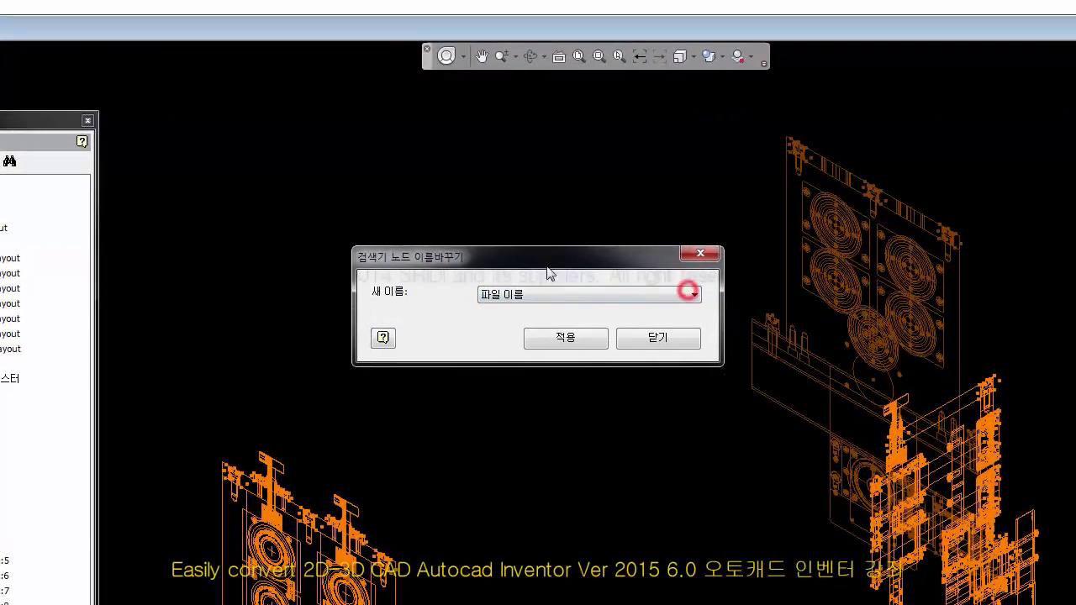
{"action": "left_click", "coordinate": [510, 232]}
{"action": "left_click", "coordinate": [561, 267]}
{"action": "left_click", "coordinate": [577, 340]}
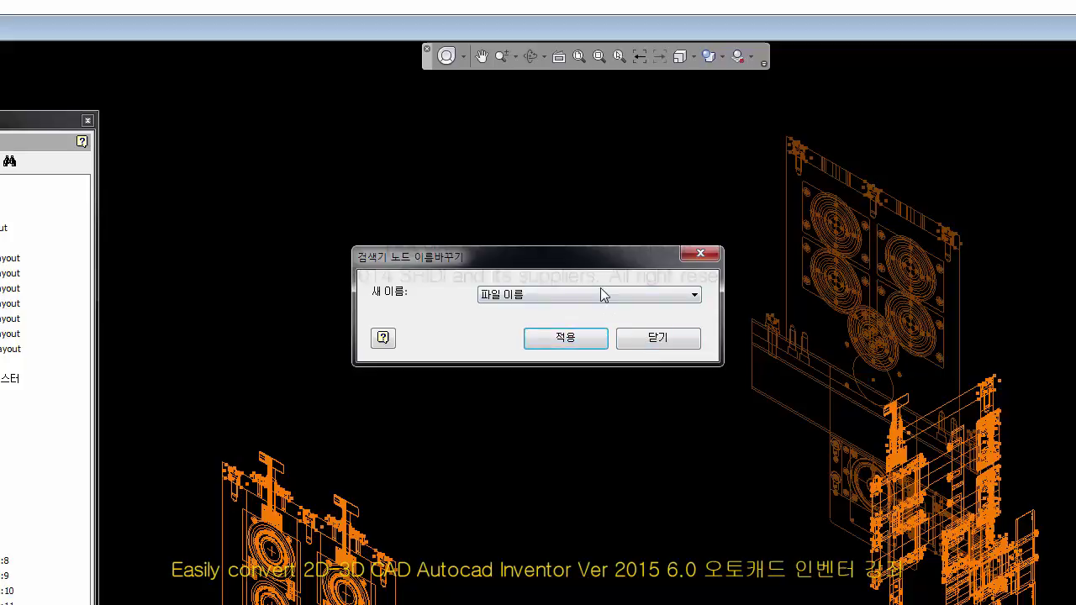
- Try renaming the browser nodes by part number, agreeing to check out Sems M8x25.iam
{"action": "left_click", "coordinate": [600, 293]}
{"action": "left_click", "coordinate": [542, 320]}
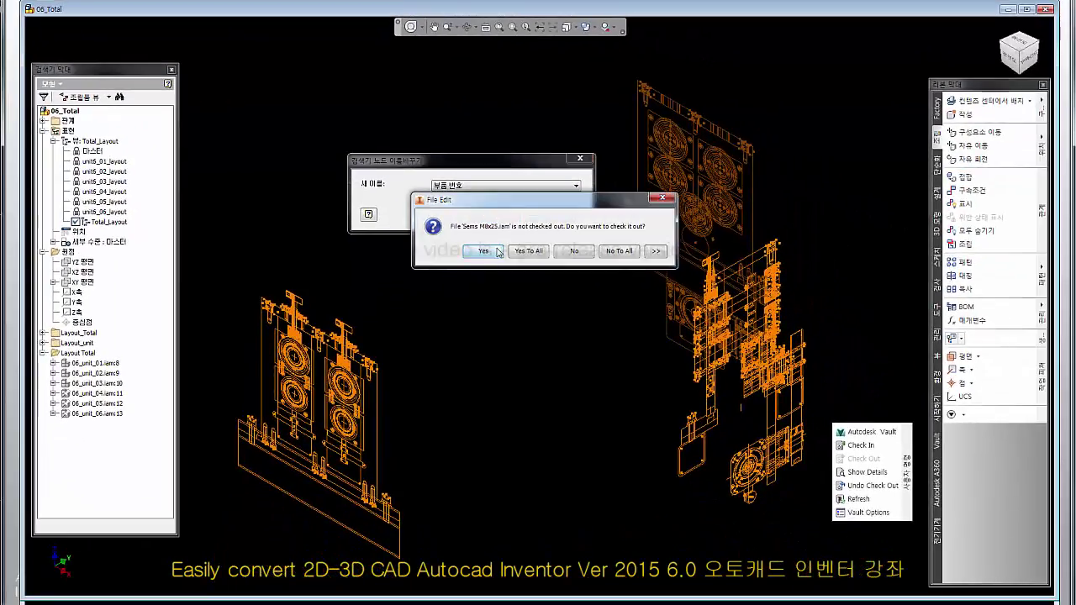
{"action": "left_click", "coordinate": [498, 251]}
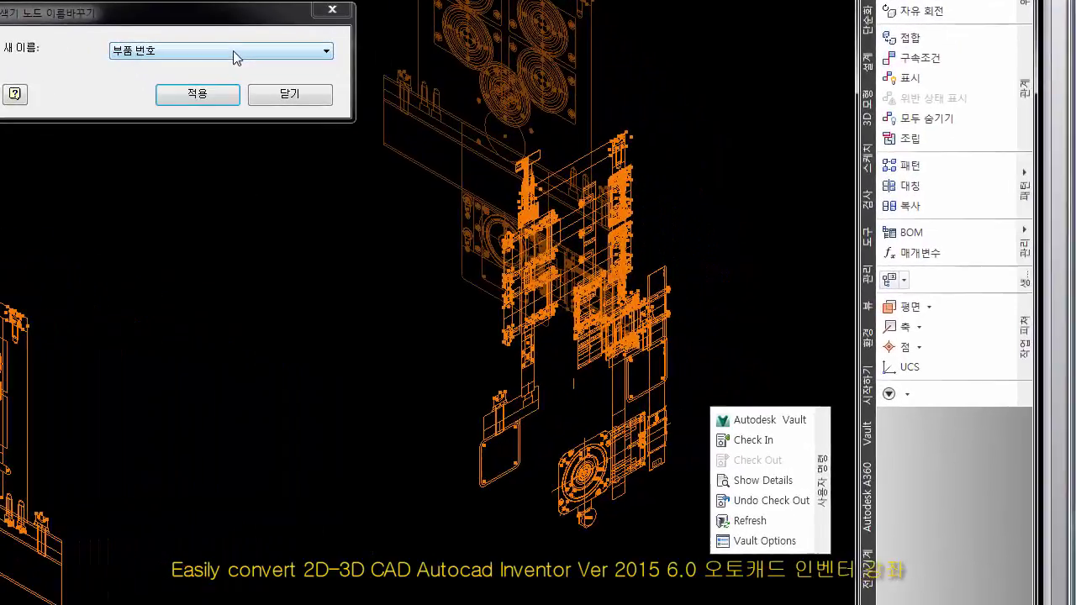
- Return the browser node naming to file name, apply it and close the rename dialog
{"action": "left_click", "coordinate": [191, 52]}
{"action": "left_click", "coordinate": [171, 66]}
{"action": "left_click", "coordinate": [194, 99]}
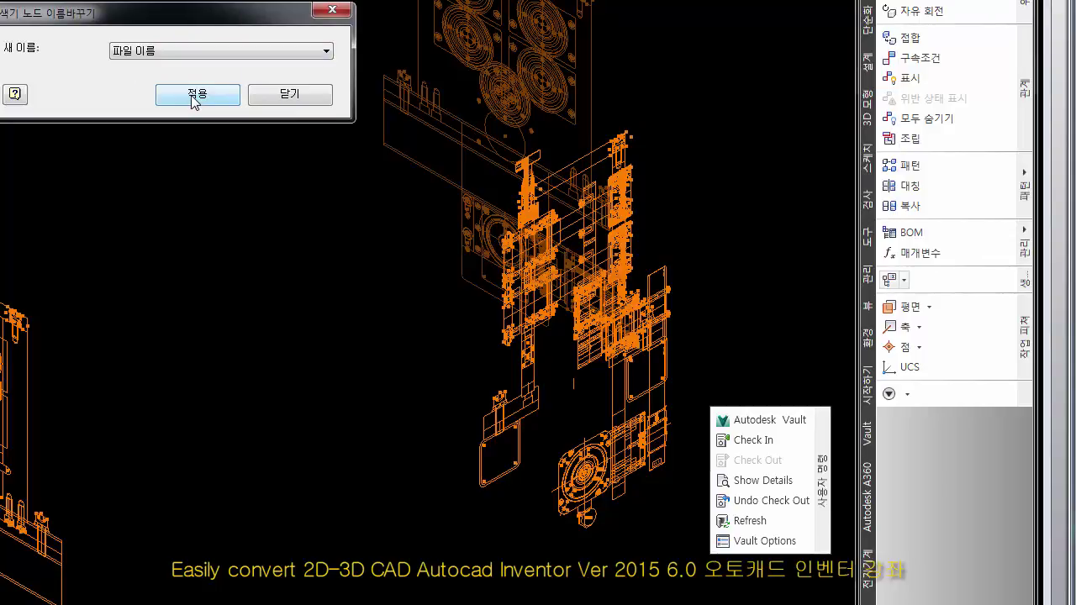
{"action": "left_click", "coordinate": [279, 94]}
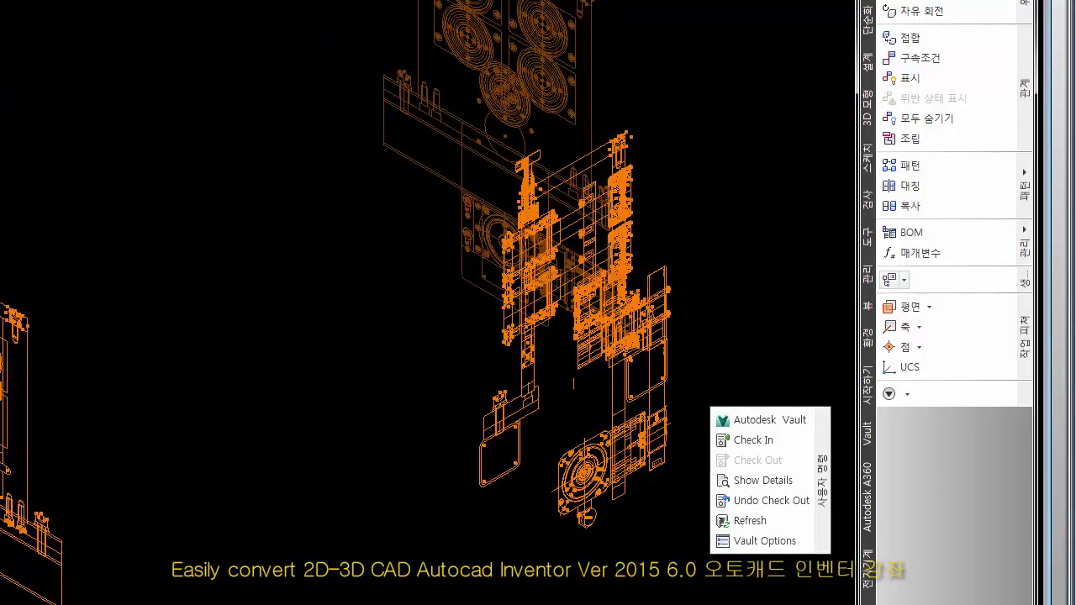
- Save 06_Total together with all of its changed dependent files
{"action": "key", "text": "ctrl+s"}
{"action": "left_click", "coordinate": [378, 311]}
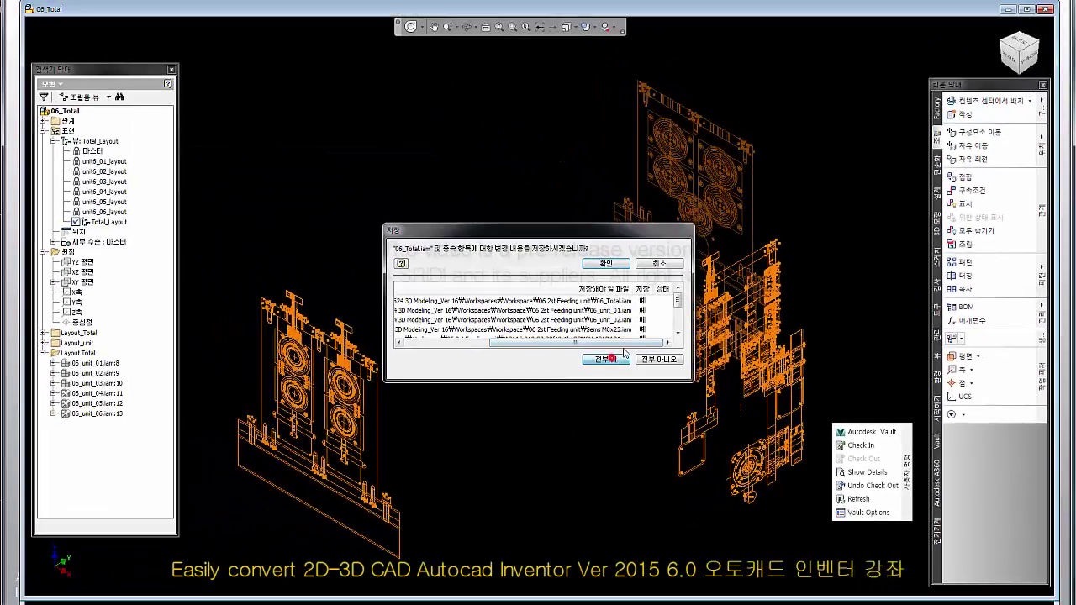
{"action": "left_click", "coordinate": [606, 264]}
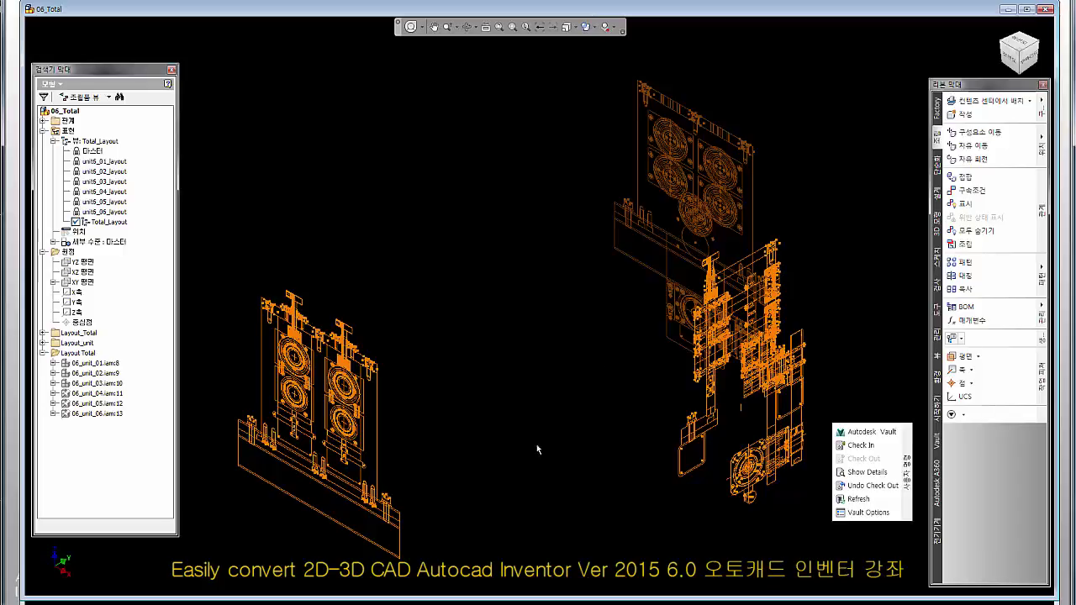
- Show the 06_unit_06 subassembly in the Layout Total folder and examine its fit against the layout sketches from the front
{"action": "right_click", "coordinate": [109, 415]}
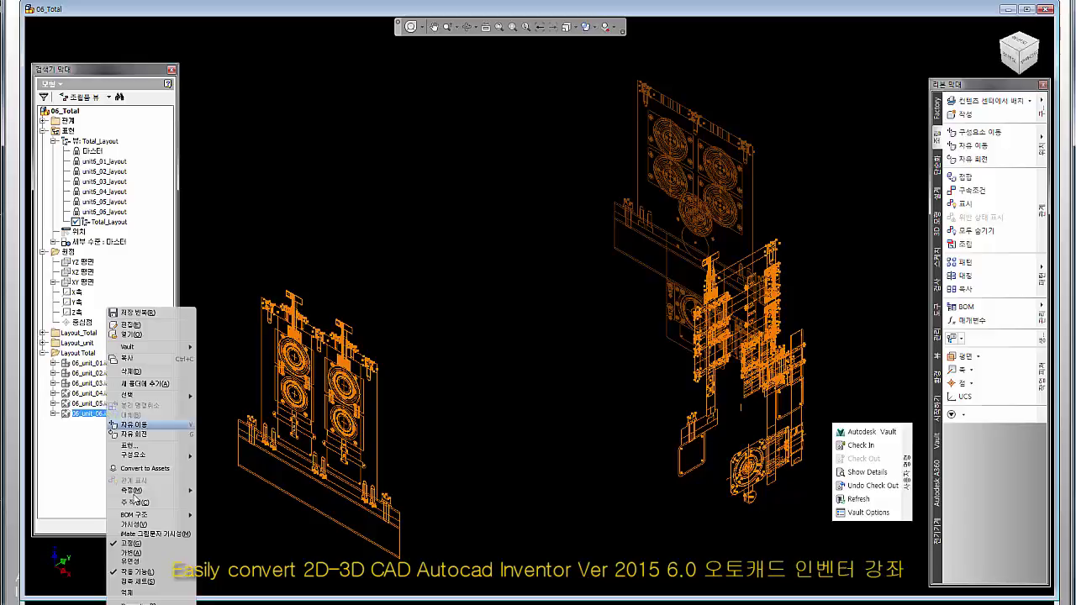
{"action": "left_click", "coordinate": [134, 523]}
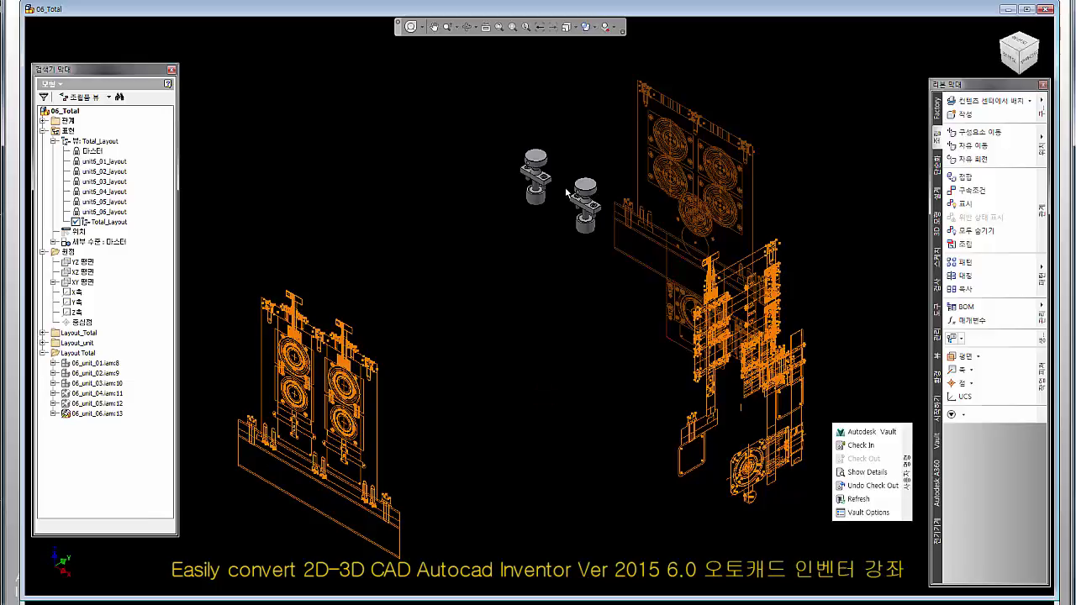
{"action": "left_click", "coordinate": [97, 413]}
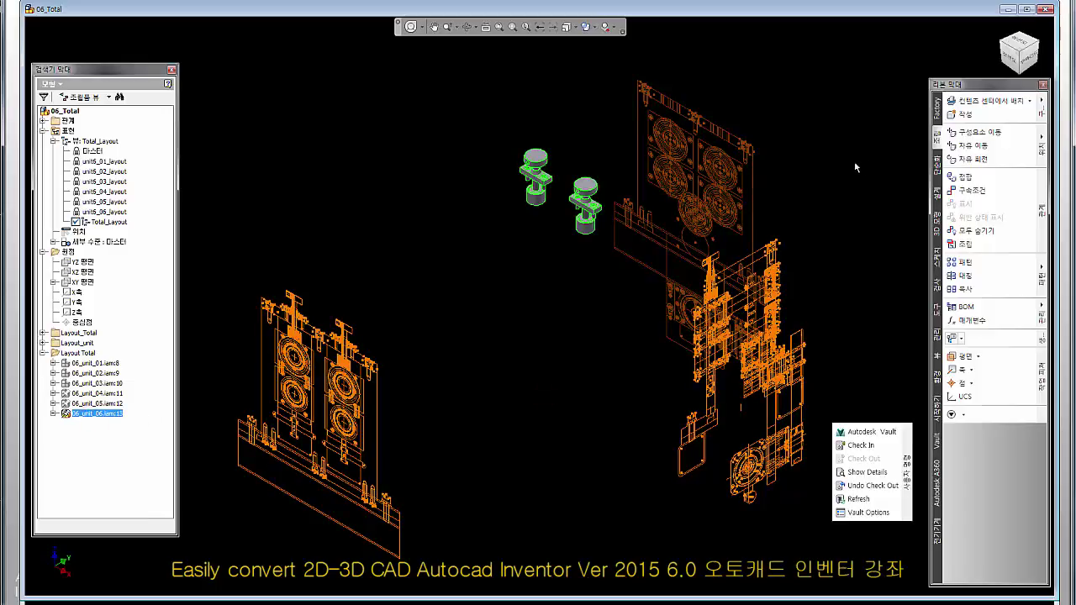
{"action": "left_click", "coordinate": [1010, 60]}
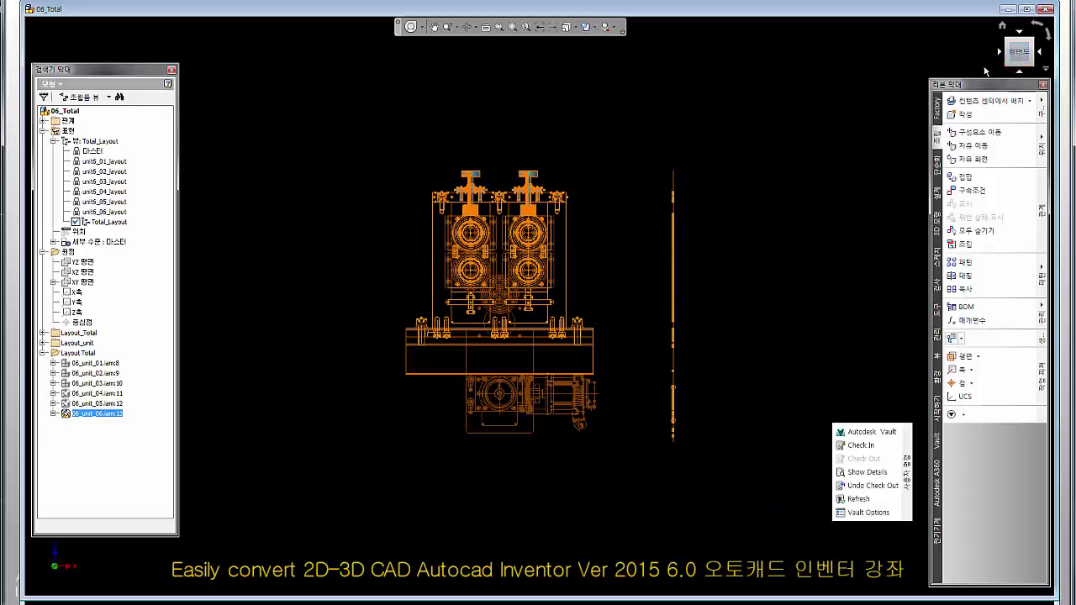
{"action": "key", "text": "End"}
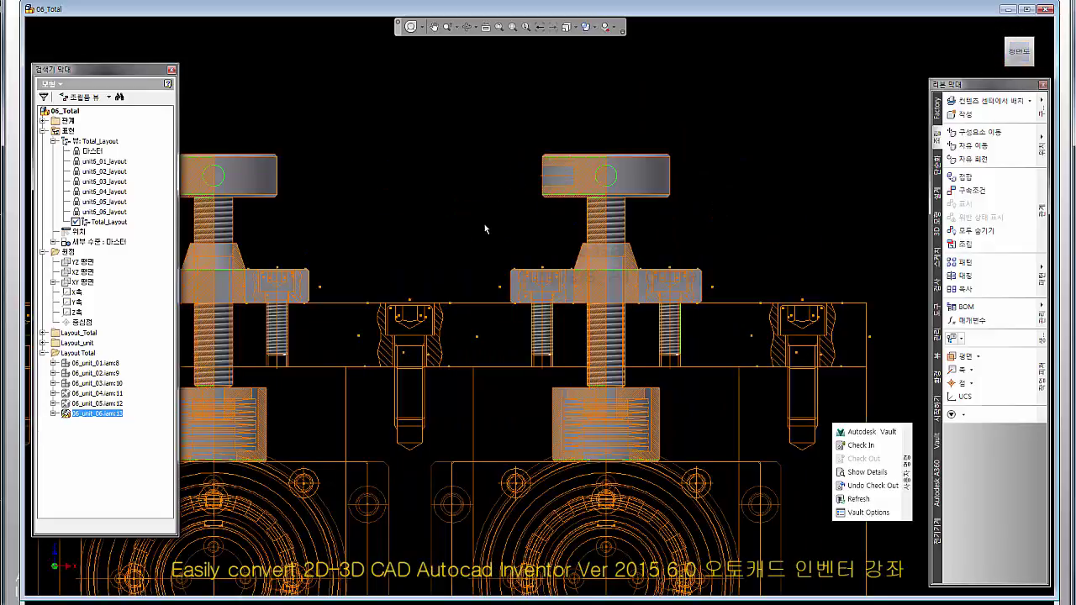
{"action": "scroll", "coordinate": [412, 215], "scroll_direction": "down", "scroll_amount": 3}
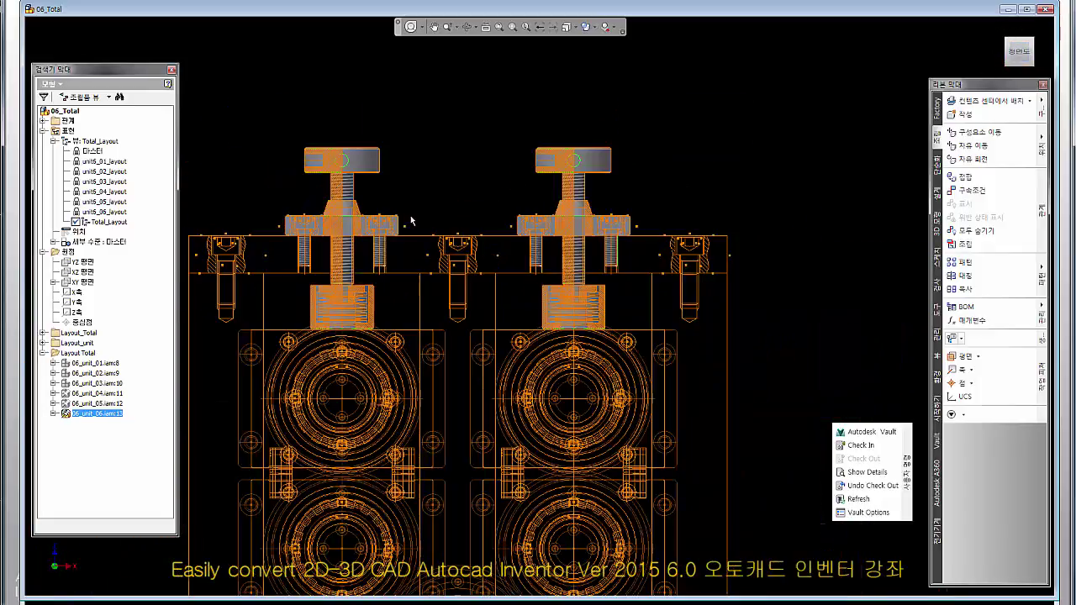
{"action": "scroll", "coordinate": [547, 207], "scroll_direction": "up", "scroll_amount": 3}
{"action": "scroll", "coordinate": [527, 210], "scroll_direction": "down", "scroll_amount": 6}
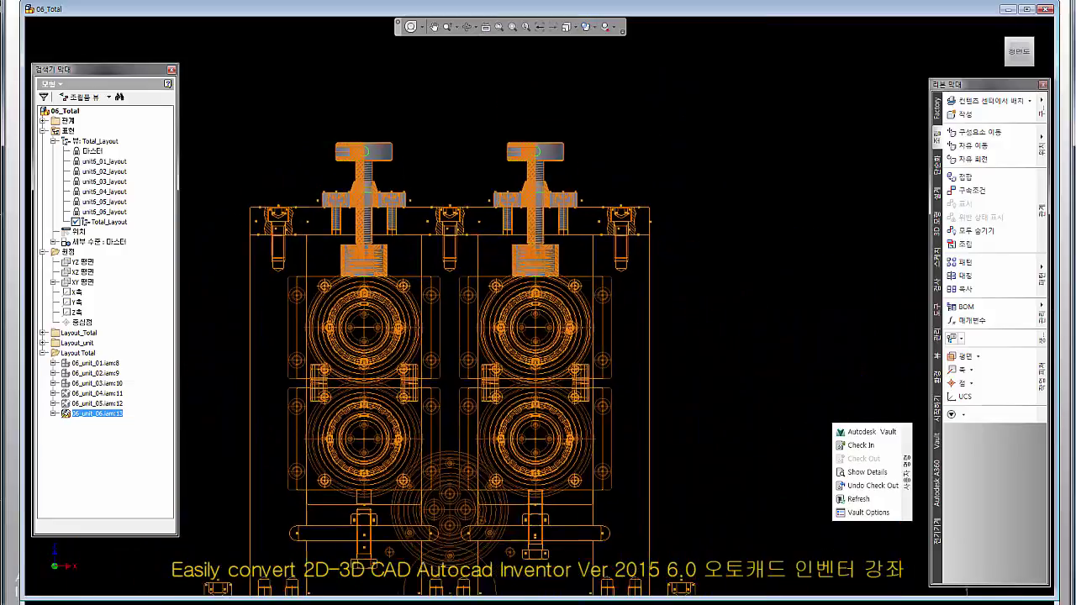
- Examine the 06_unit_06 parts against the side-view layout sketch, returning to the home view and clearing the selection
{"action": "left_click", "coordinate": [1039, 55]}
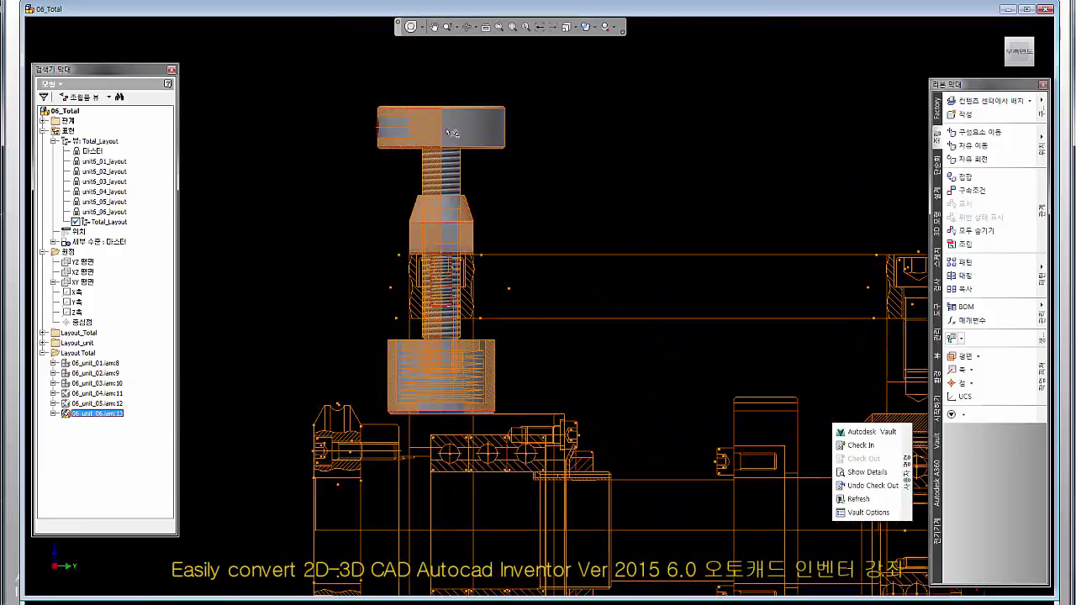
{"action": "scroll", "coordinate": [531, 229], "scroll_direction": "up", "scroll_amount": 3}
{"action": "scroll", "coordinate": [531, 230], "scroll_direction": "down", "scroll_amount": 6}
{"action": "scroll", "coordinate": [463, 228], "scroll_direction": "up", "scroll_amount": 3}
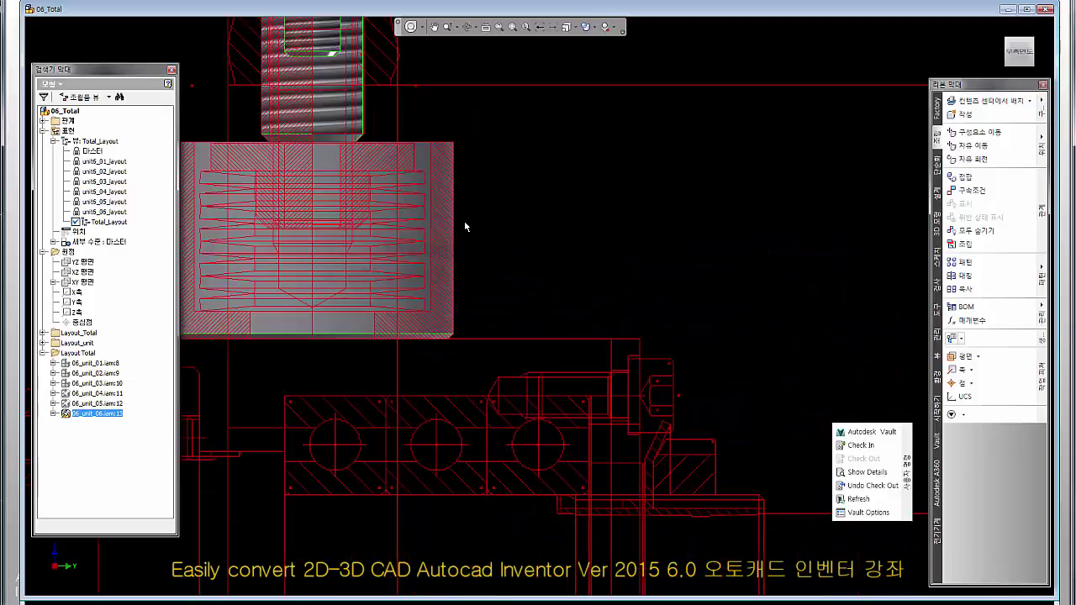
{"action": "scroll", "coordinate": [463, 227], "scroll_direction": "down", "scroll_amount": 4}
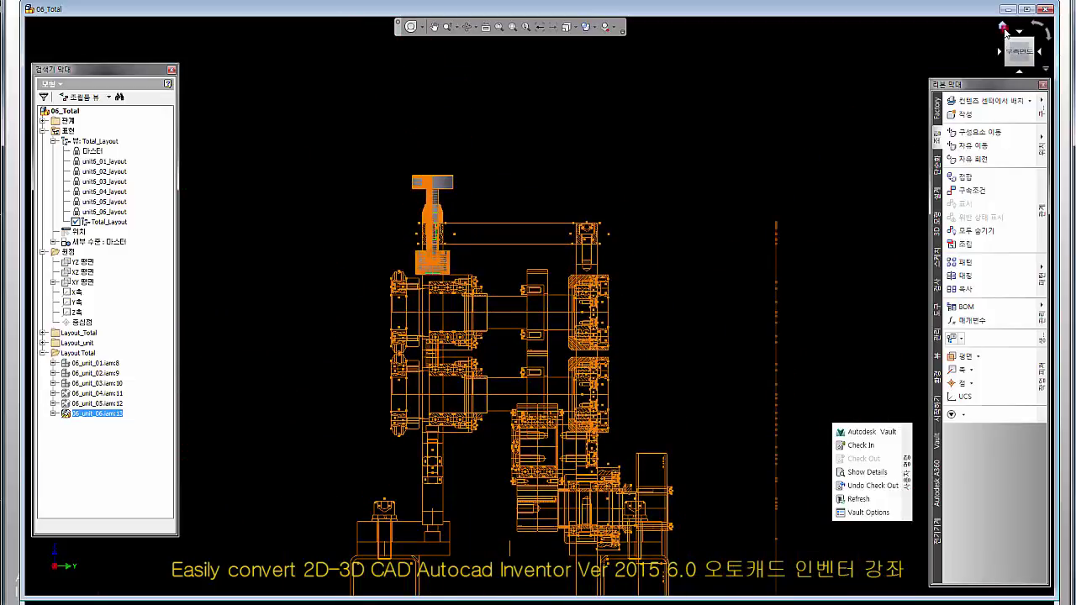
{"action": "left_click", "coordinate": [1002, 26]}
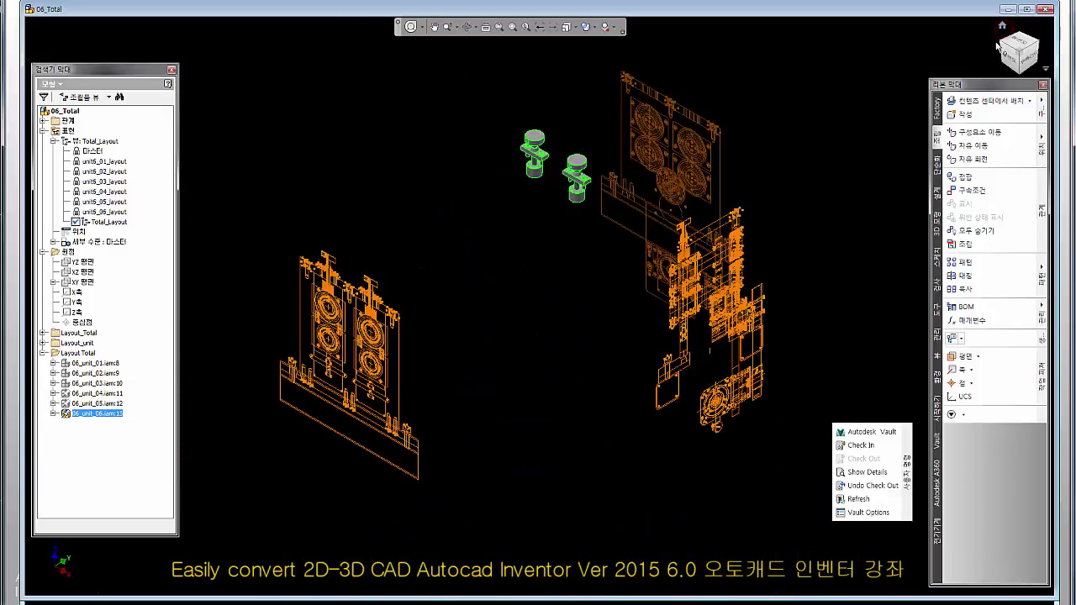
{"action": "left_click", "coordinate": [474, 286]}
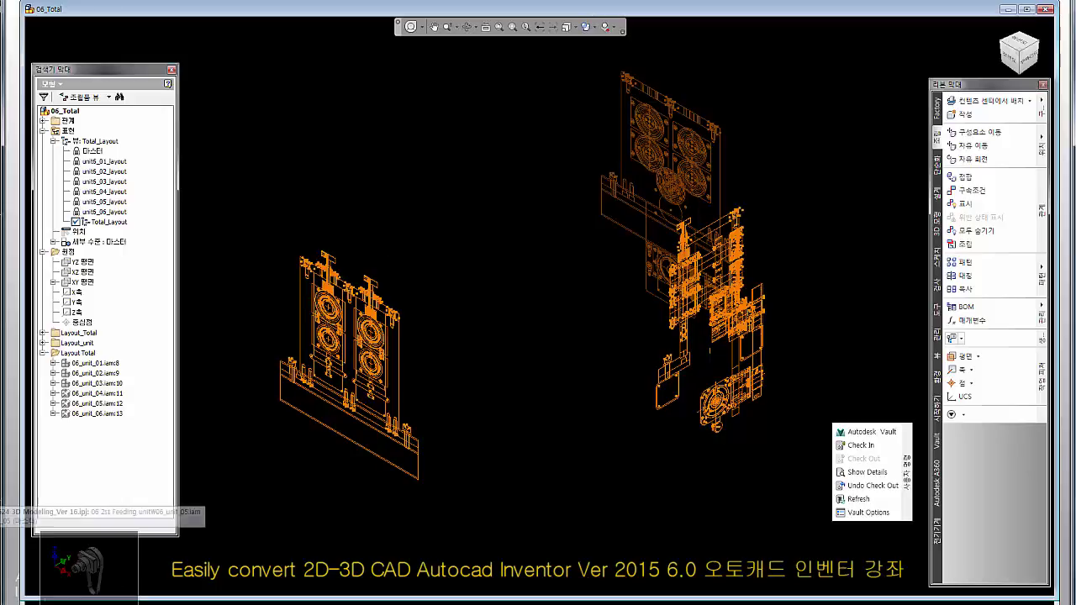
- Open the 06_unit_06 subassembly from 06_Total in its own window and switch to Autodesk Vault
{"action": "left_click", "coordinate": [17, 588]}
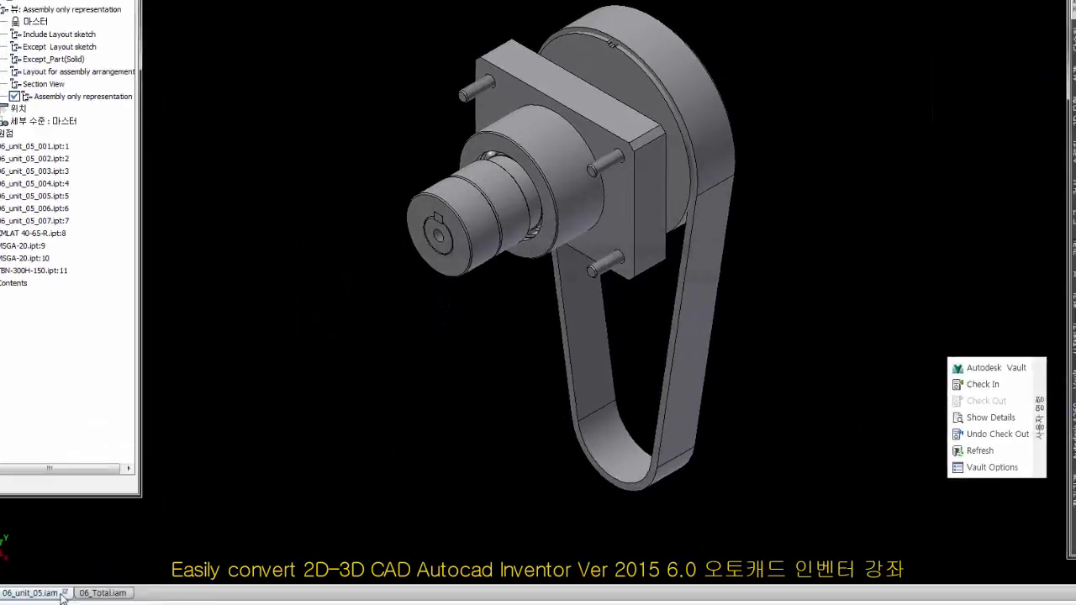
{"action": "left_click", "coordinate": [38, 569]}
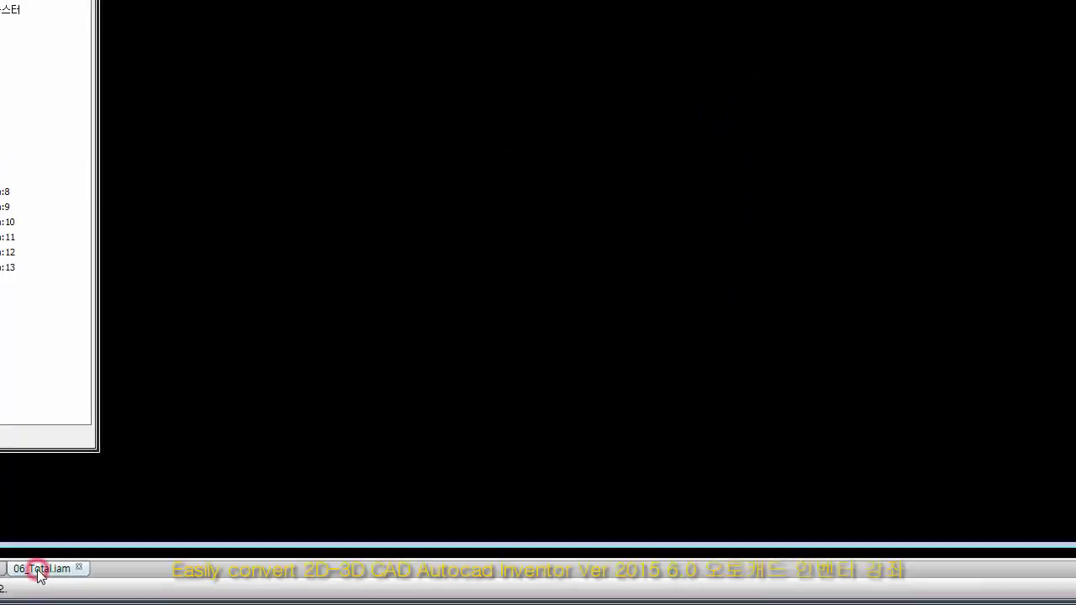
{"action": "right_click", "coordinate": [3, 271]}
{"action": "left_click", "coordinate": [73, 149]}
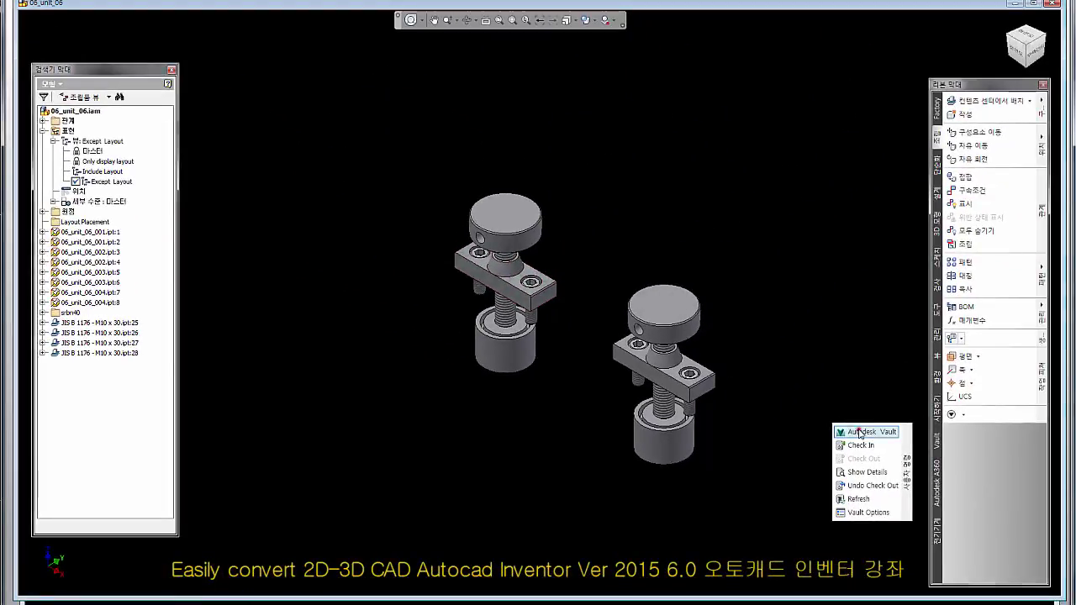
{"action": "left_click", "coordinate": [856, 433]}
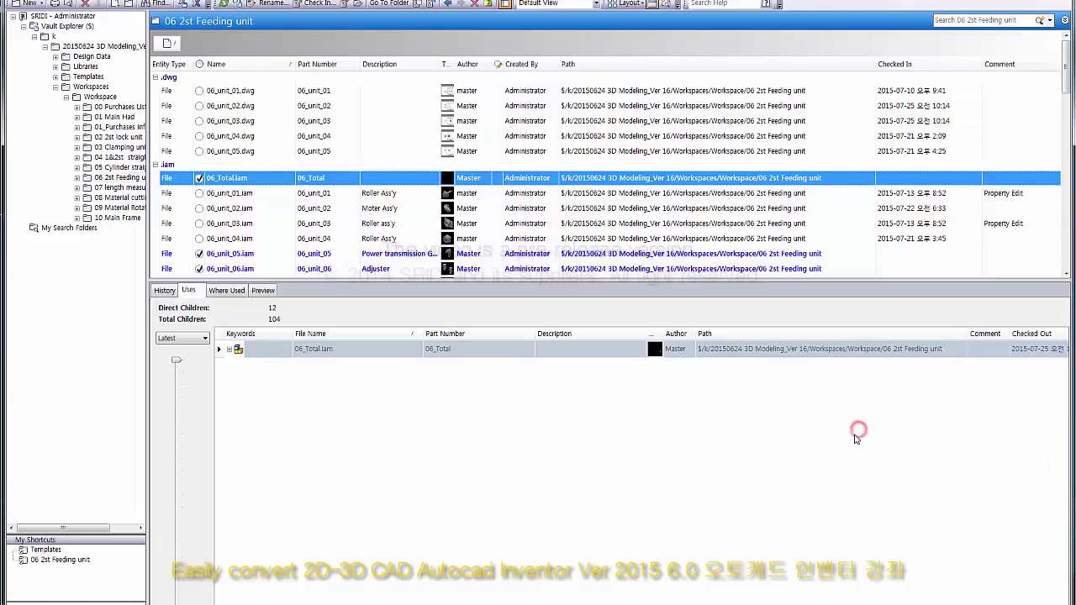
- Refresh the vault listing and examine the files used by 06_Total, collapsing its tree to the direct children
{"action": "left_click", "coordinate": [226, 5]}
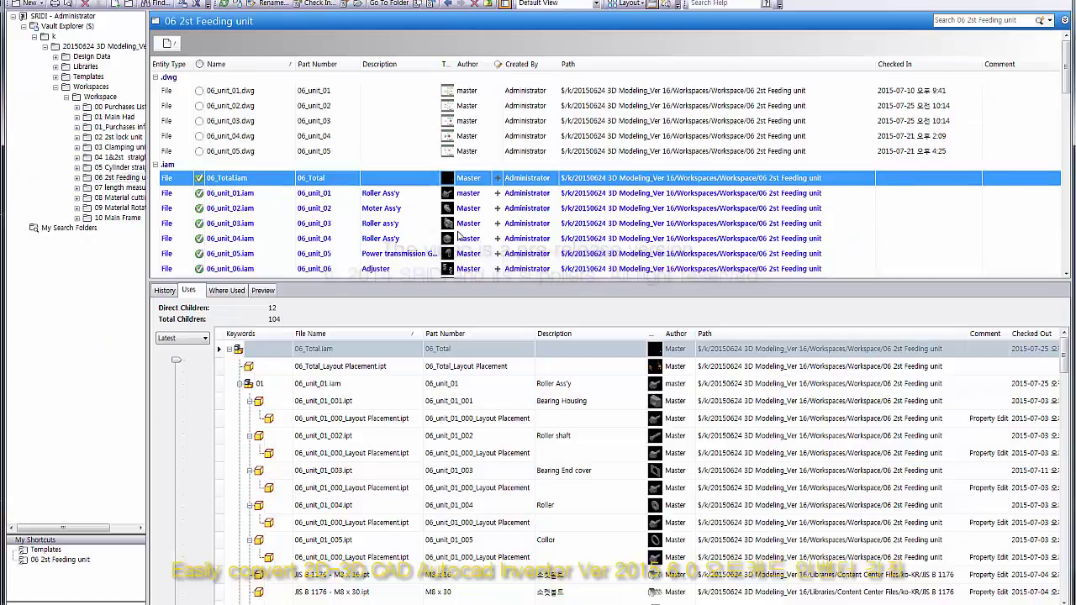
{"action": "right_click", "coordinate": [282, 348]}
{"action": "left_click", "coordinate": [320, 533]}
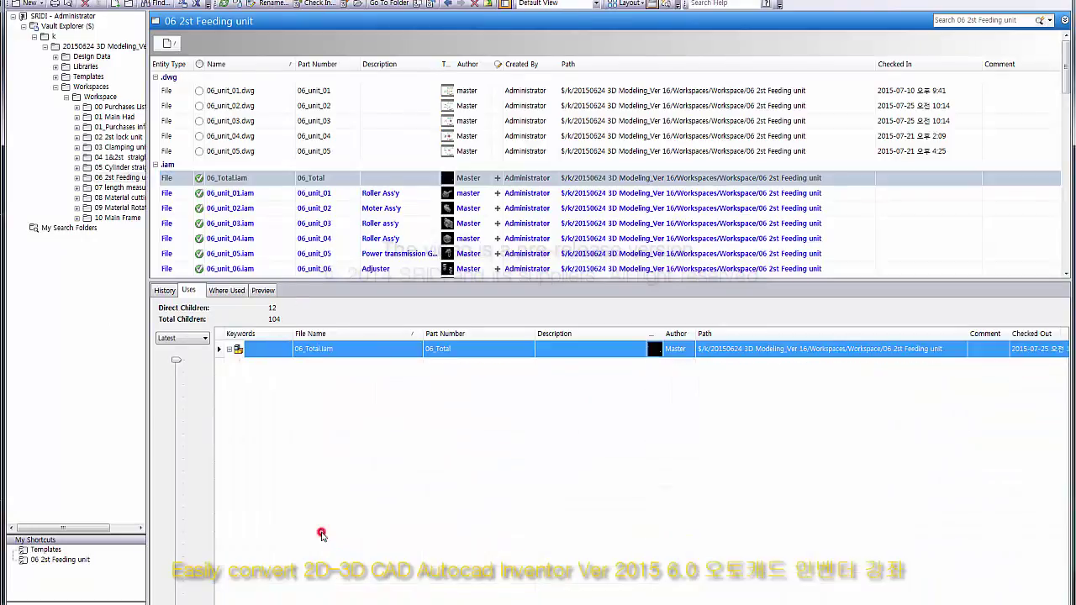
{"action": "left_click", "coordinate": [229, 349]}
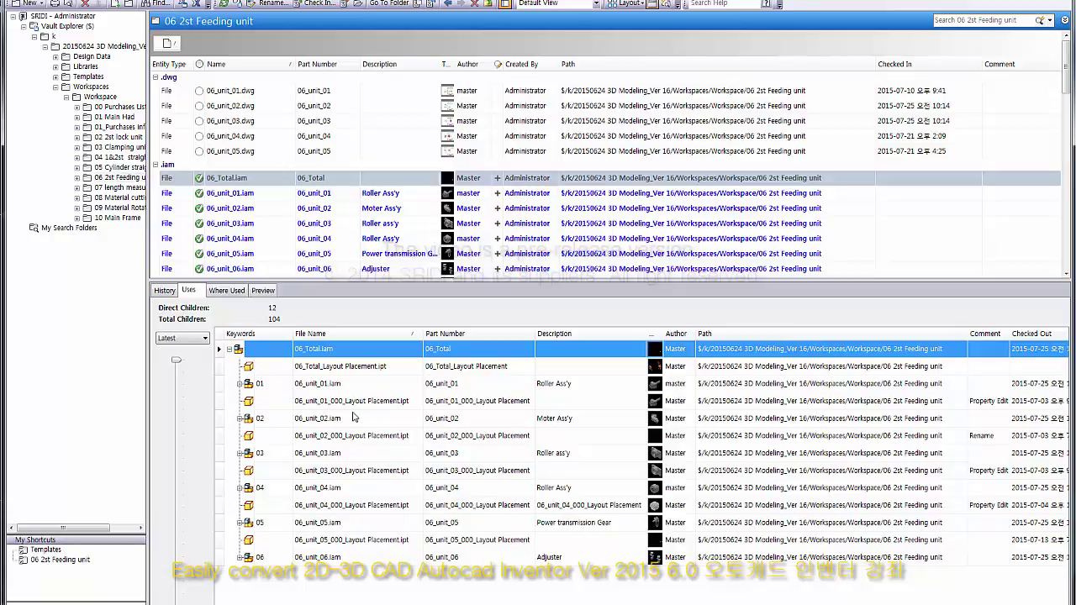
{"action": "right_click", "coordinate": [356, 359]}
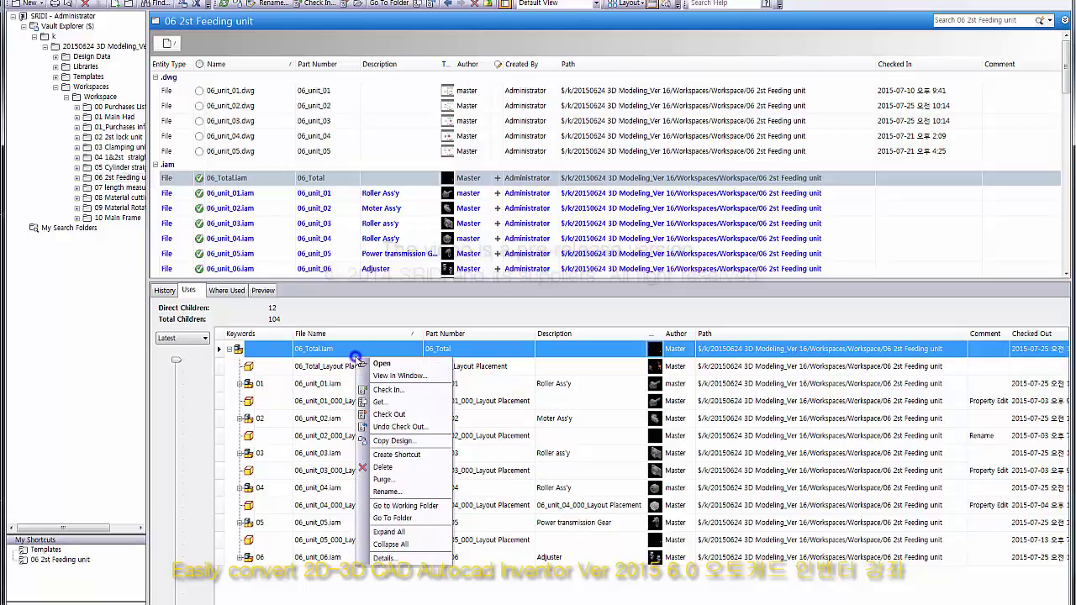
{"action": "left_click", "coordinate": [401, 543]}
{"action": "left_click", "coordinate": [228, 348]}
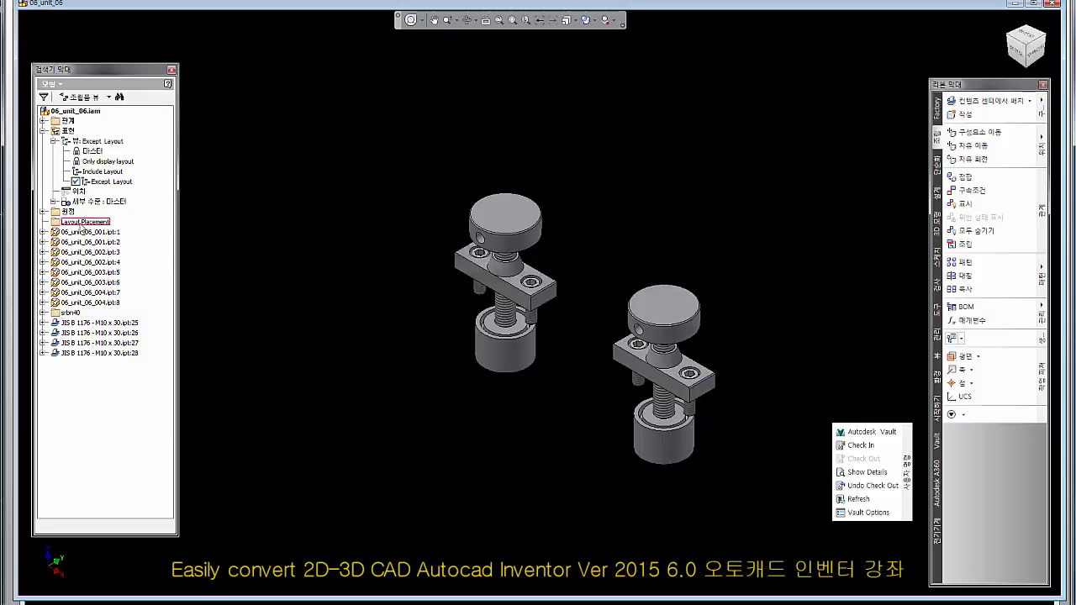
- Switch to 06_unit_06 in Inventor and delete its empty Layout Placement folder
{"action": "right_click", "coordinate": [81, 223]}
{"action": "left_click", "coordinate": [104, 242]}
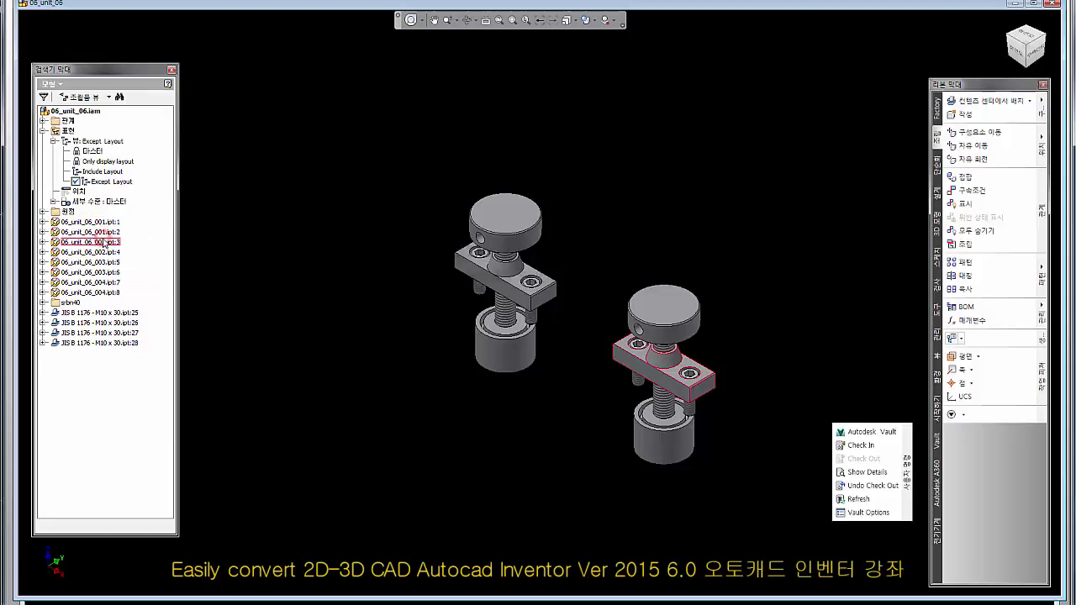
- Check 06_unit_06 in to the vault with its child parts and refresh the file listing in Autodesk Vault
{"action": "left_click", "coordinate": [50, 83]}
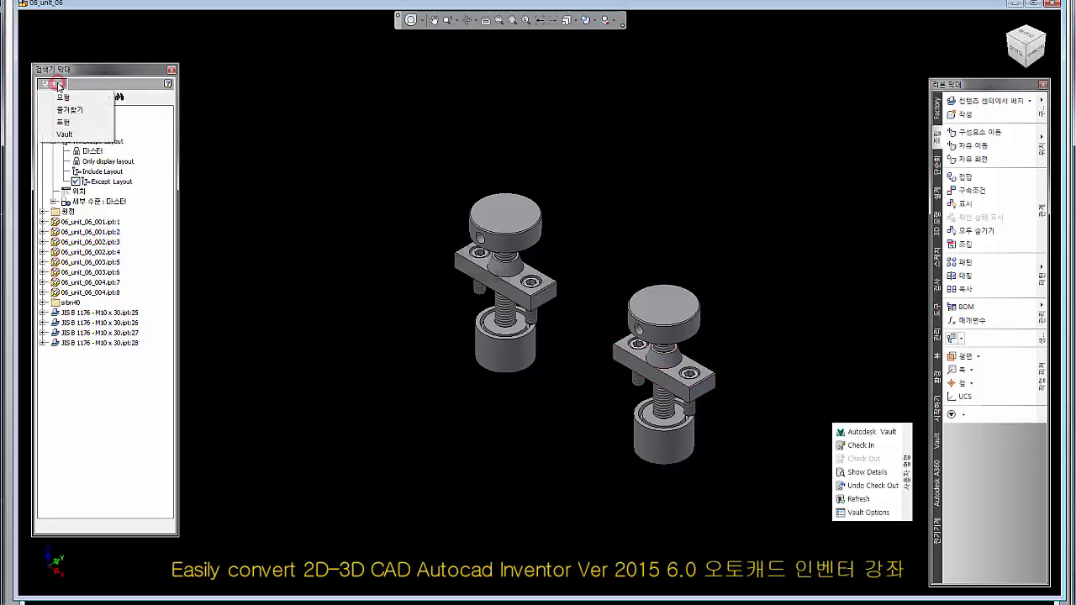
{"action": "left_click", "coordinate": [70, 136]}
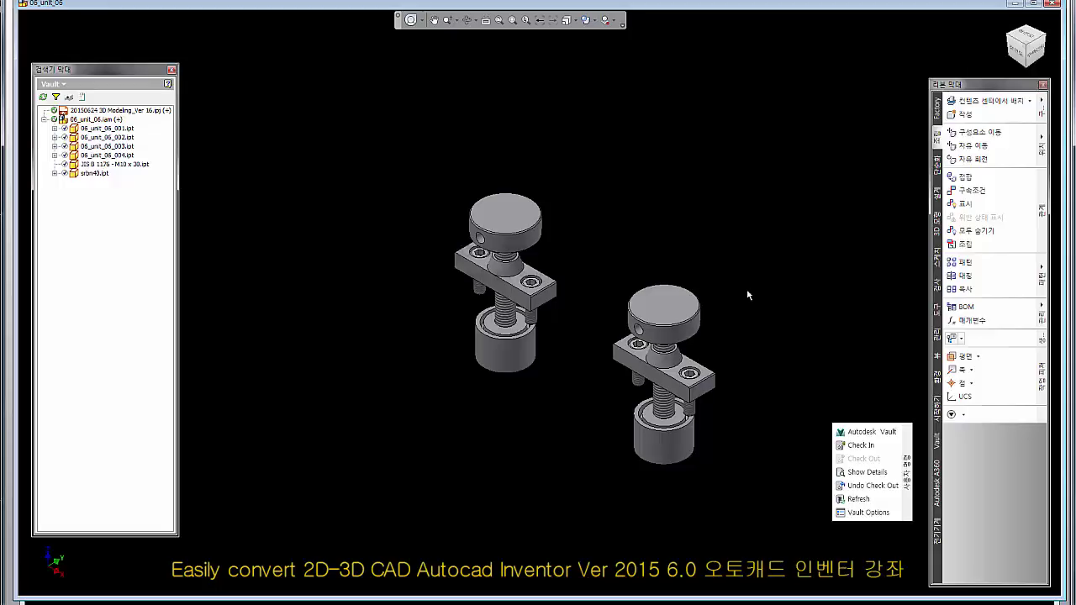
{"action": "left_click", "coordinate": [859, 445]}
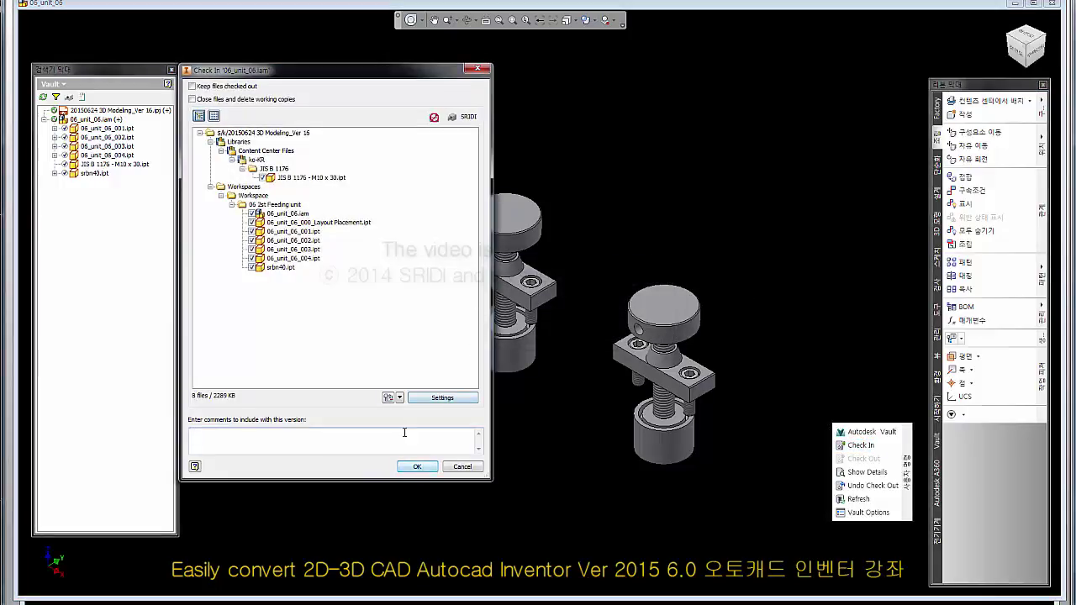
{"action": "left_click", "coordinate": [417, 467]}
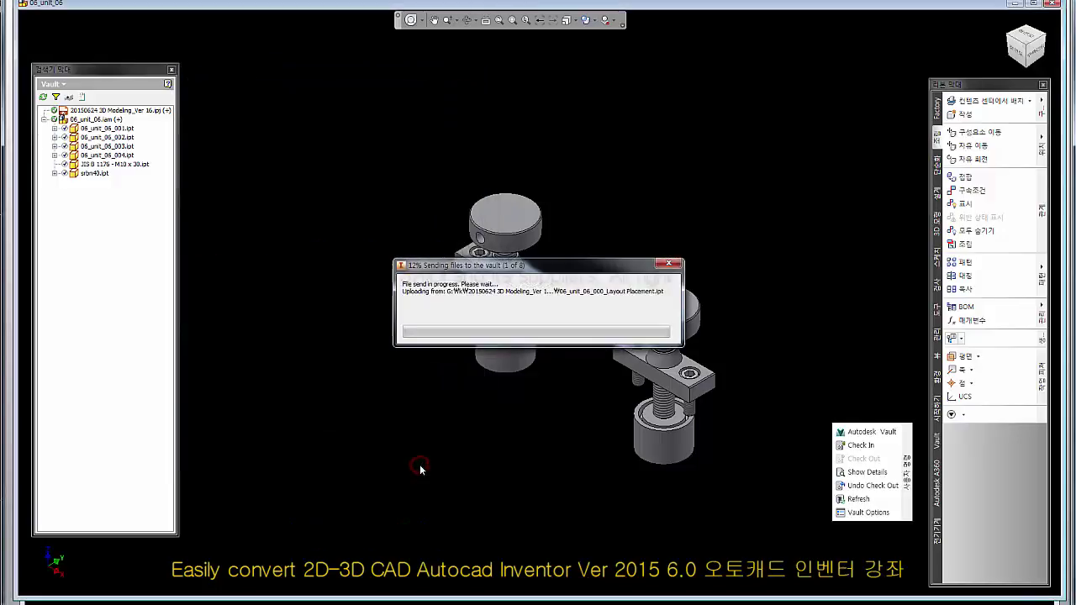
{"action": "left_click", "coordinate": [871, 431]}
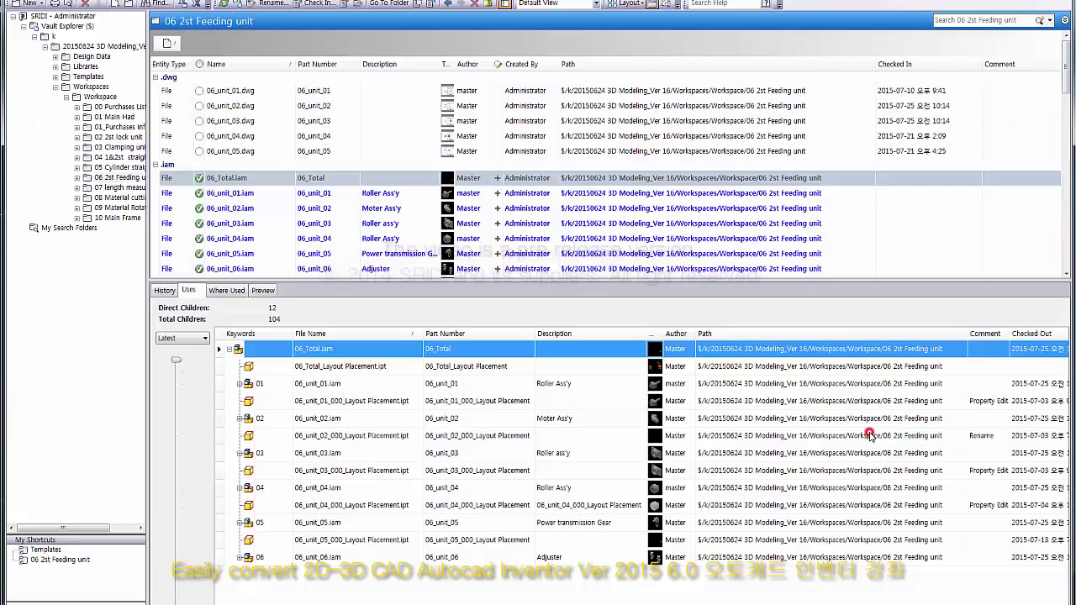
{"action": "left_click", "coordinate": [224, 4]}
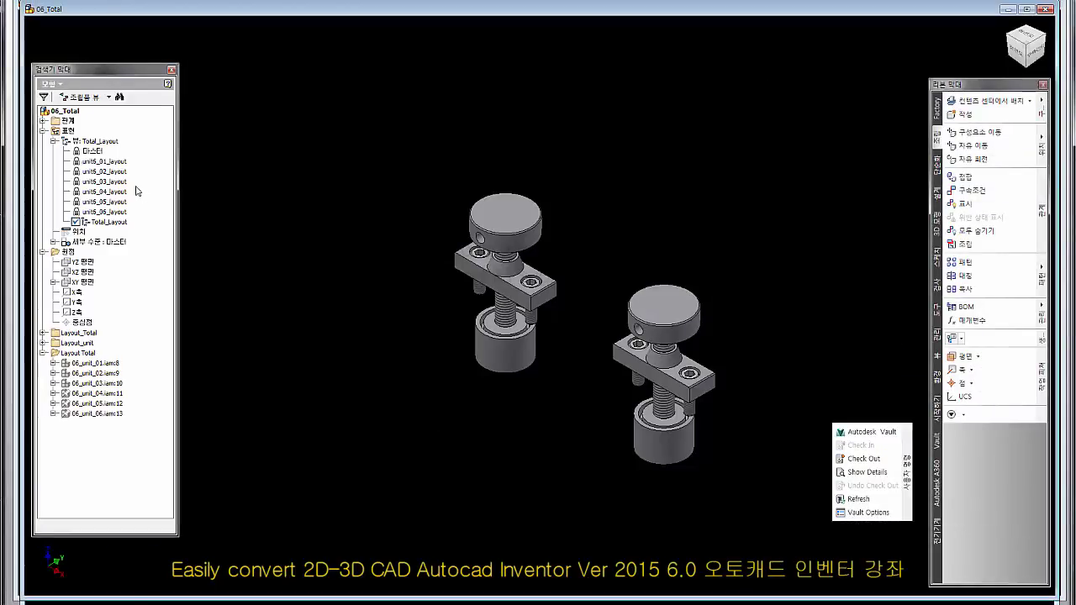
- In Inventor, check 06_Total in to the vault with its subassemblies, saving it as part of the check-in, and close its window
{"action": "left_click", "coordinate": [53, 84]}
{"action": "left_click", "coordinate": [64, 135]}
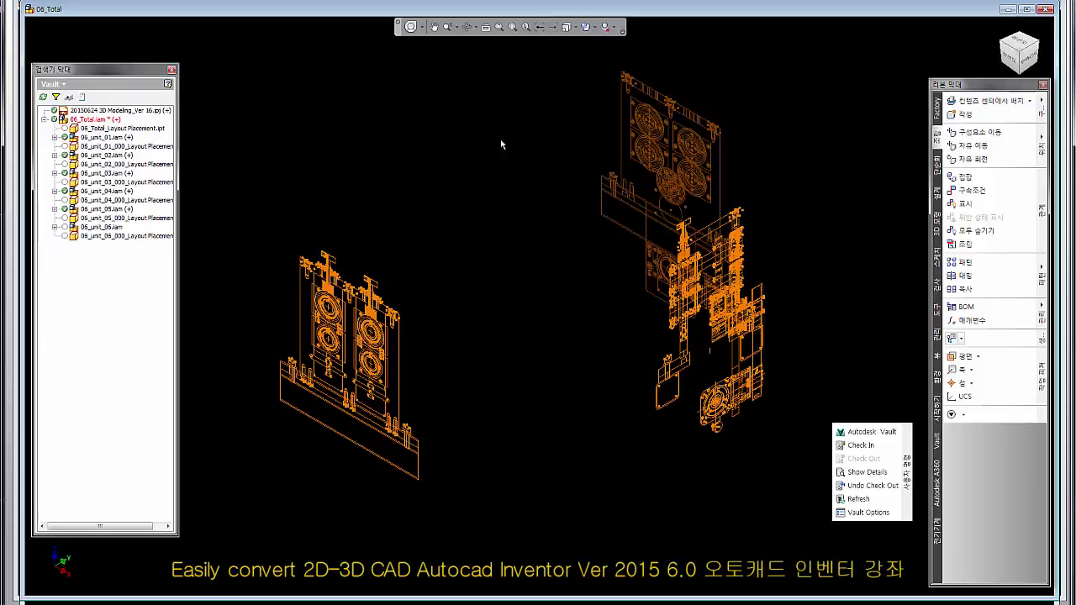
{"action": "left_click", "coordinate": [865, 444]}
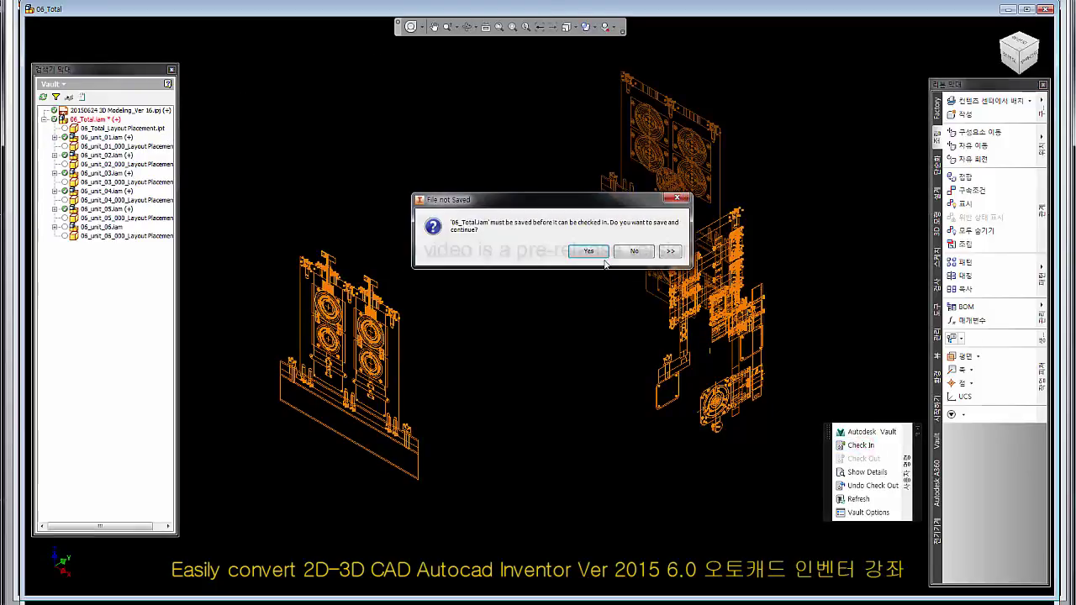
{"action": "left_click", "coordinate": [599, 252]}
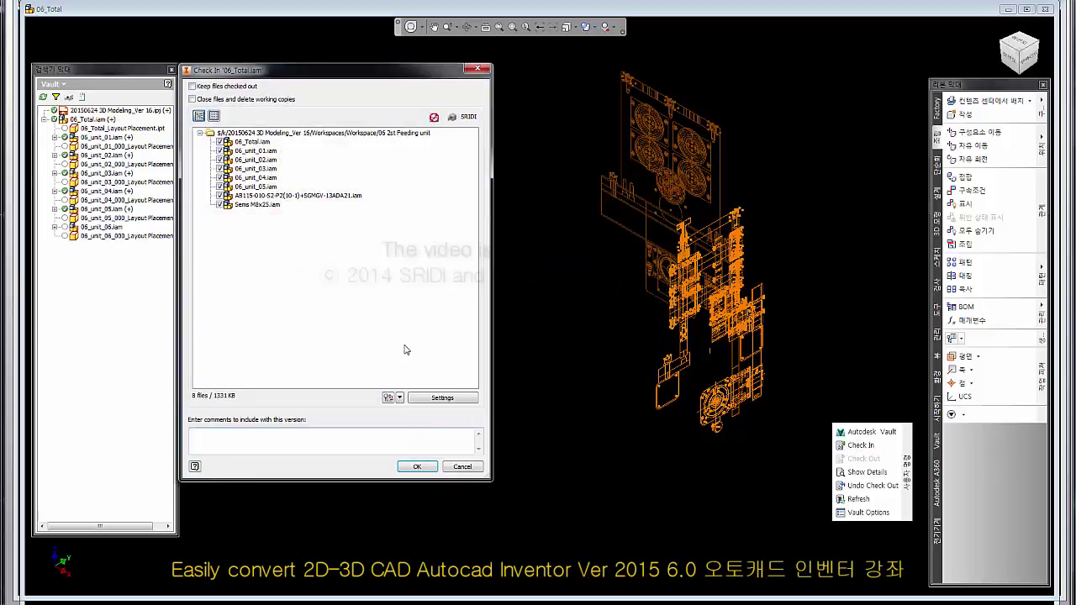
{"action": "left_click", "coordinate": [417, 465]}
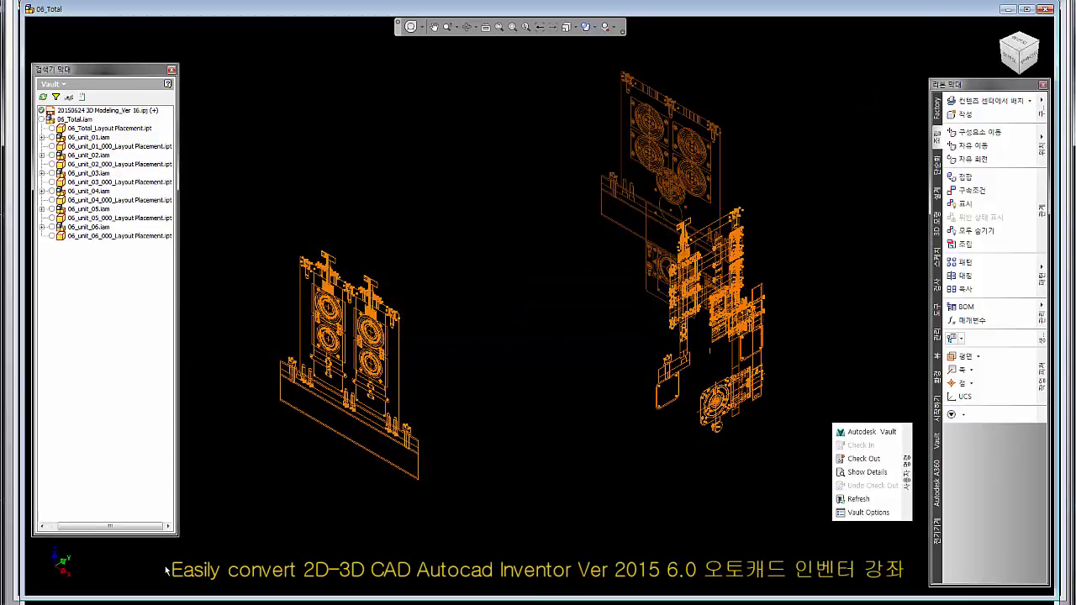
{"action": "left_click", "coordinate": [1046, 10]}
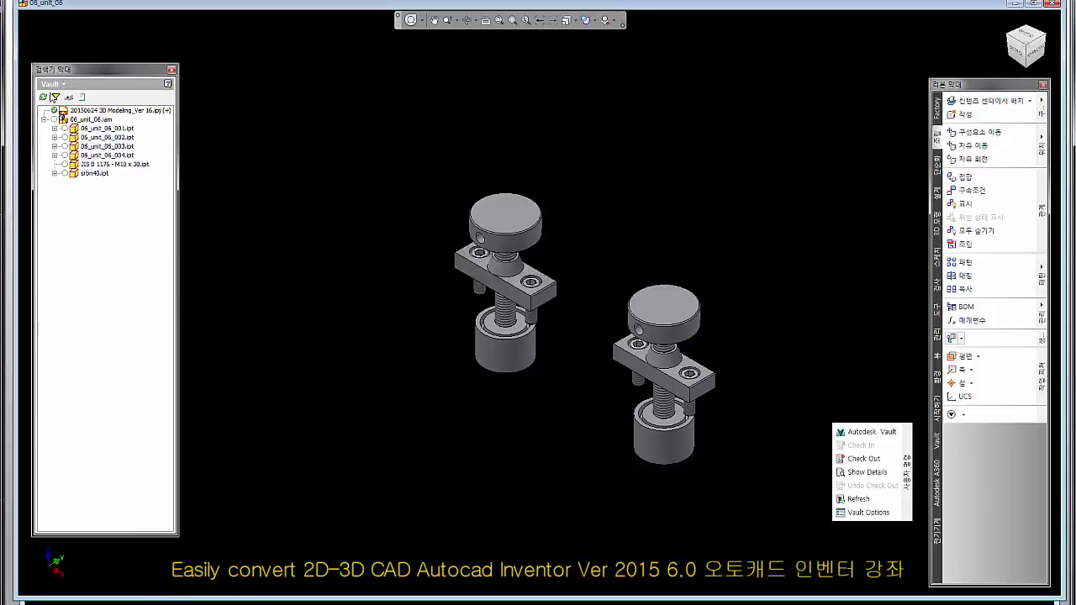
- Examine the vault status of the files in 06_unit_06 and 06_unit_05, returning to 06_unit_06
{"action": "left_click", "coordinate": [63, 110]}
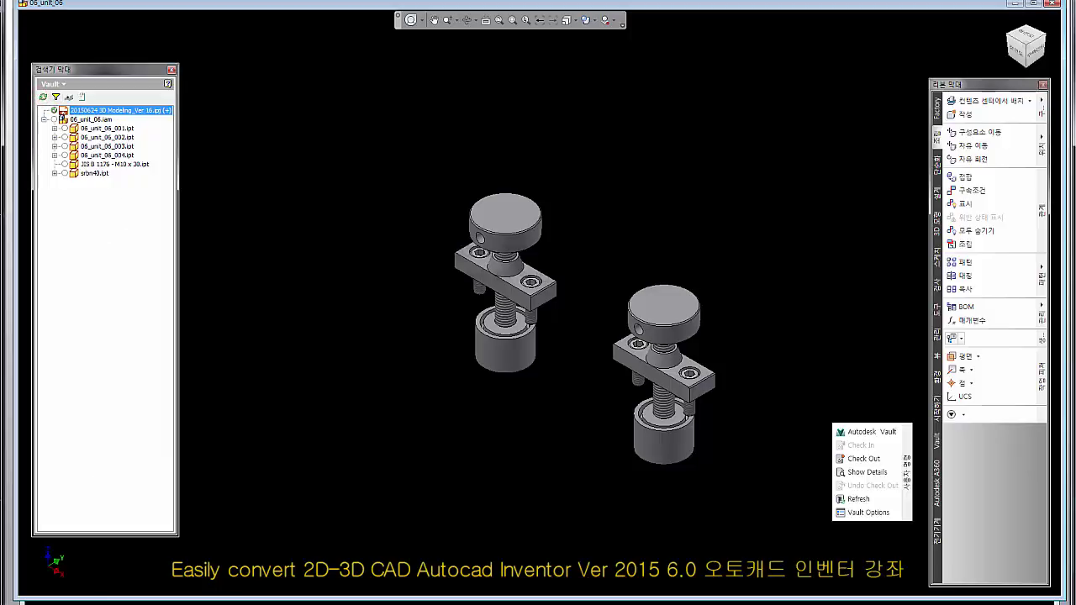
{"action": "key", "text": "ctrl+Tab"}
{"action": "left_click", "coordinate": [55, 84]}
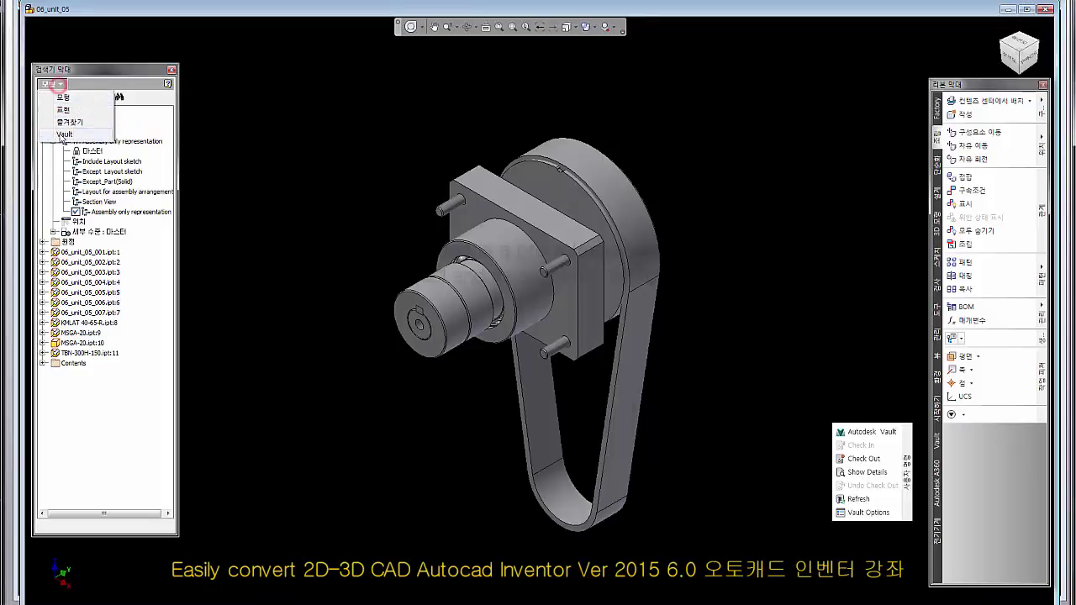
{"action": "left_click", "coordinate": [62, 134]}
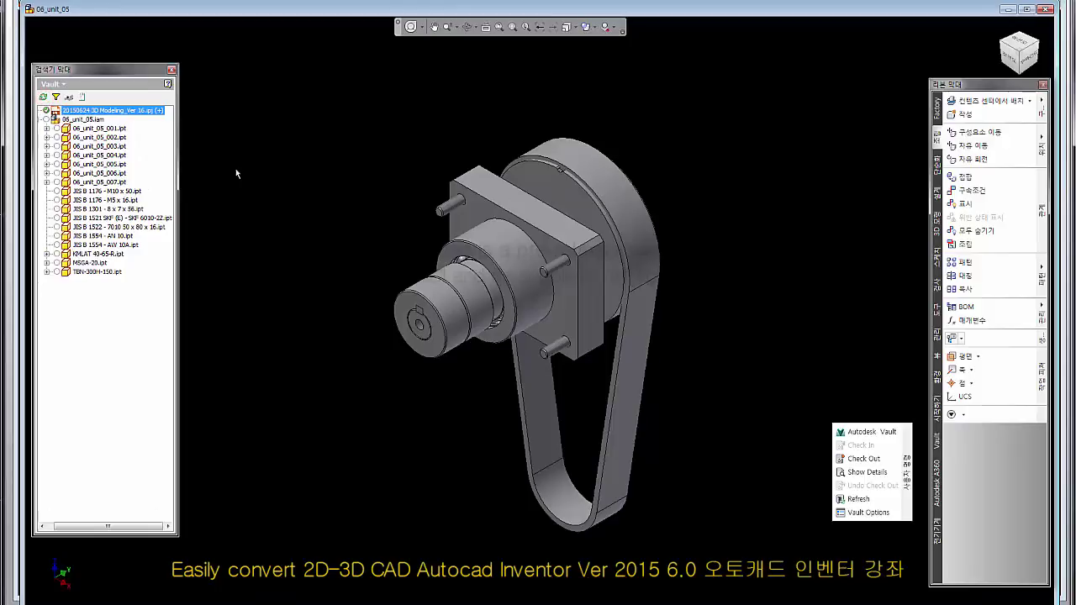
{"action": "key", "text": "ctrl+Tab"}
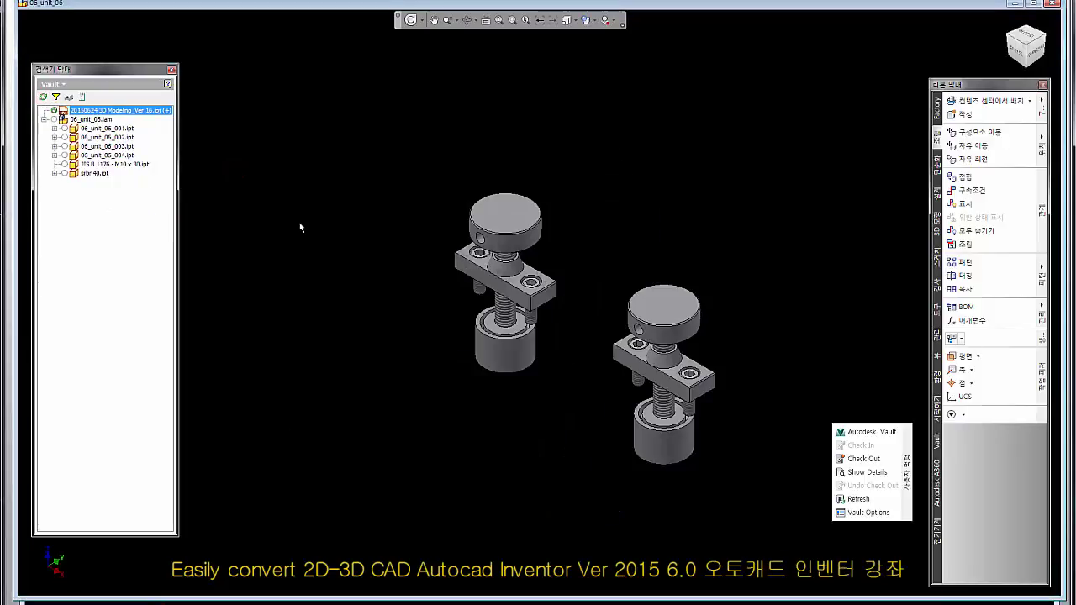
{"action": "left_click", "coordinate": [299, 227]}
- Switch to Autodesk Vault, refresh the Feeding unit listing and examine the files used by 06_unit_06.iam
{"action": "left_click", "coordinate": [886, 432]}
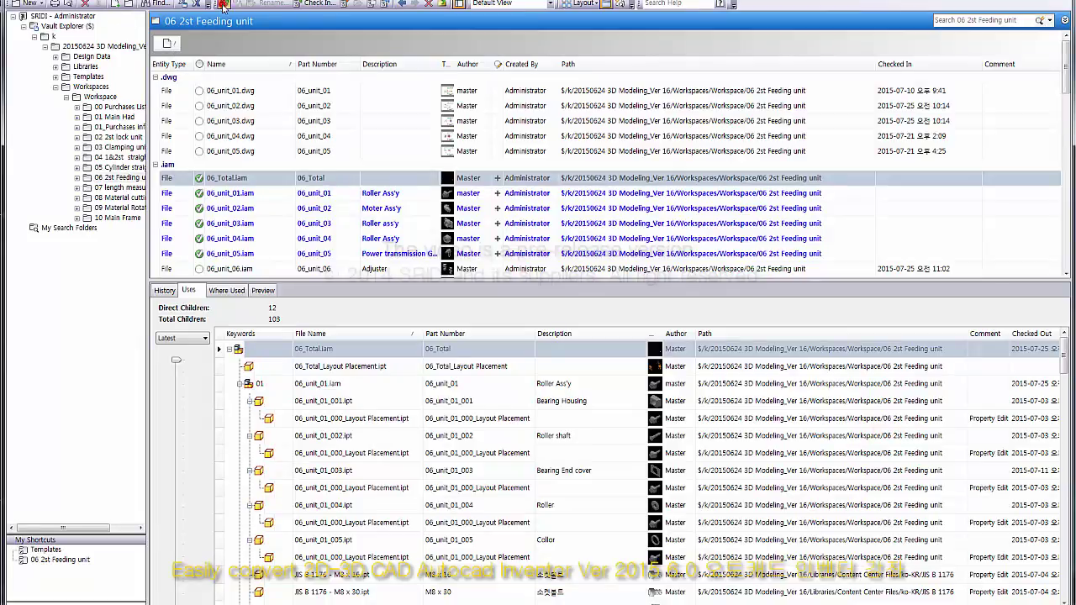
{"action": "left_click", "coordinate": [223, 5]}
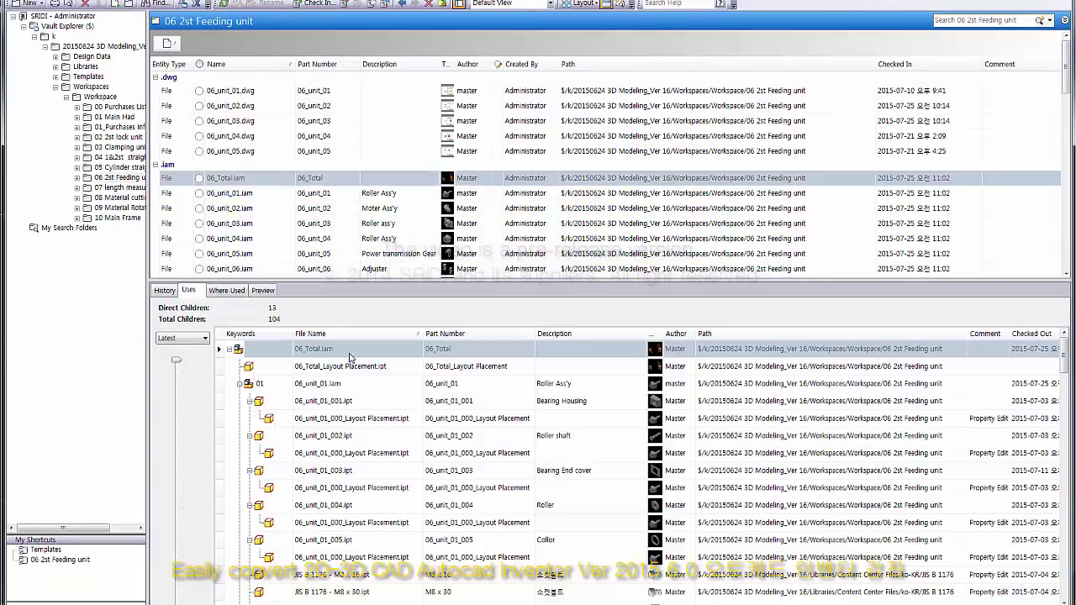
{"action": "left_click", "coordinate": [235, 269]}
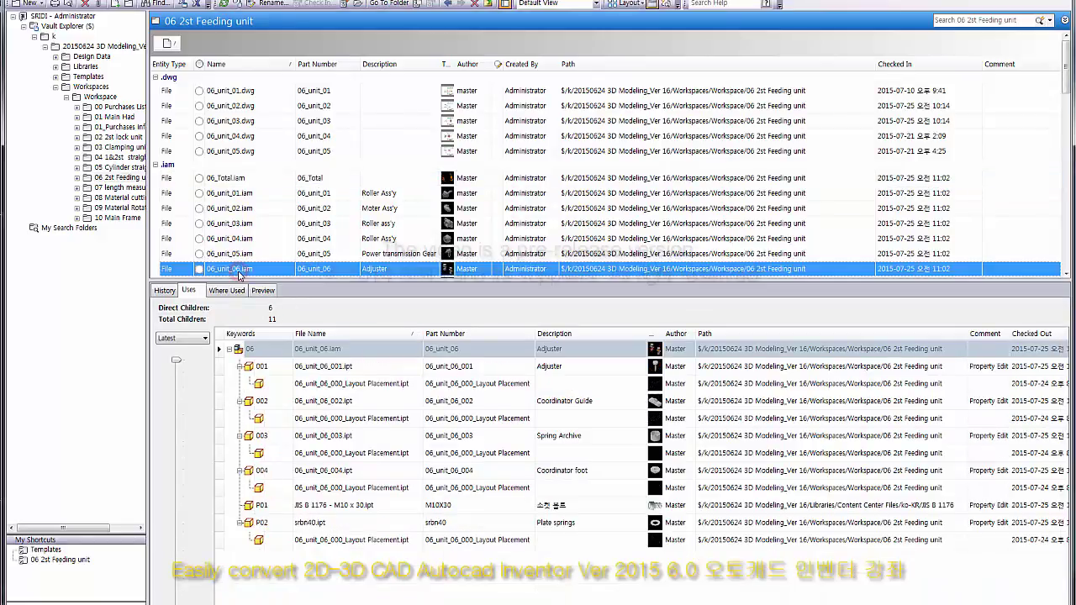
{"action": "right_click", "coordinate": [251, 274]}
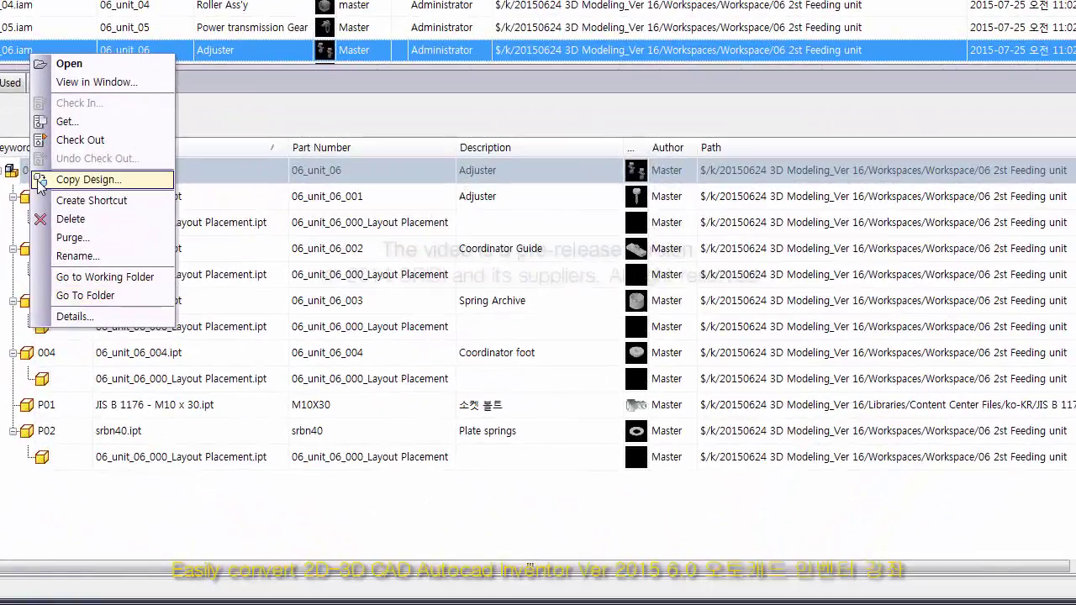
{"action": "left_click", "coordinate": [228, 69]}
{"action": "right_click", "coordinate": [130, 179]}
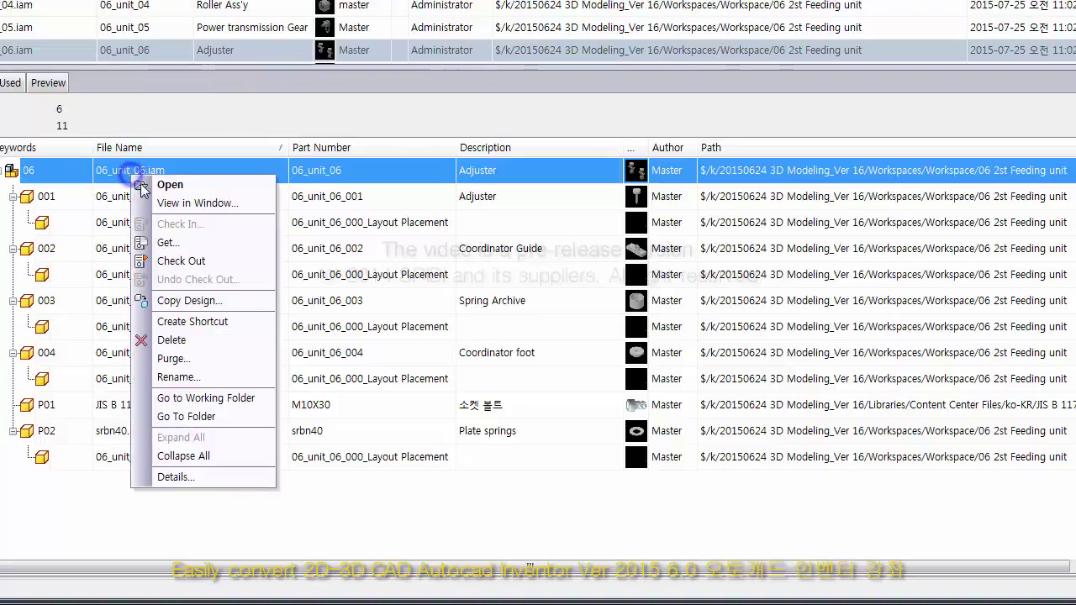
{"action": "left_click", "coordinate": [198, 454]}
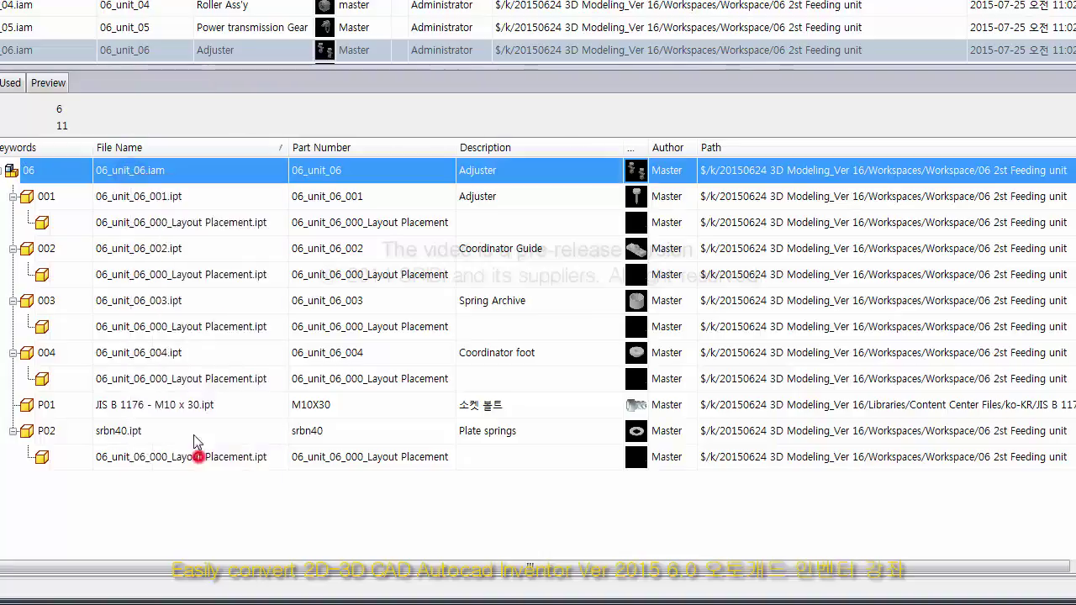
{"action": "left_click", "coordinate": [12, 175]}
- Return to Inventor and check out the latest version of 06_unit_06 with its children included
{"action": "left_click", "coordinate": [484, 411]}
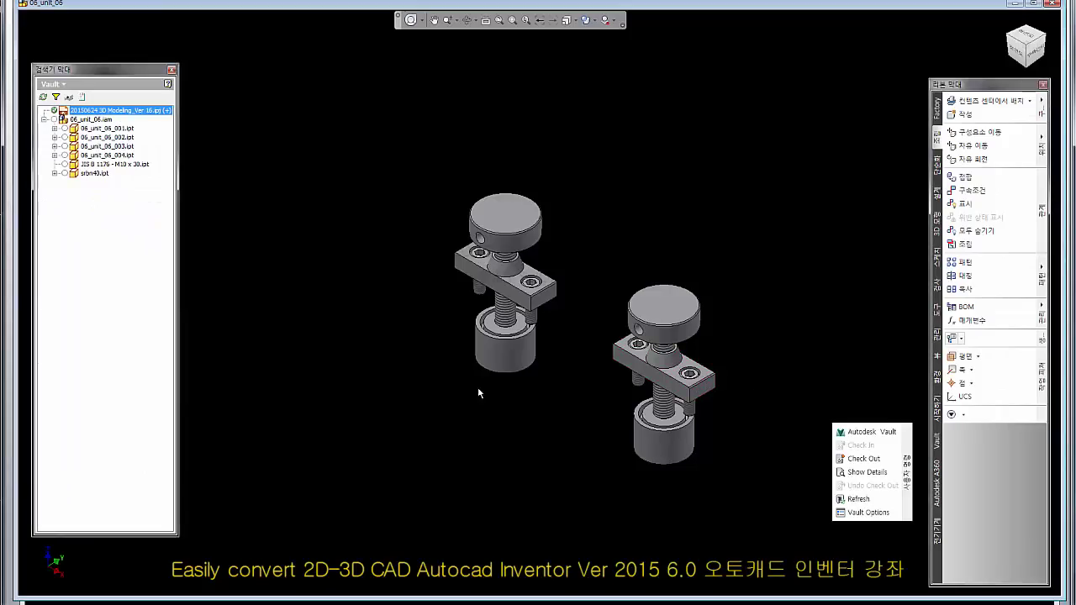
{"action": "left_click", "coordinate": [863, 458]}
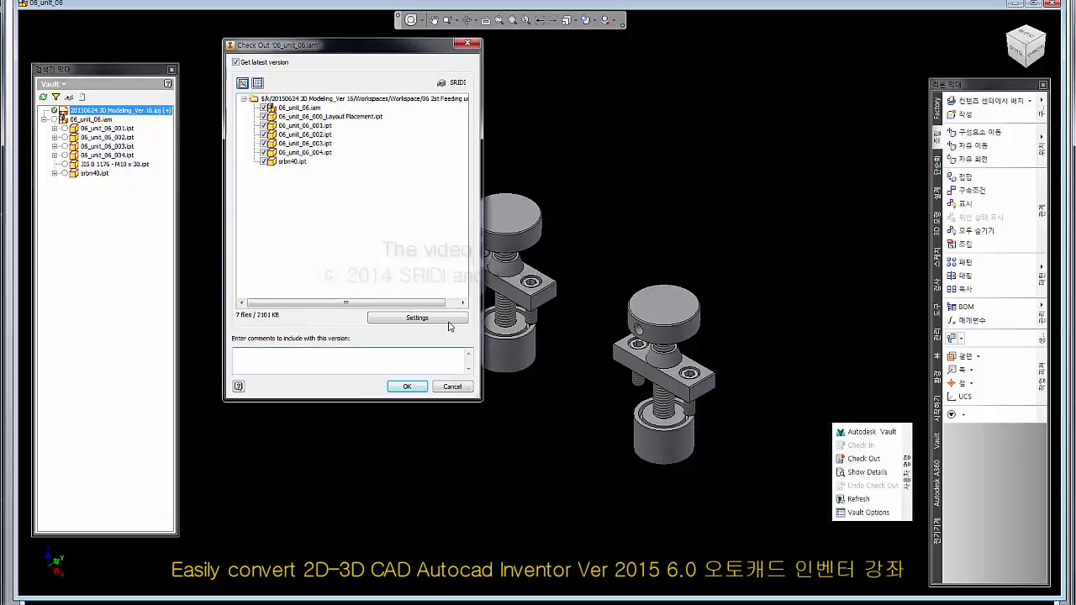
{"action": "left_click", "coordinate": [444, 317]}
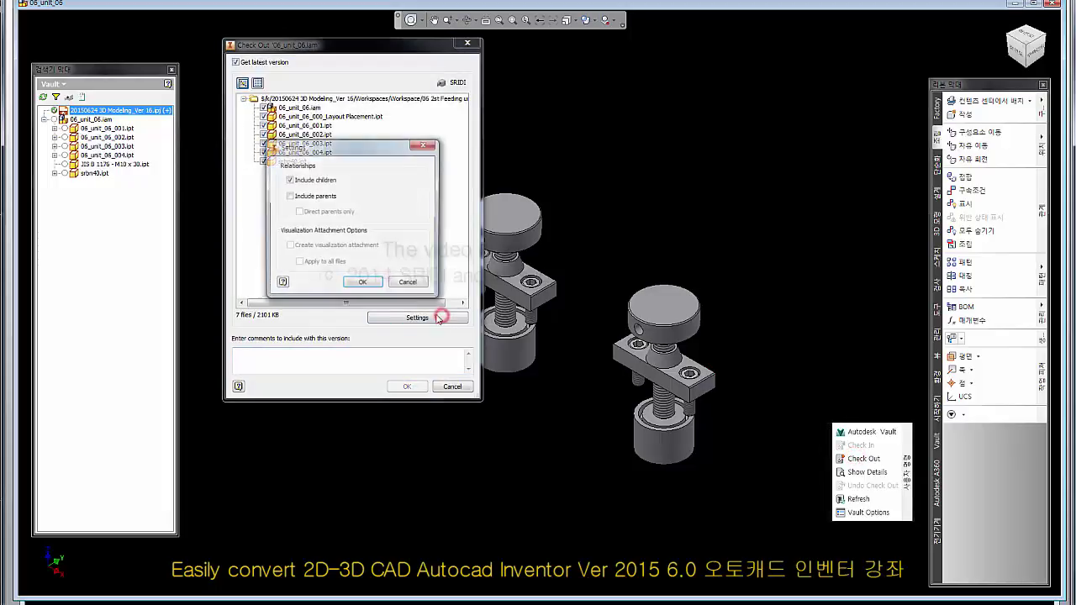
{"action": "left_click", "coordinate": [363, 284]}
{"action": "left_click", "coordinate": [407, 385]}
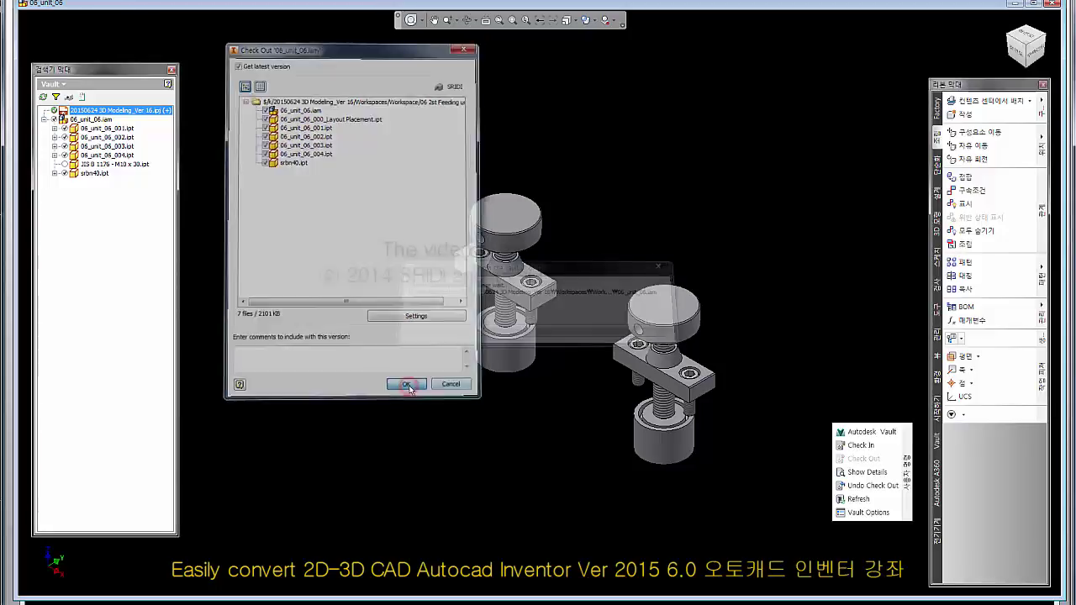
- Check out the JIS B 1176 - M10 x 30 bolt part used in 06_unit_06 and clear the selection
{"action": "right_click", "coordinate": [135, 167]}
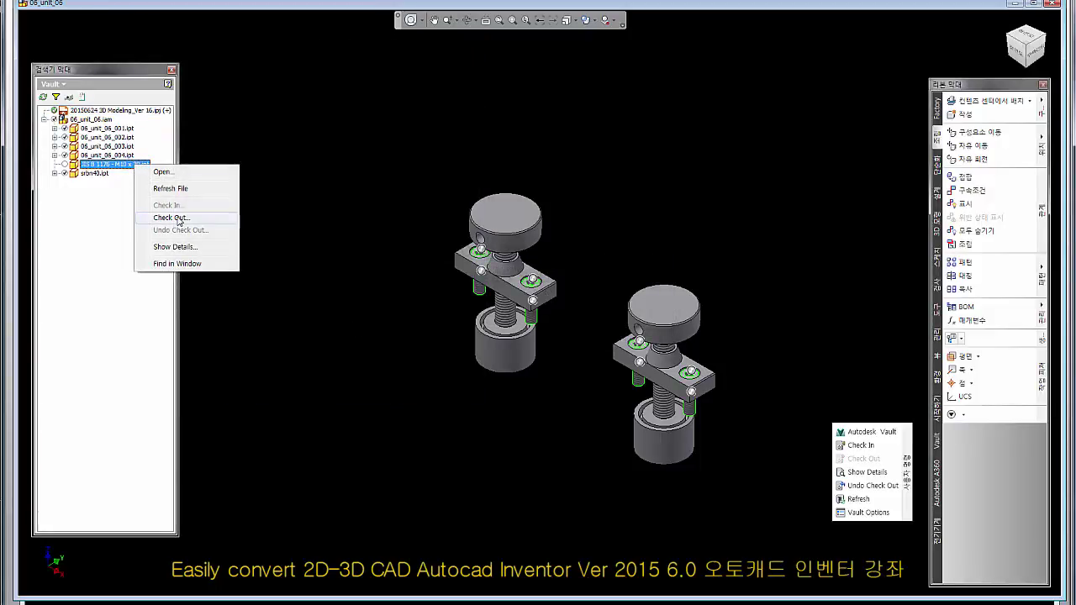
{"action": "left_click", "coordinate": [171, 217]}
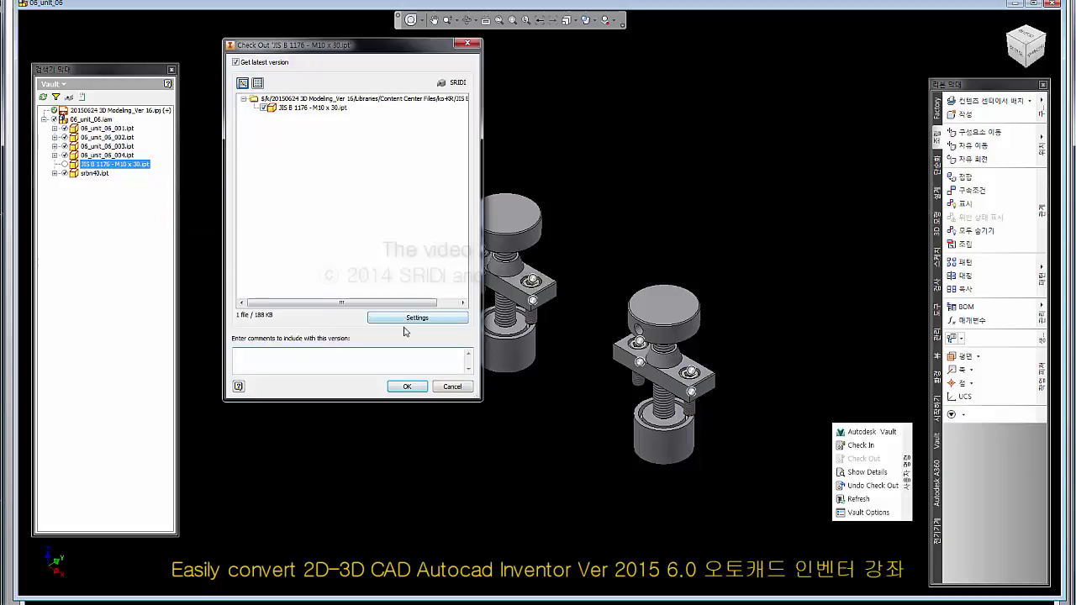
{"action": "left_click", "coordinate": [411, 388]}
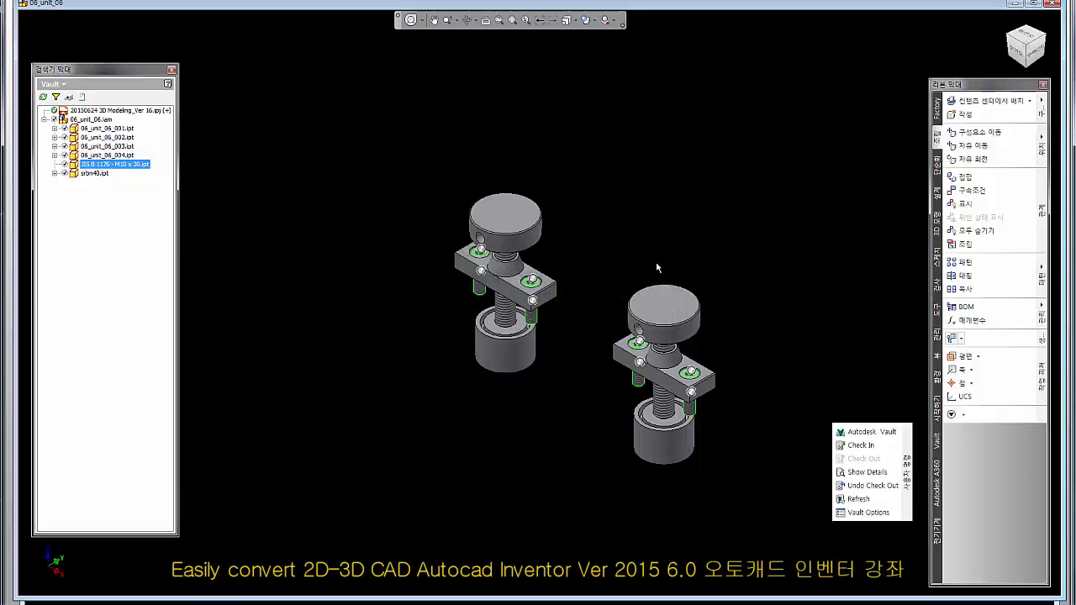
{"action": "left_click", "coordinate": [656, 263]}
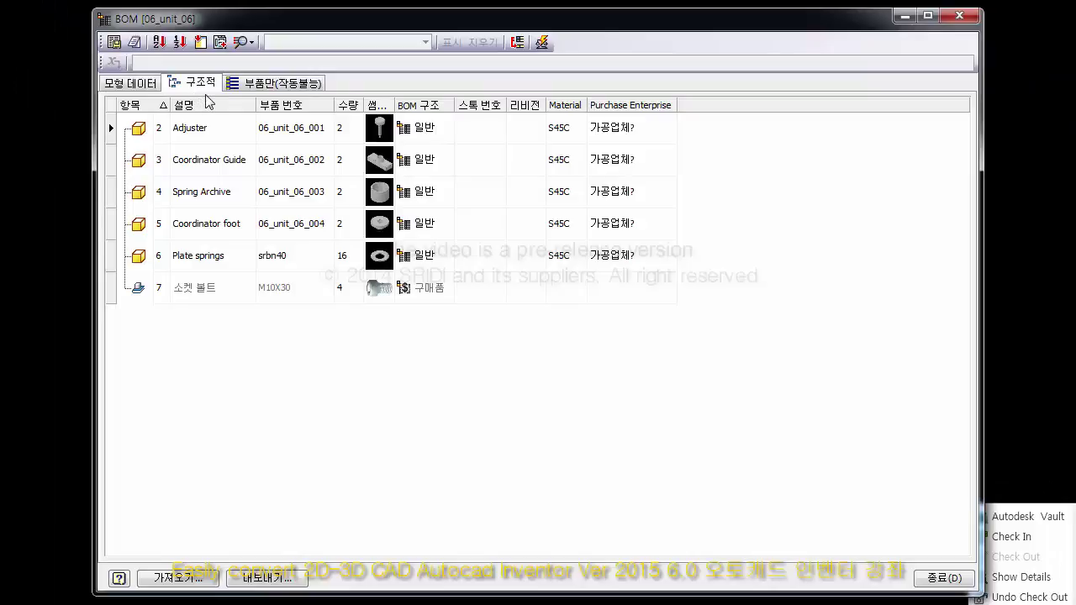
- Sort the structured BOM of 06_unit_06 by item number in descending order and back to ascending order
{"action": "left_click_drag", "start_coordinate": [370, 32], "coordinate": [403, 34]}
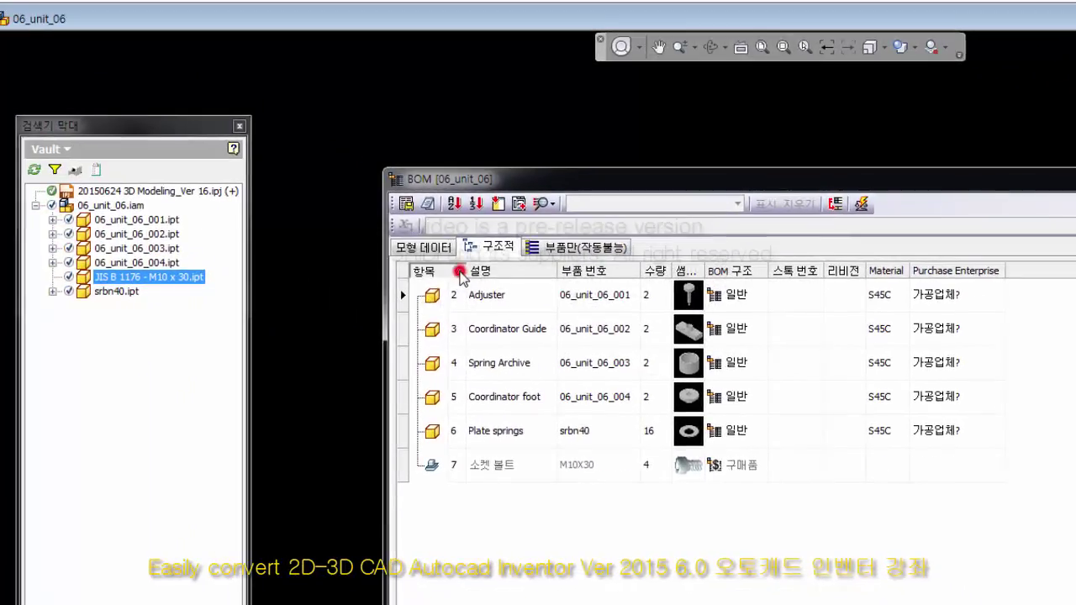
{"action": "left_click", "coordinate": [459, 271]}
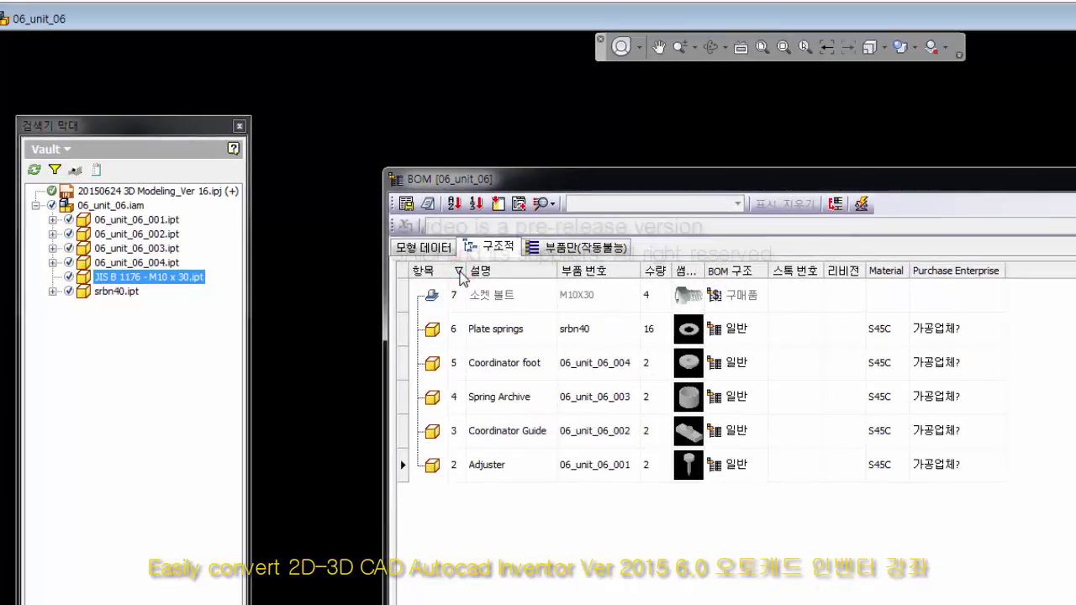
{"action": "left_click", "coordinate": [459, 272]}
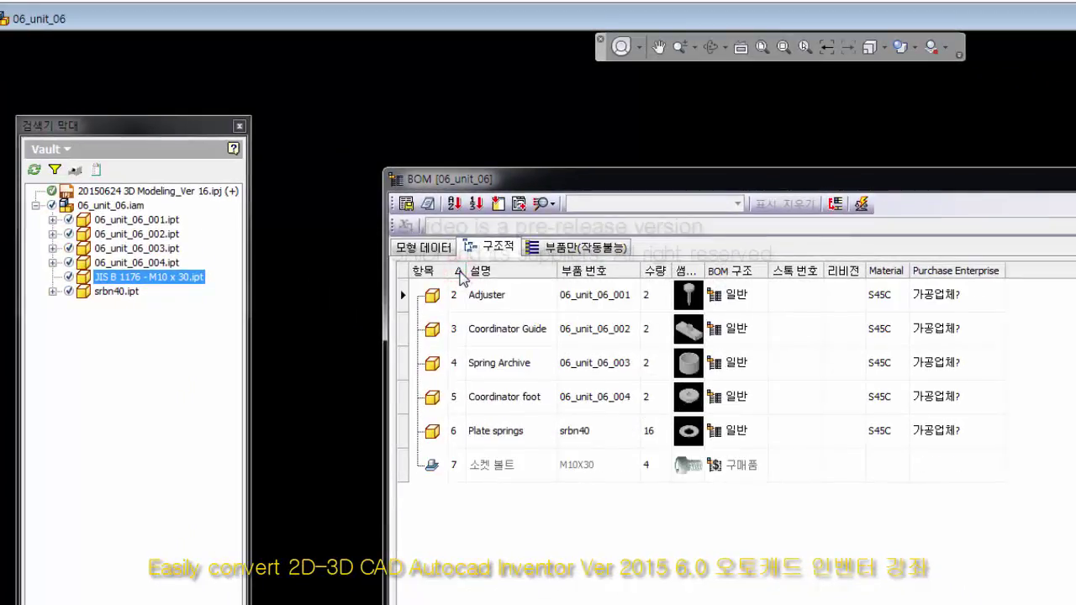
{"action": "left_click", "coordinate": [458, 271]}
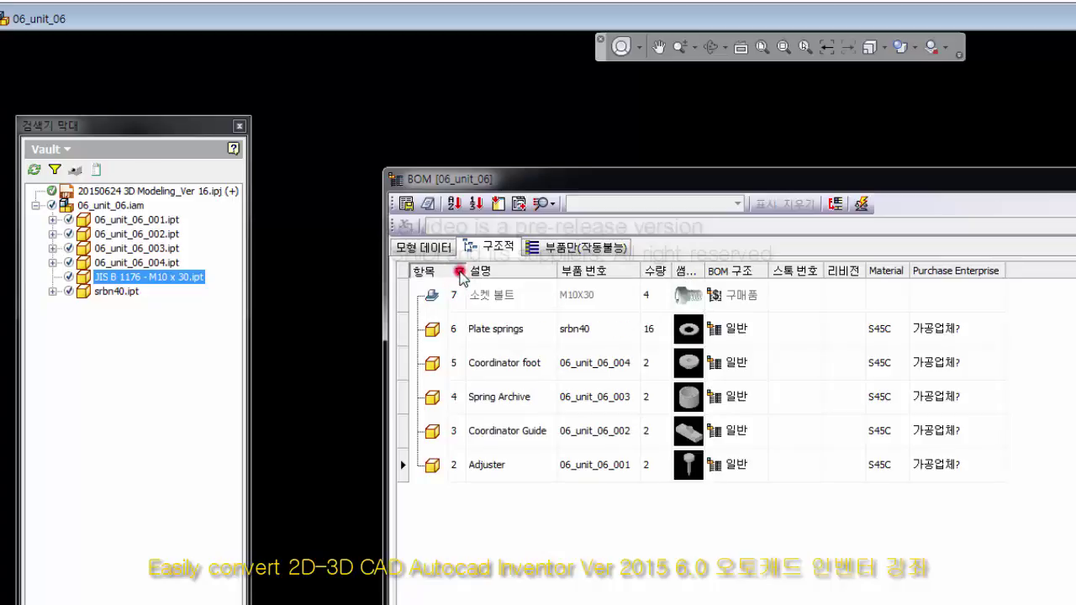
{"action": "left_click", "coordinate": [459, 271]}
{"action": "left_click", "coordinate": [459, 271]}
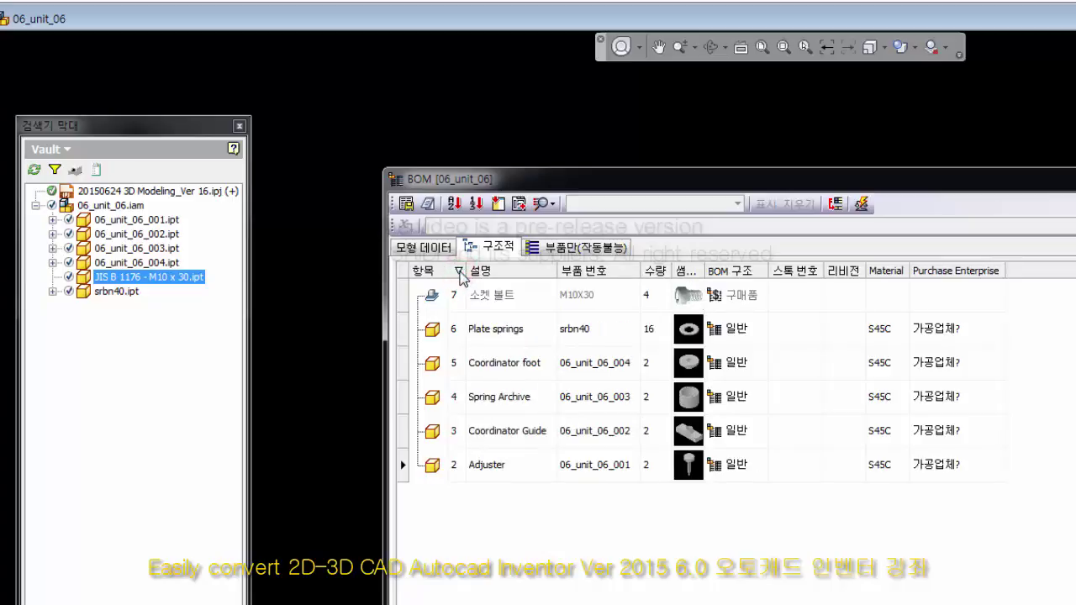
{"action": "left_click", "coordinate": [459, 271]}
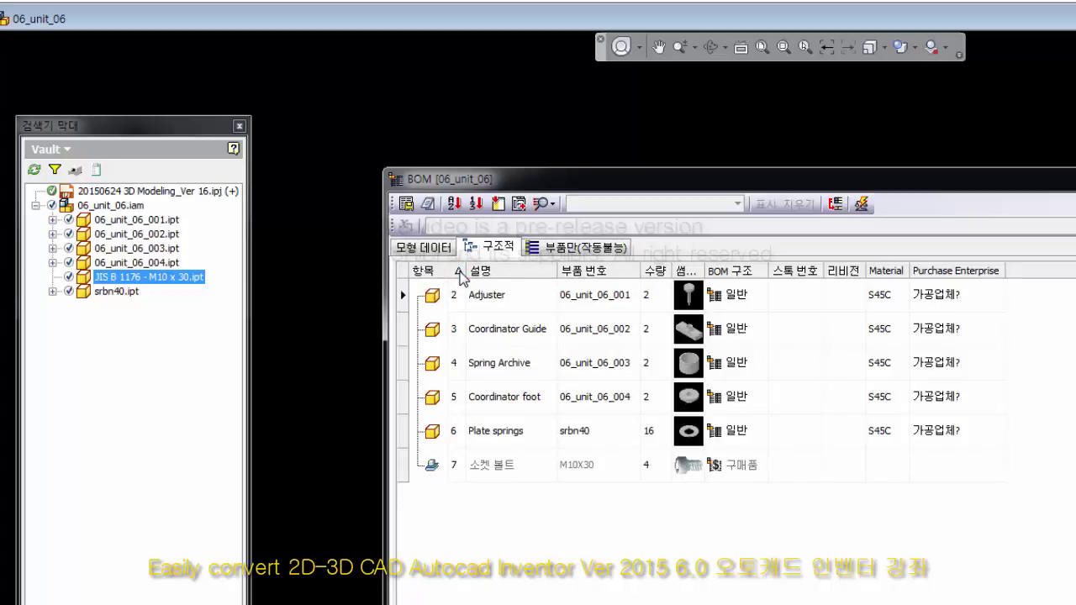
{"action": "left_click", "coordinate": [459, 271]}
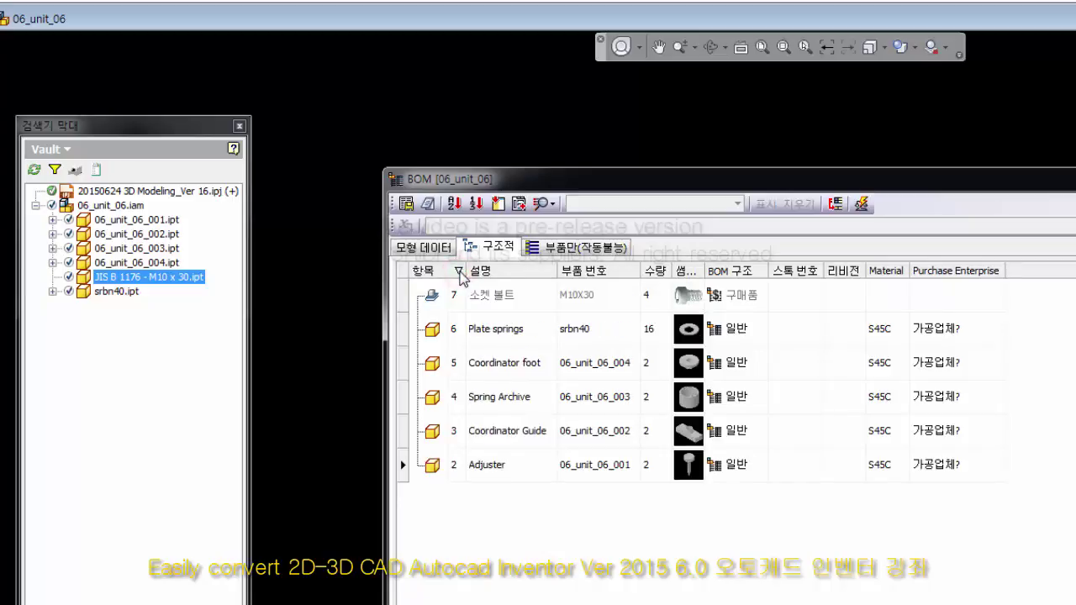
{"action": "left_click", "coordinate": [456, 468]}
{"action": "left_click", "coordinate": [457, 271]}
{"action": "left_click", "coordinate": [457, 270]}
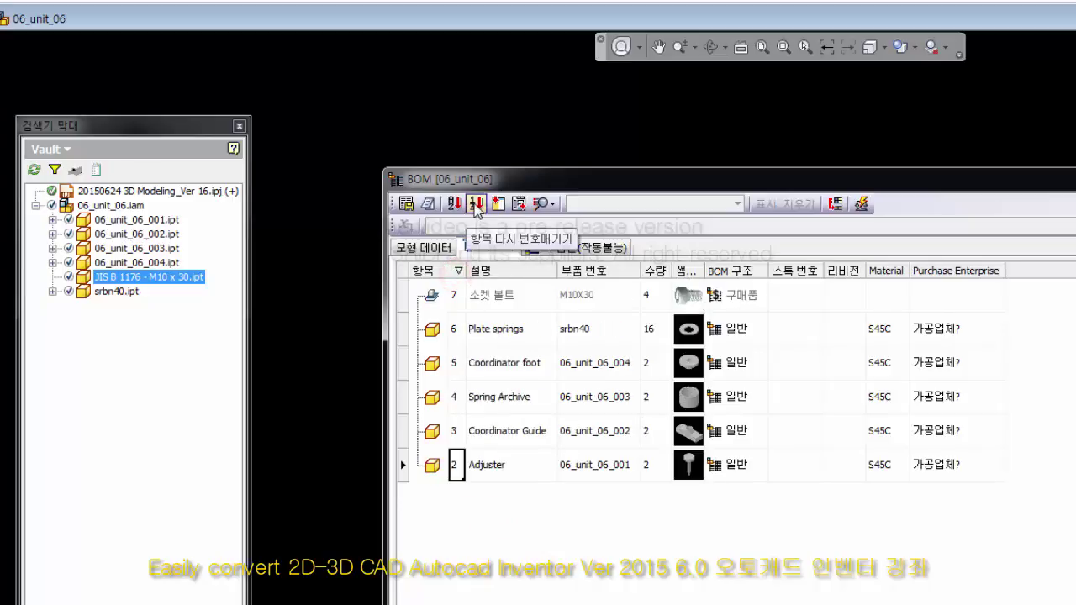
{"action": "left_click", "coordinate": [457, 271]}
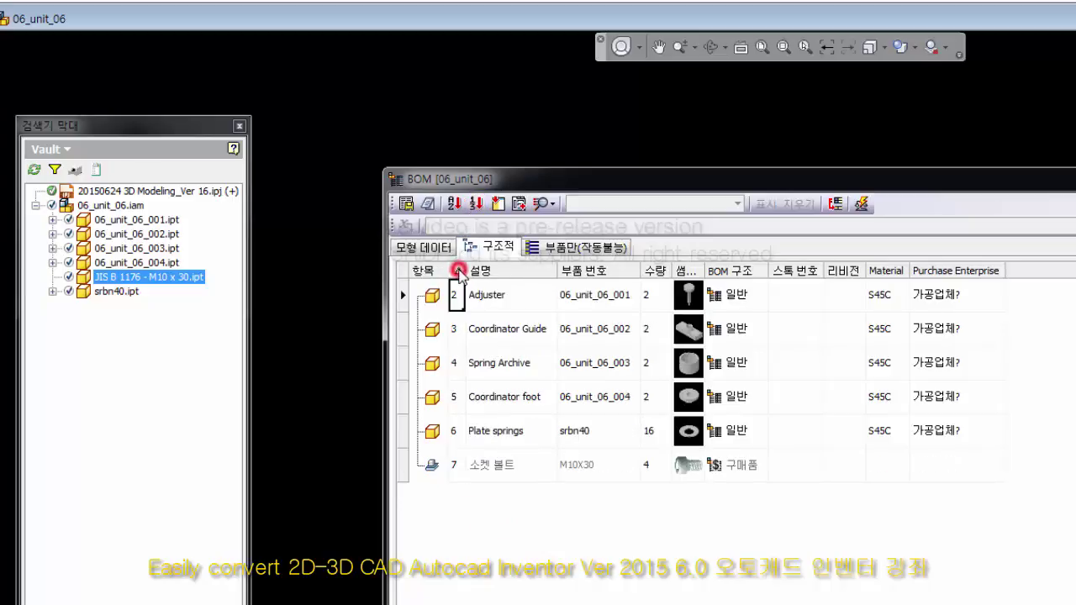
- Renumber all items in the structured BOM with a start value of 1 and an increment of 1
{"action": "left_click", "coordinate": [476, 205]}
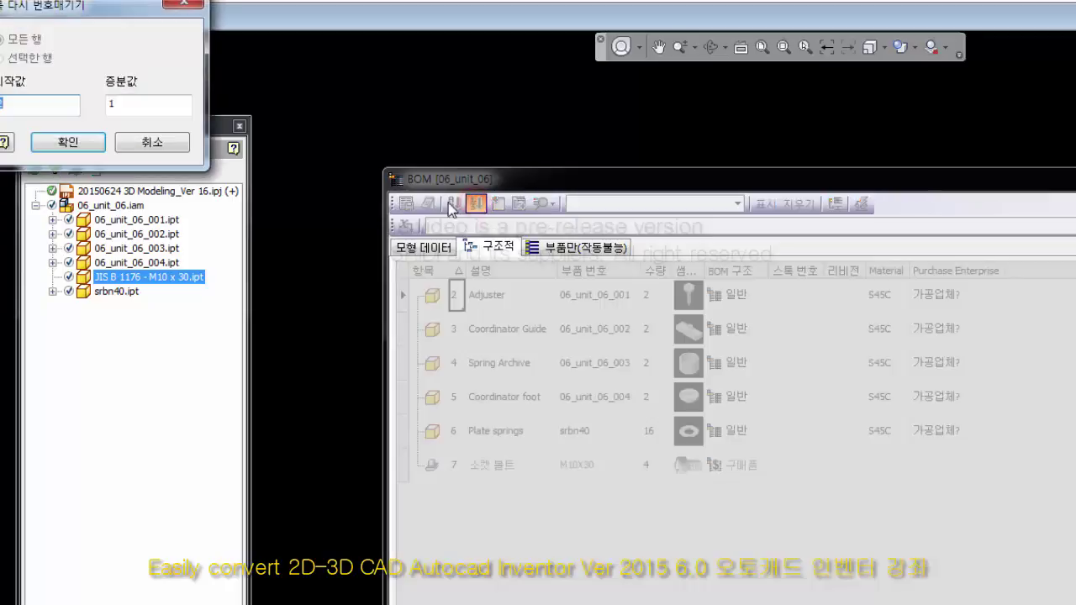
{"action": "left_click", "coordinate": [33, 106]}
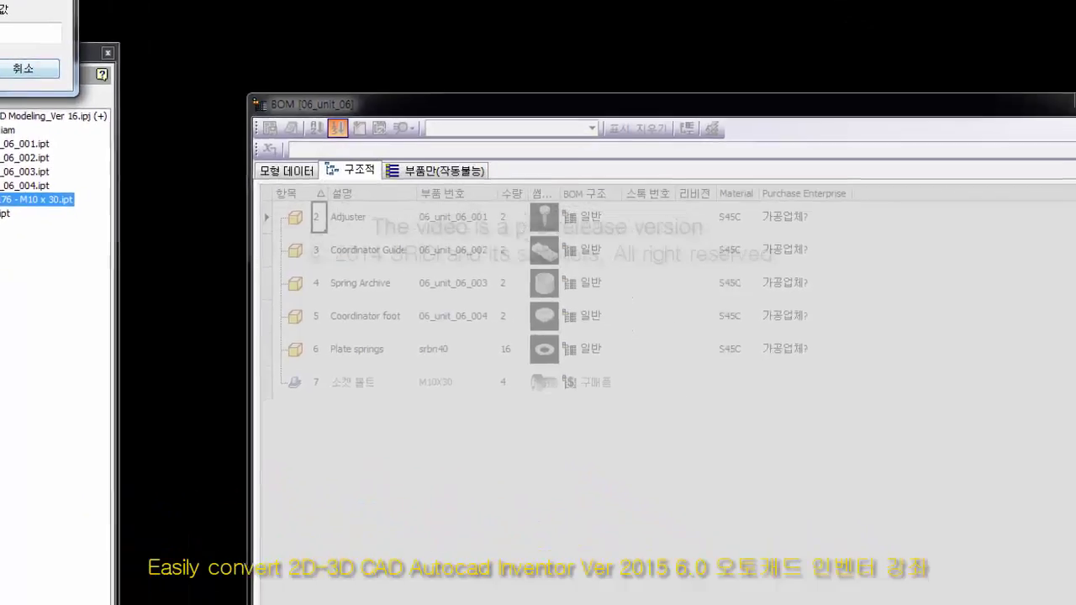
{"action": "left_click", "coordinate": [150, 142]}
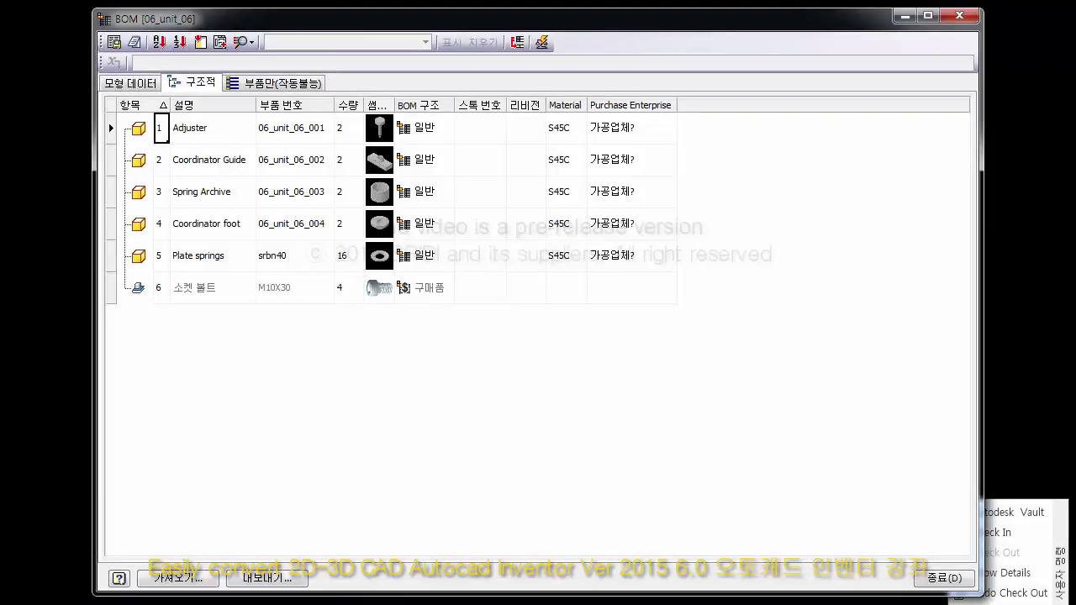
- Examine the item descriptions in the structured BOM, selecting the range from Adjuster to Coordinator foot
{"action": "left_click", "coordinate": [164, 127]}
{"action": "left_click", "coordinate": [210, 164]}
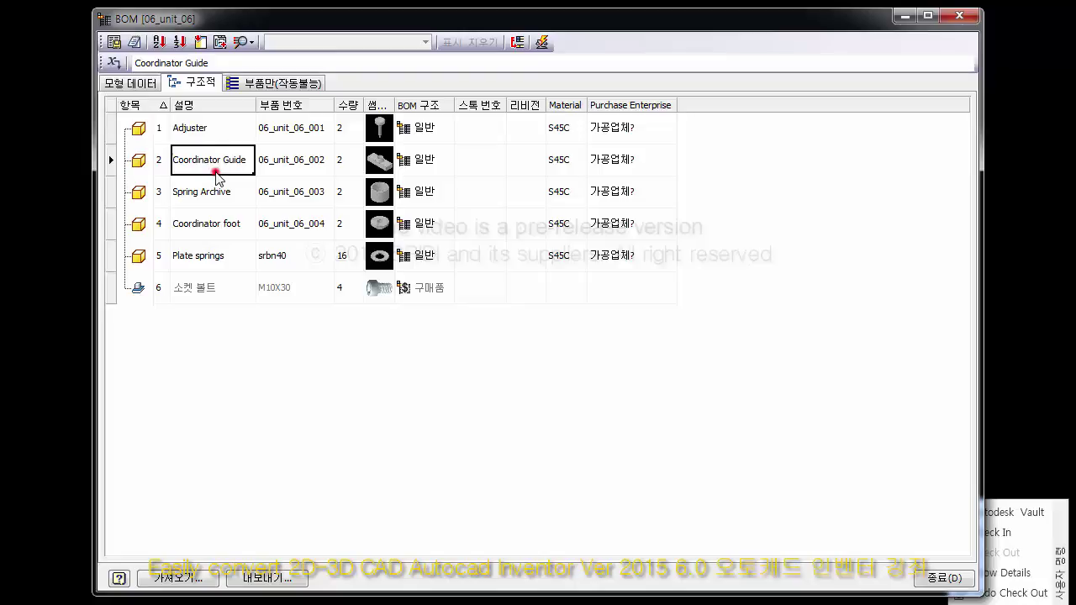
{"action": "left_click", "coordinate": [216, 127]}
{"action": "left_click", "coordinate": [237, 250]}
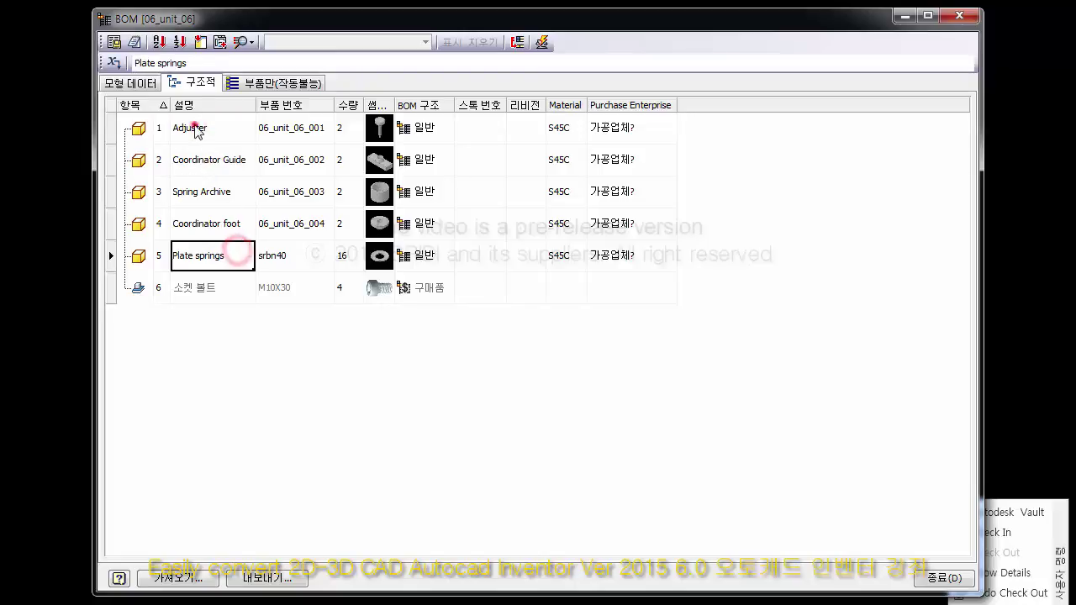
{"action": "left_click_drag", "start_coordinate": [202, 131], "coordinate": [216, 226]}
{"action": "left_click_drag", "start_coordinate": [216, 125], "coordinate": [216, 227]}
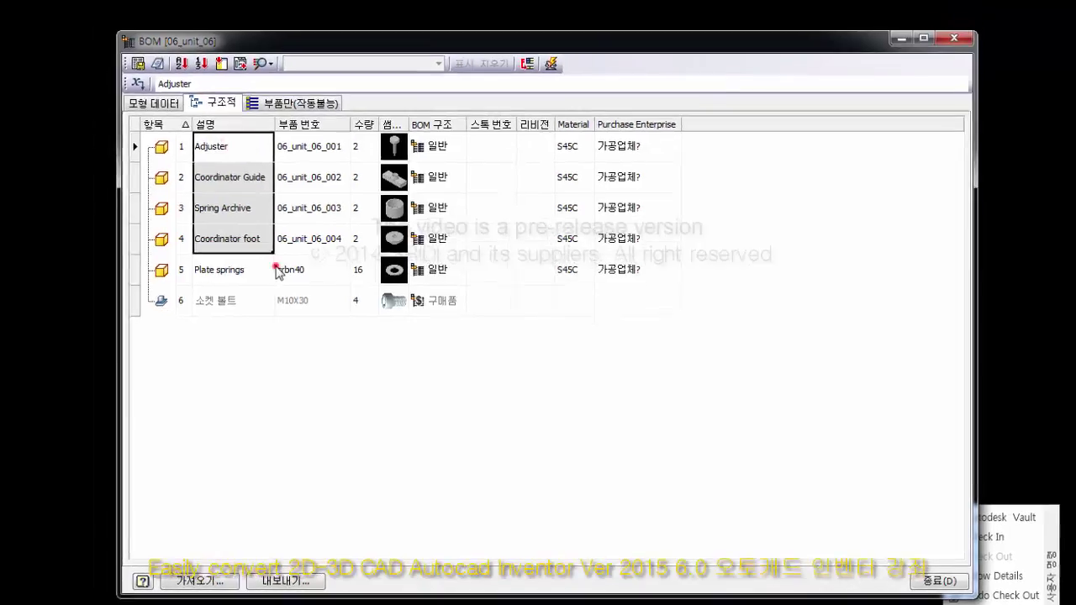